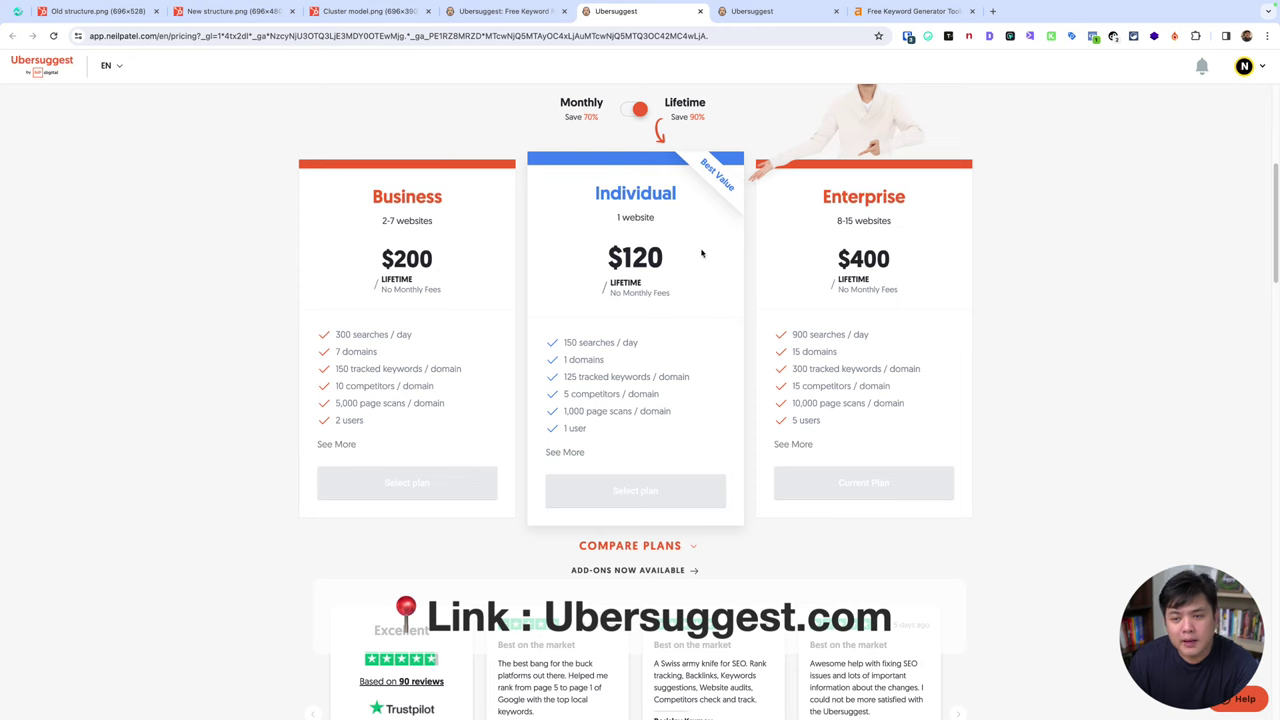
Look over the lifetime pricing plans and the Ubersuggest landing page.
scroll(695, 252, up, 2)
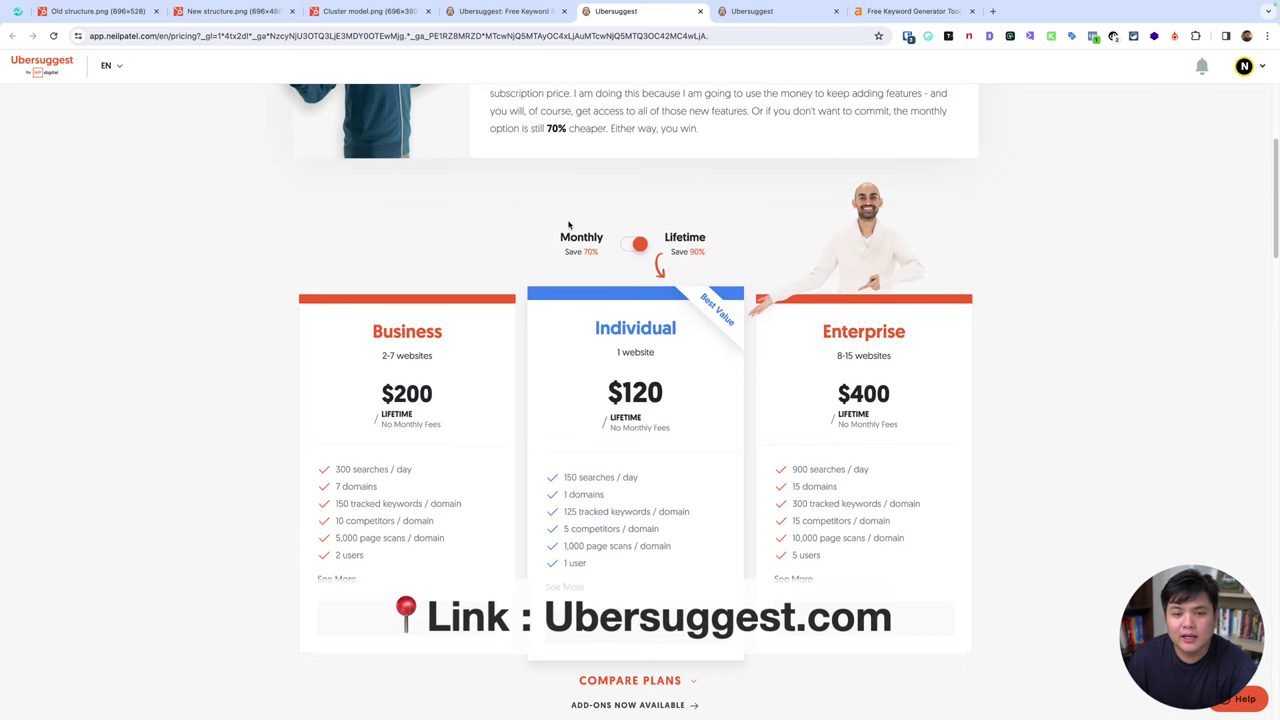
scroll(570, 227, down, 1)
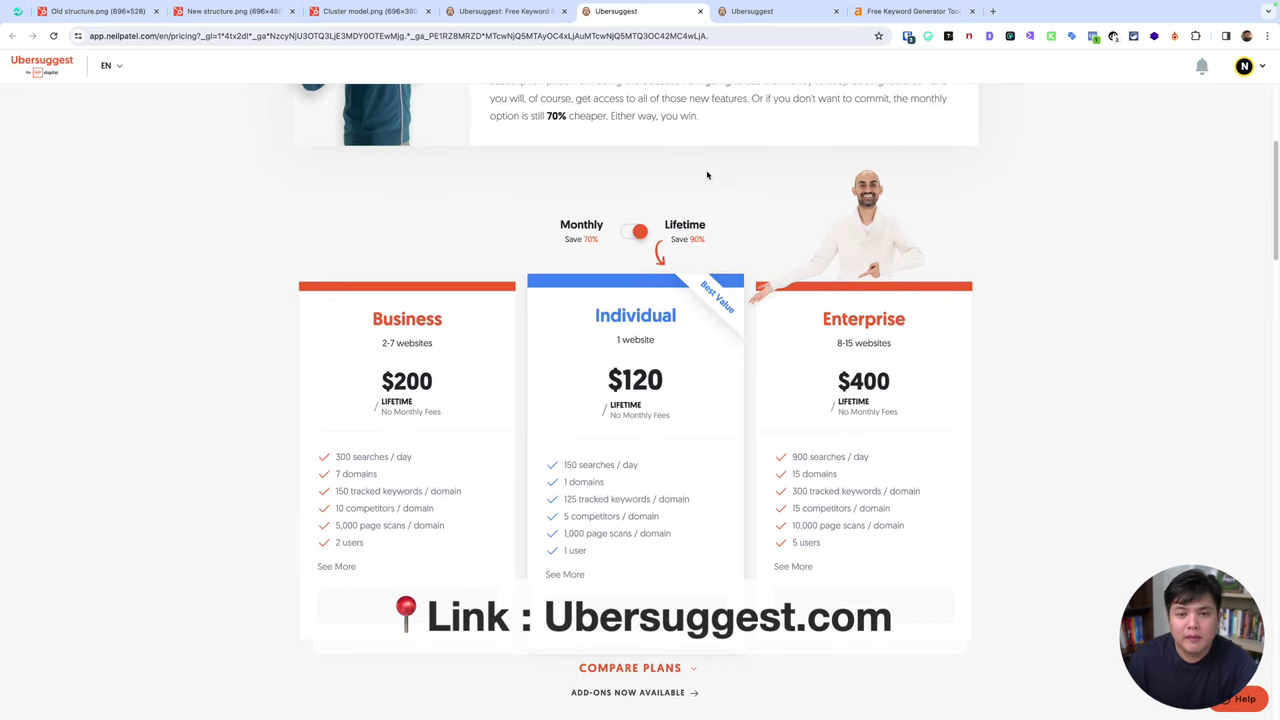
click(515, 12)
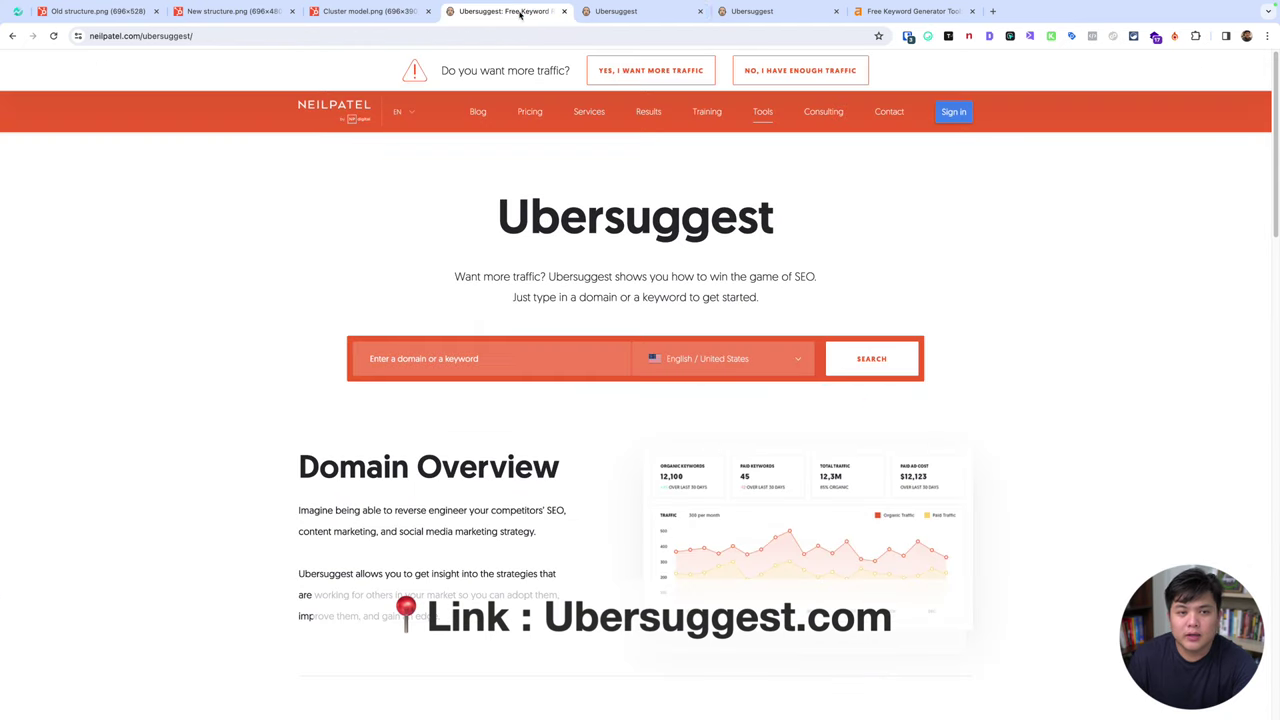
click(638, 18)
View the project dashboard and the SEO Opportunities page for socialmediamarketer.id, dismissing the missing-keywords notice.
click(748, 18)
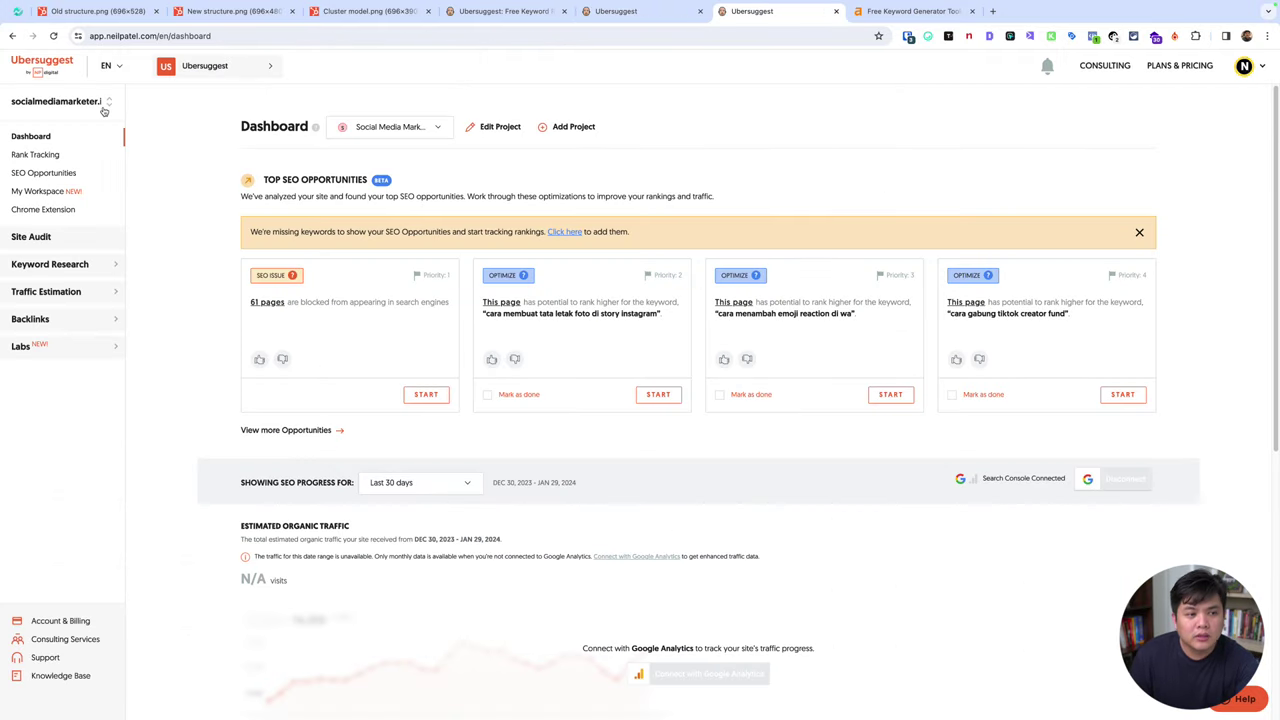
scroll(594, 326, down, 3)
scroll(347, 258, up, 4)
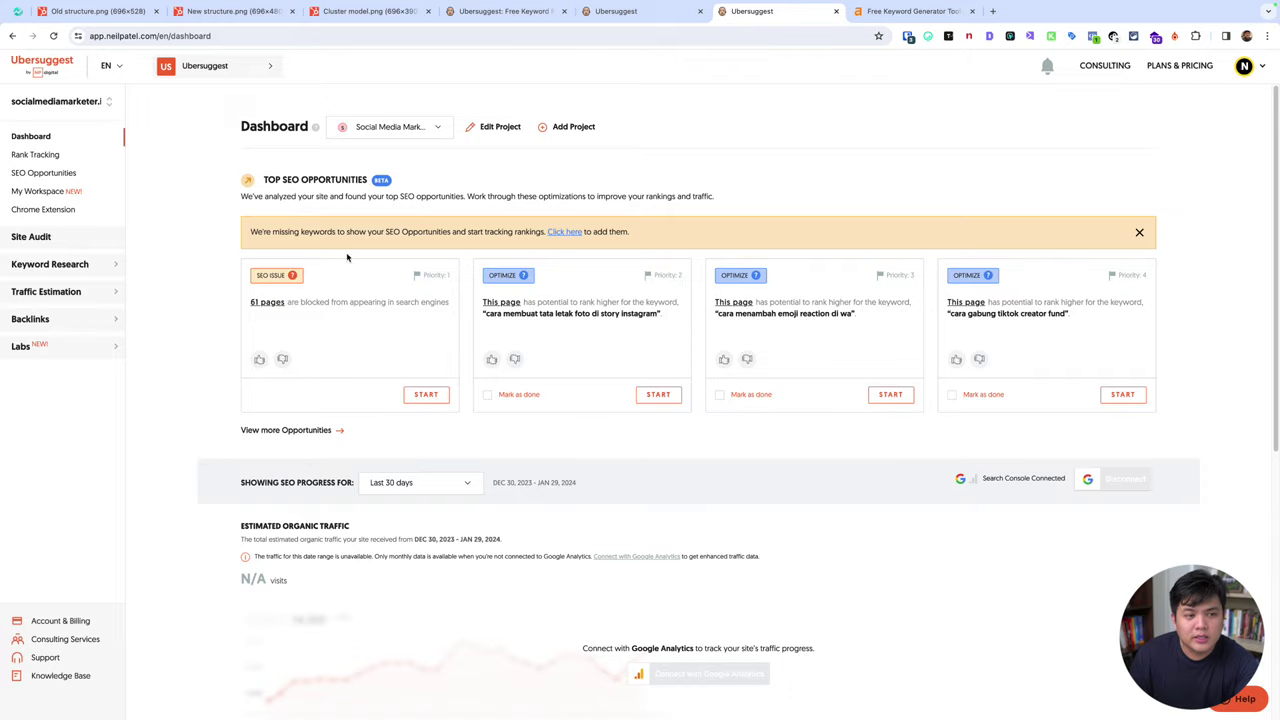
click(56, 178)
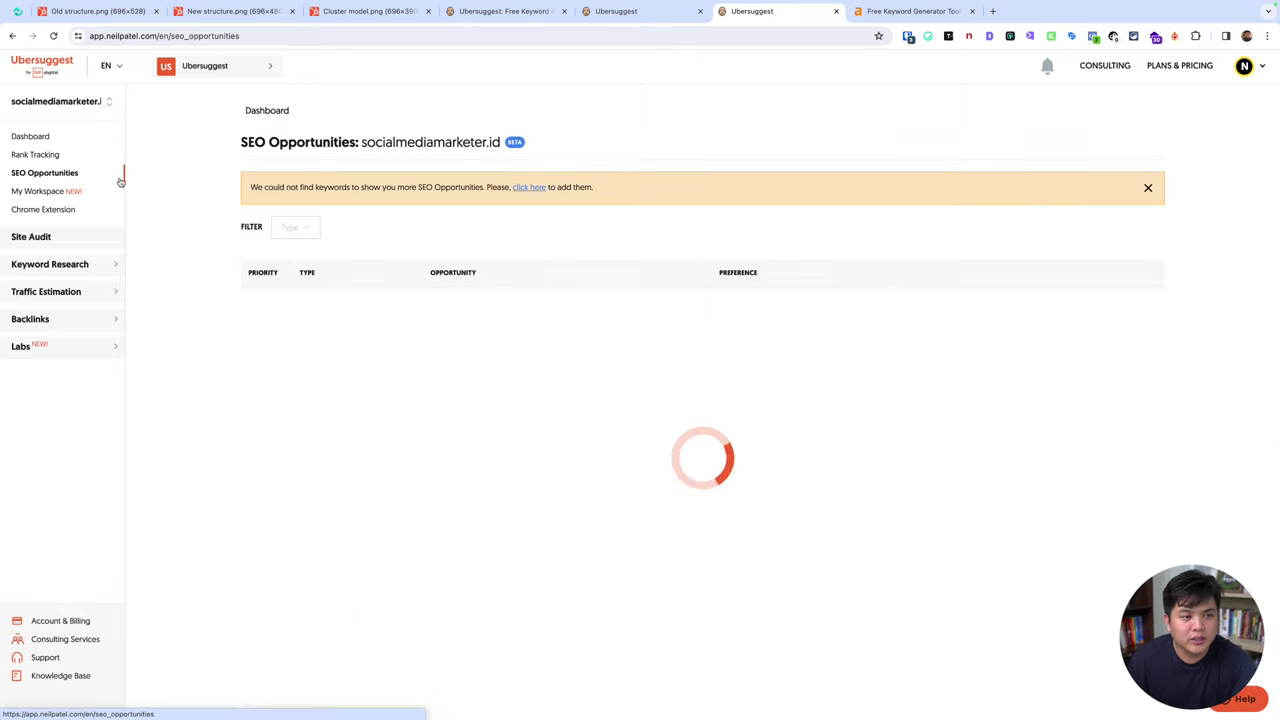
click(1148, 188)
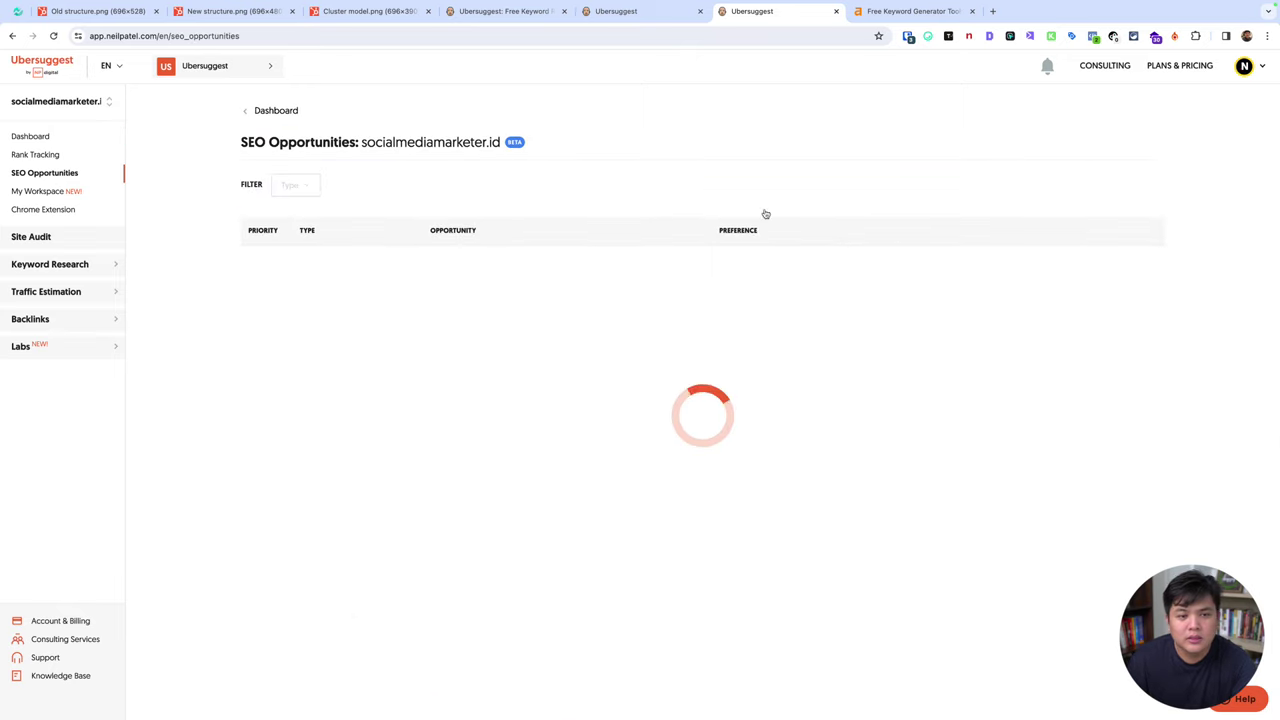
Open the site audit for socialmediamarketer.id and compare its site speed on mobile and desktop.
click(40, 237)
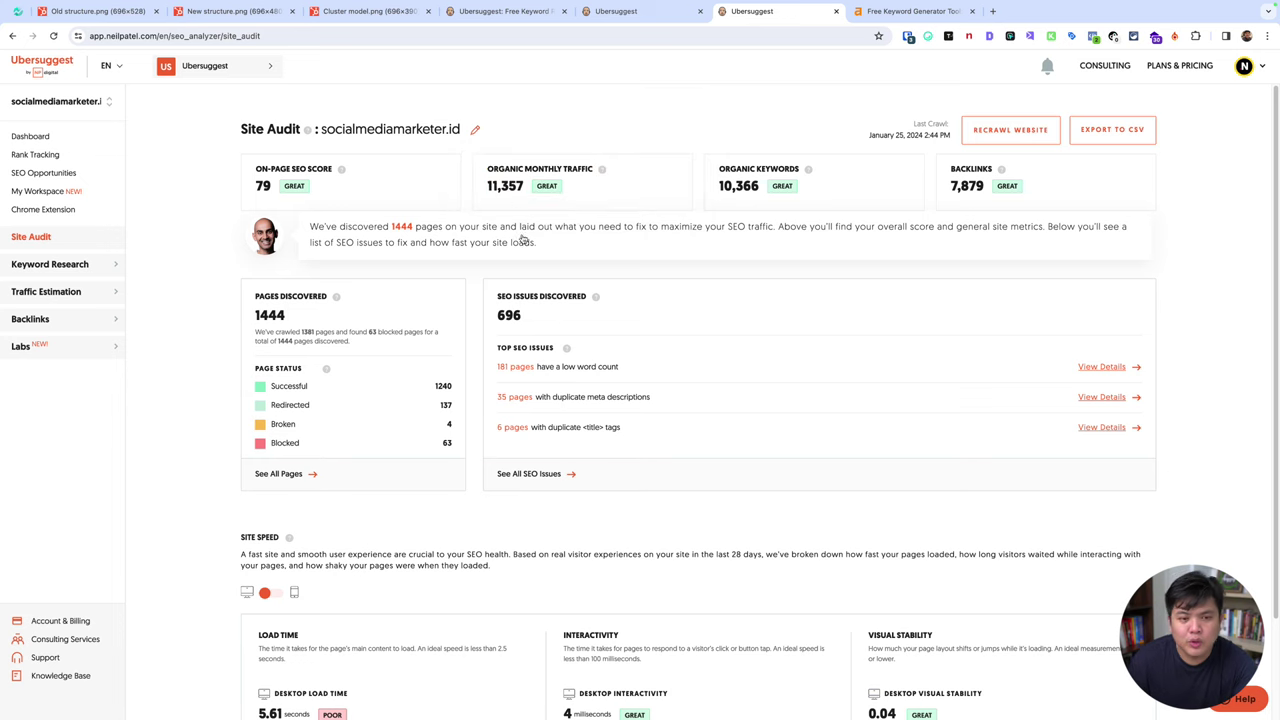
scroll(521, 236, down, 2)
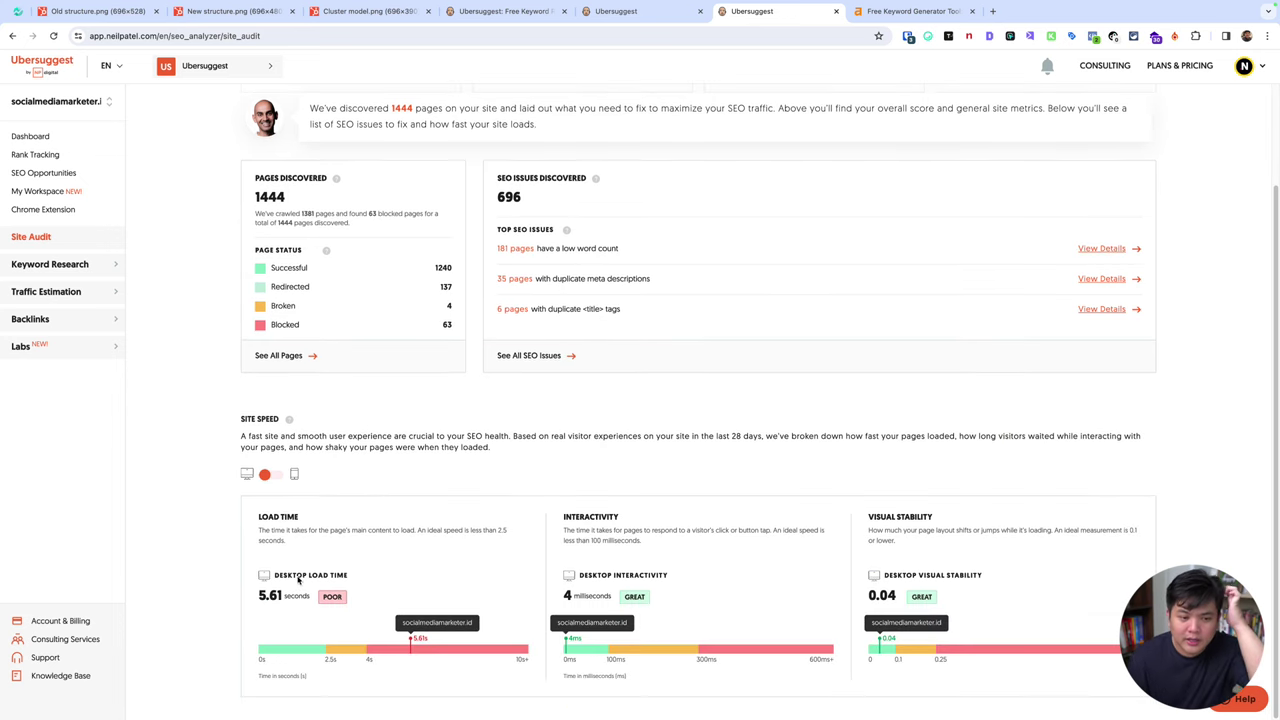
click(280, 476)
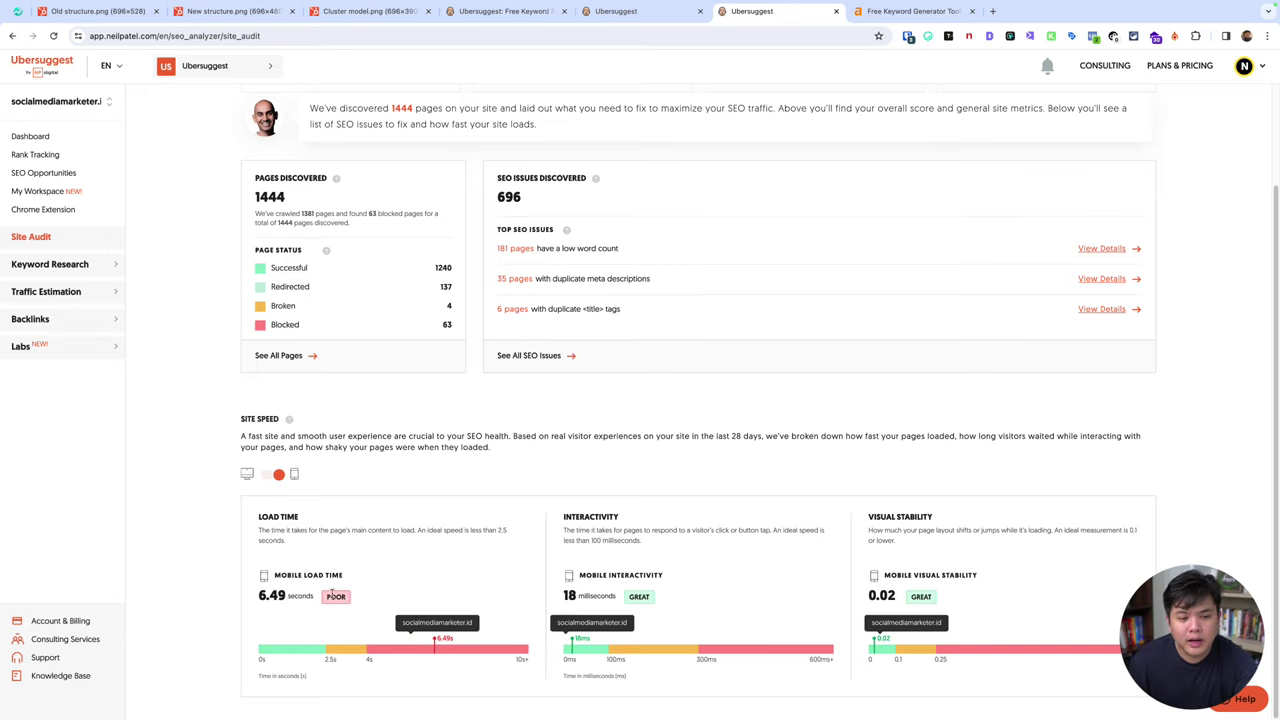
click(277, 477)
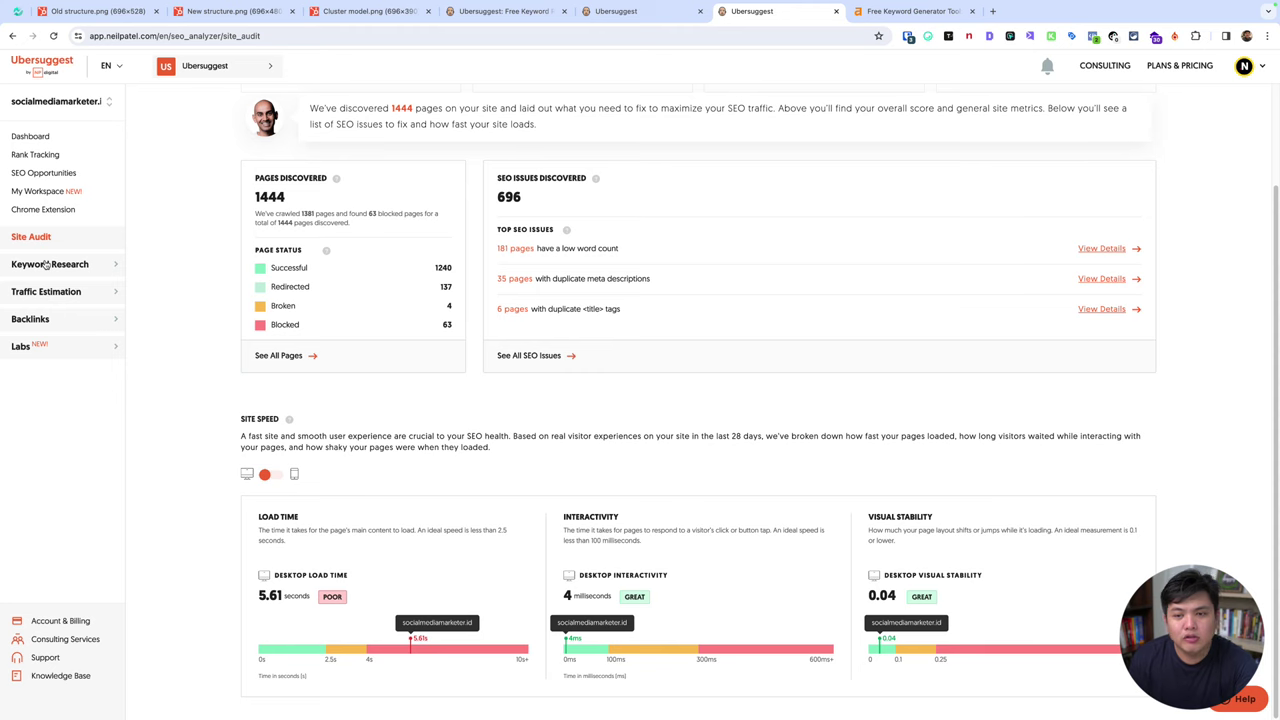
scroll(47, 264, up, 2)
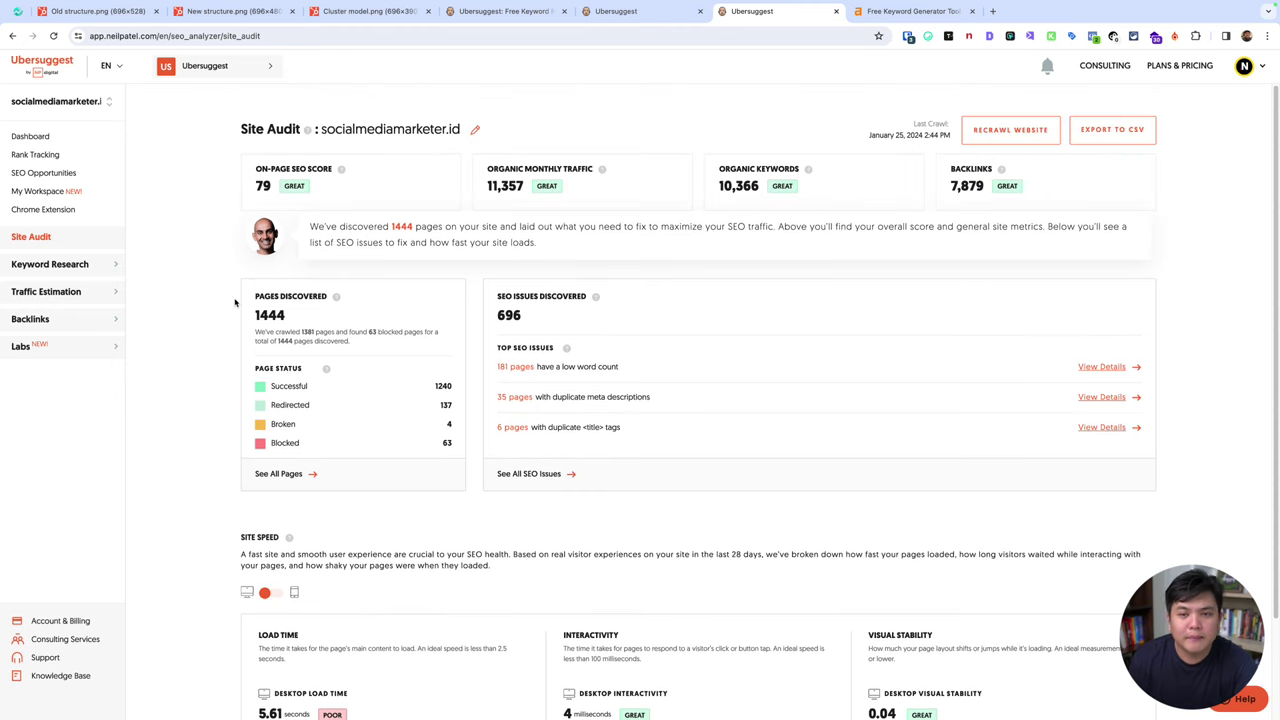
Show the tools available under Keyword Research and under Traffic Estimation.
click(50, 265)
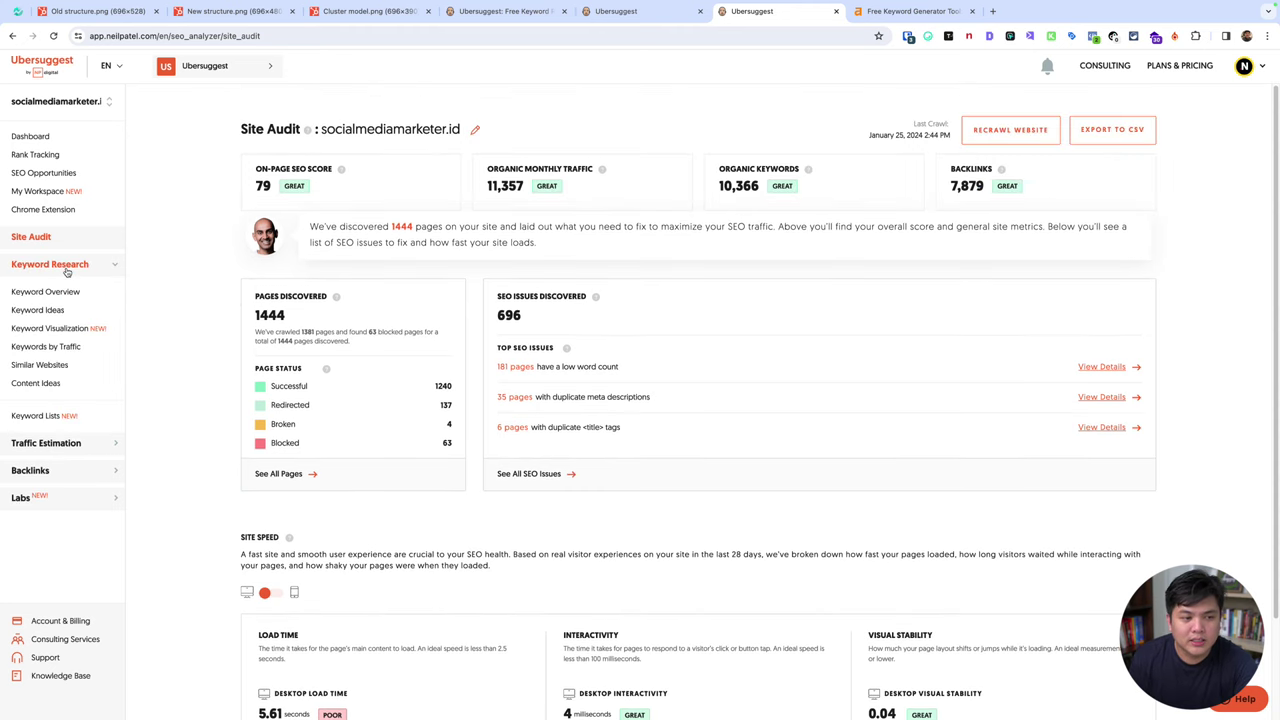
click(55, 445)
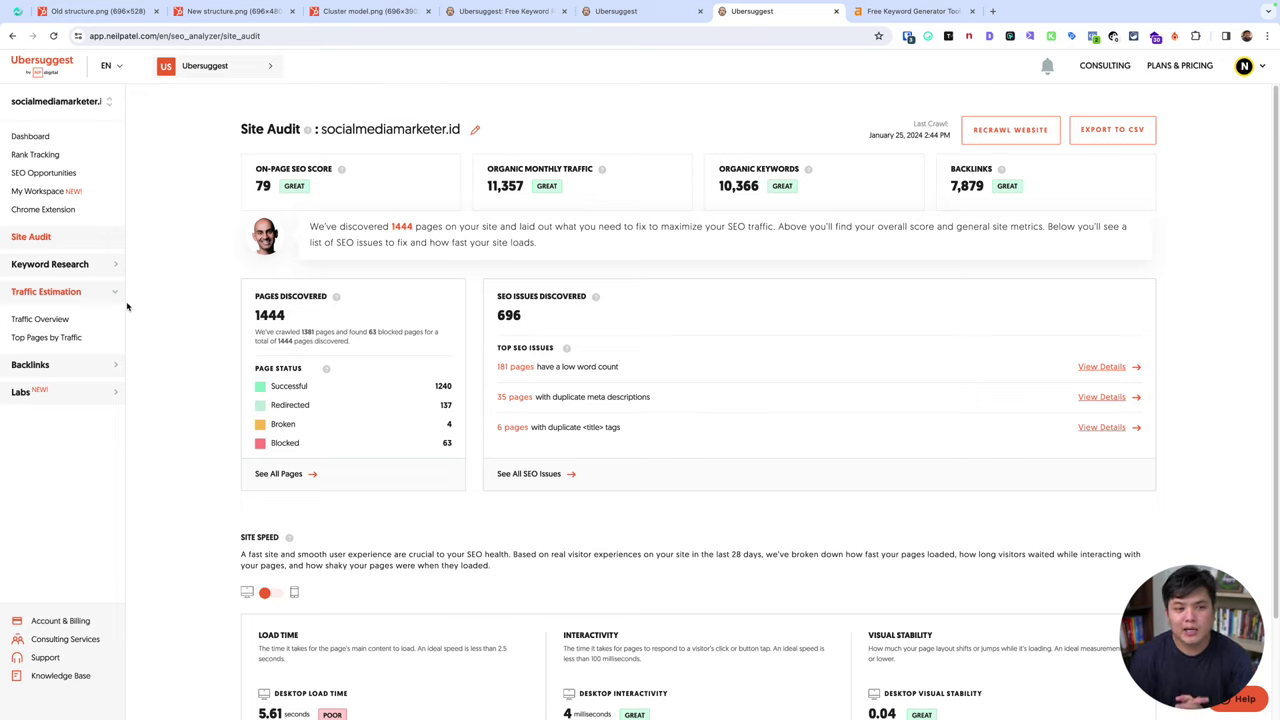
Open Google in a new browser tab and search for "tas selempang".
click(993, 11)
text(gool)
key(Return)
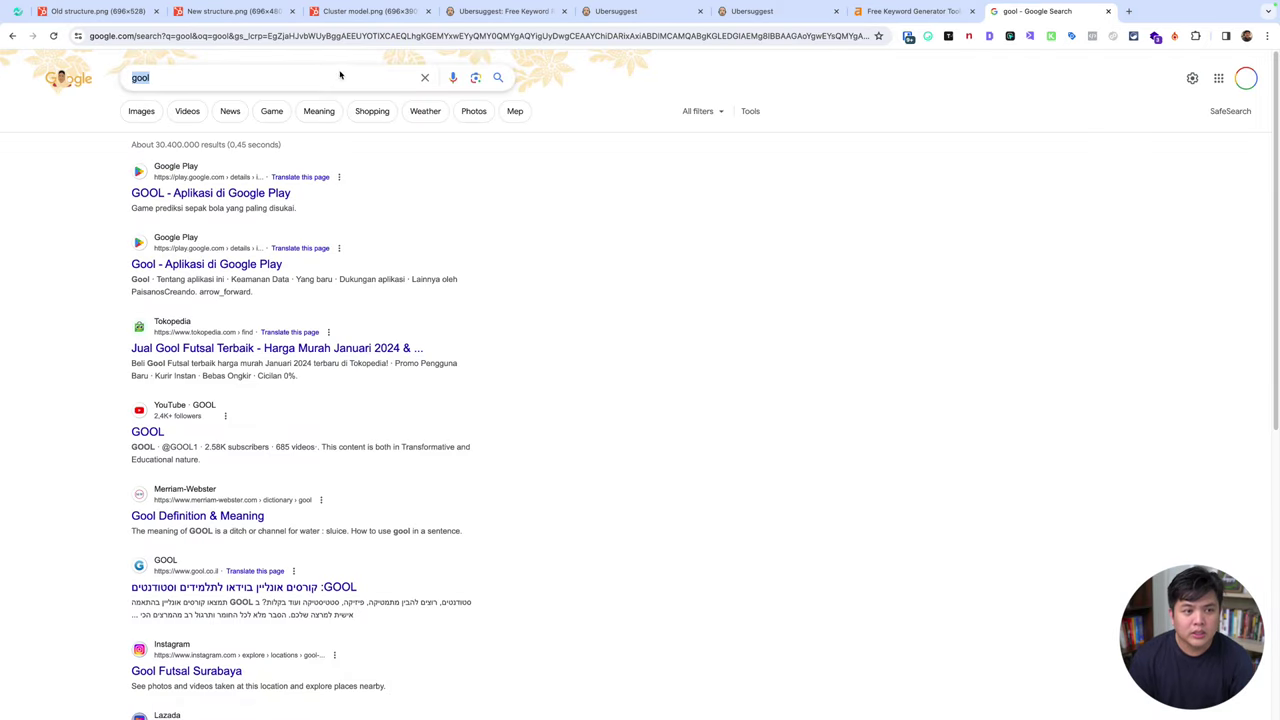
double_click(328, 77)
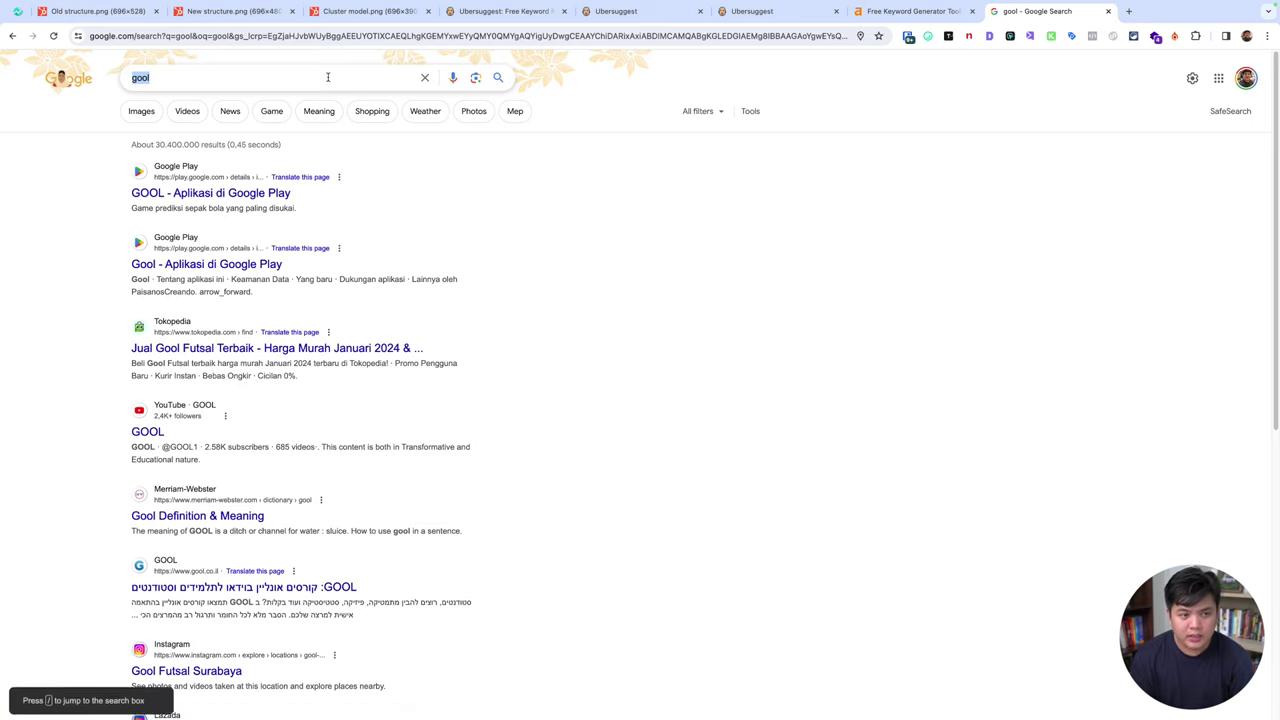
text(tas selempang)
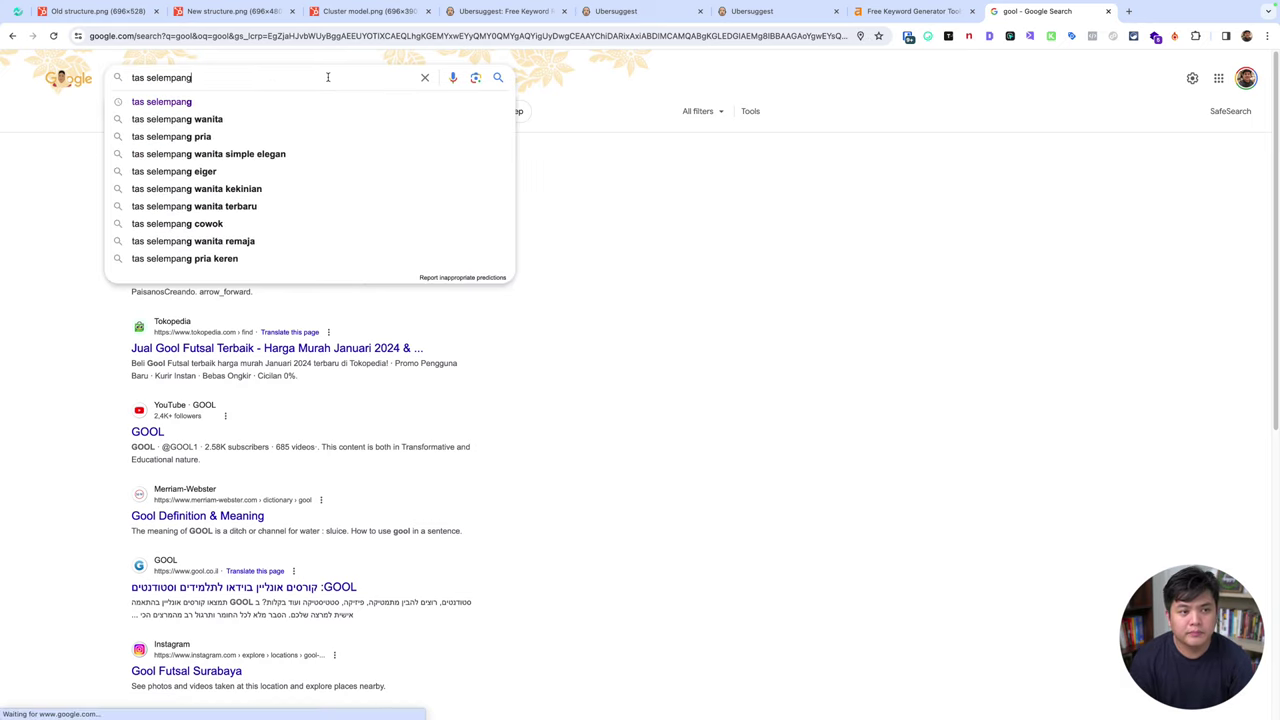
key(Return)
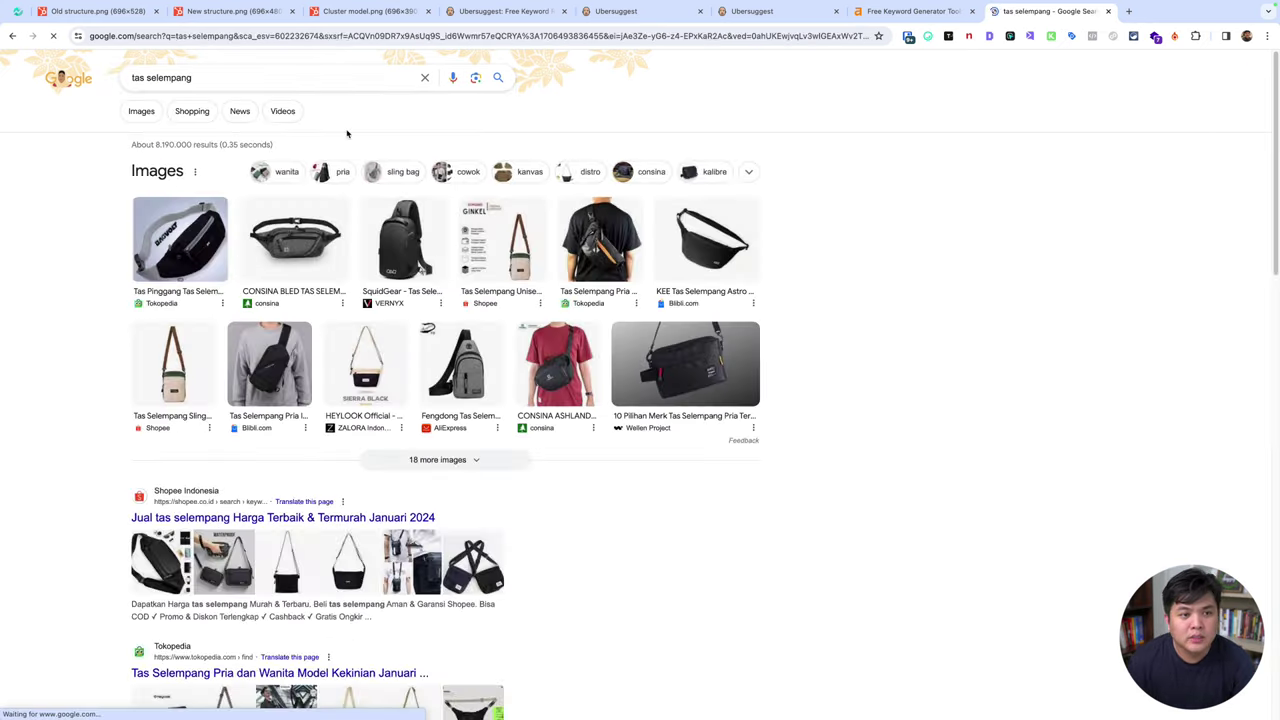
scroll(255, 295, down, 3)
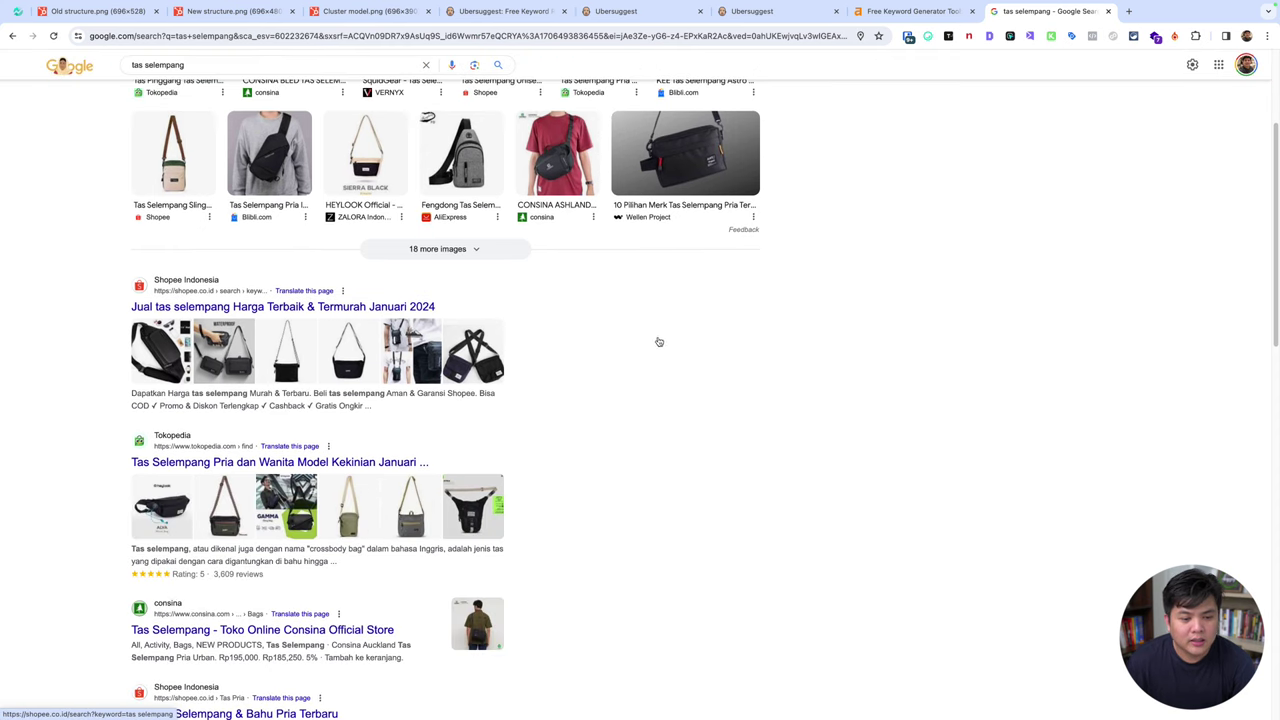
scroll(645, 360, down, 3)
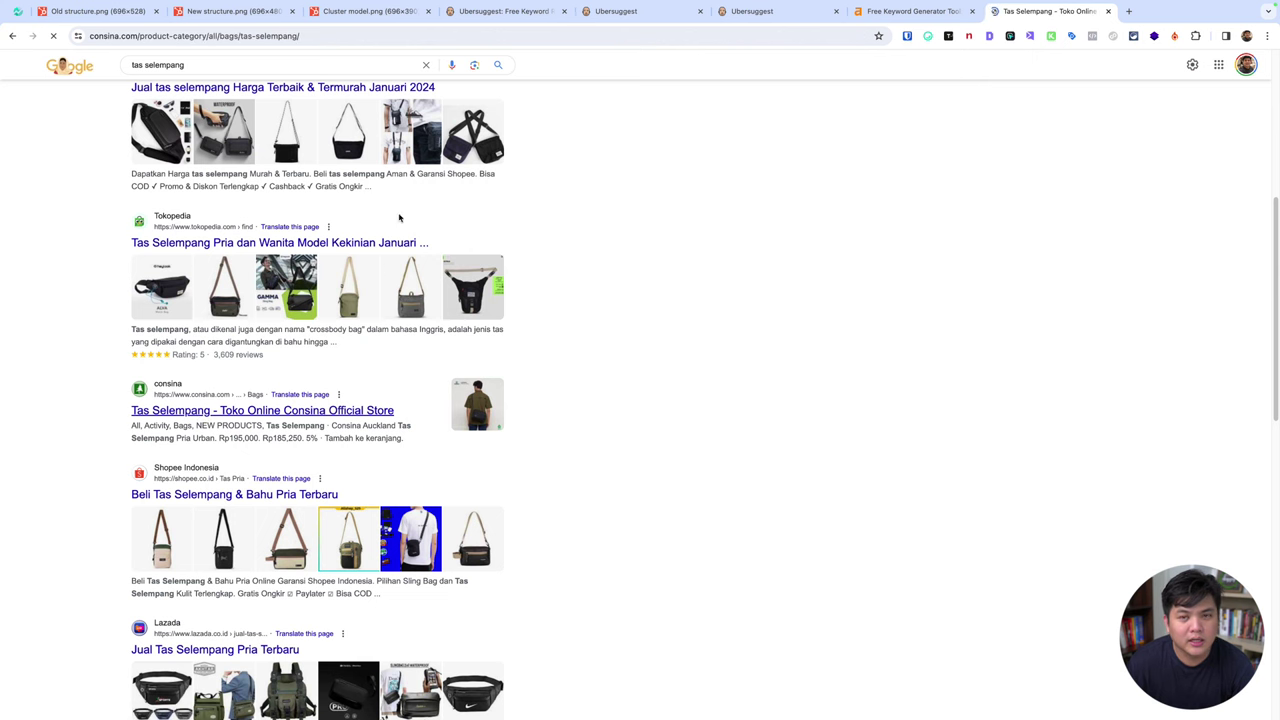
click(132, 36)
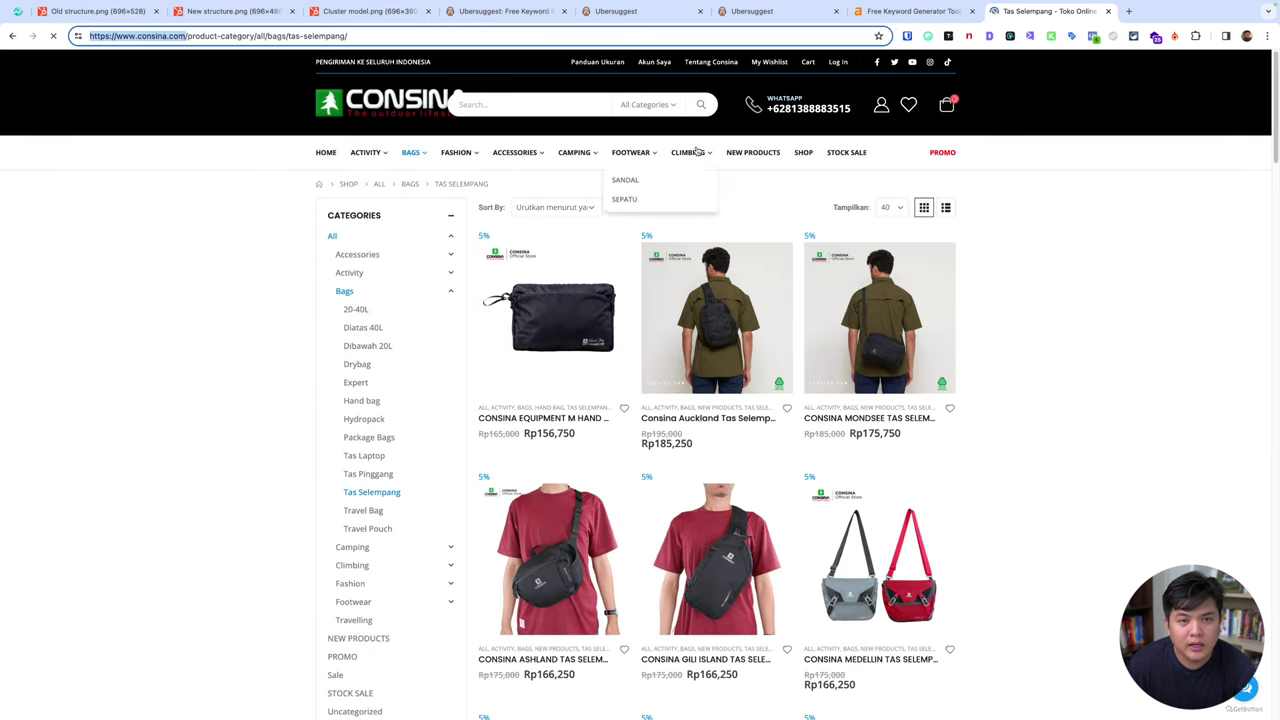
scroll(749, 441, down, 15)
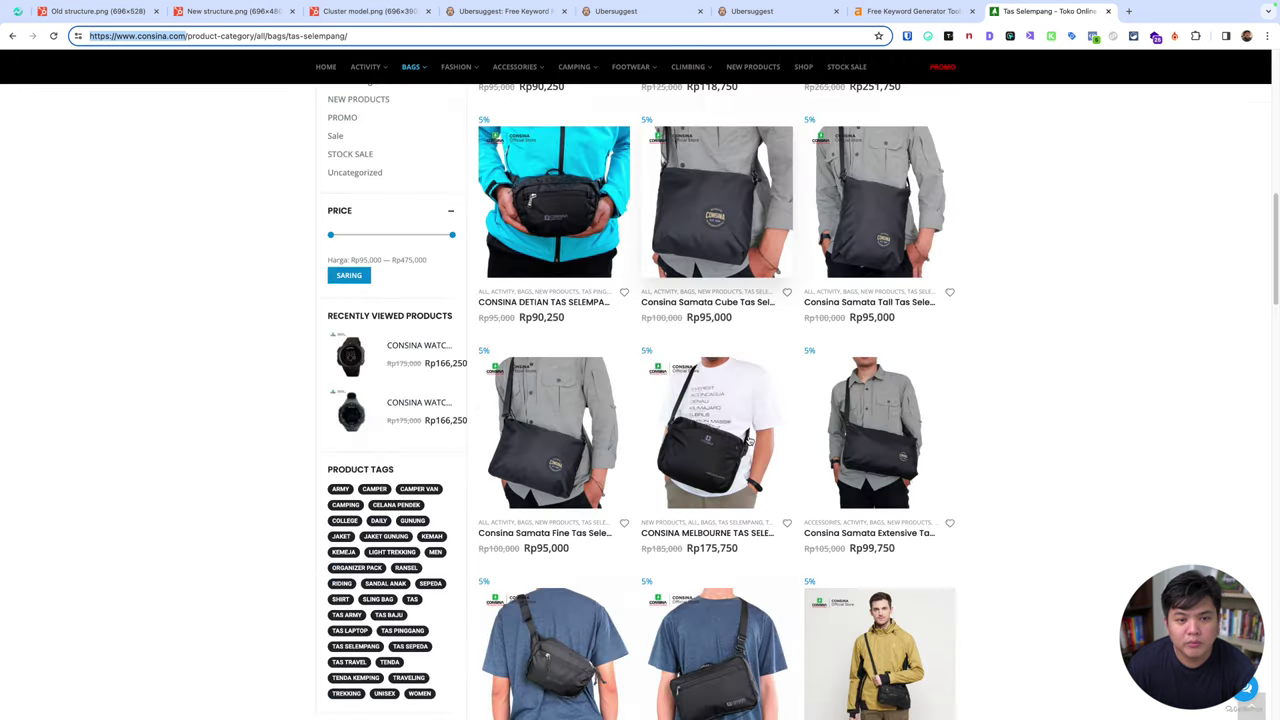
scroll(749, 441, down, 10)
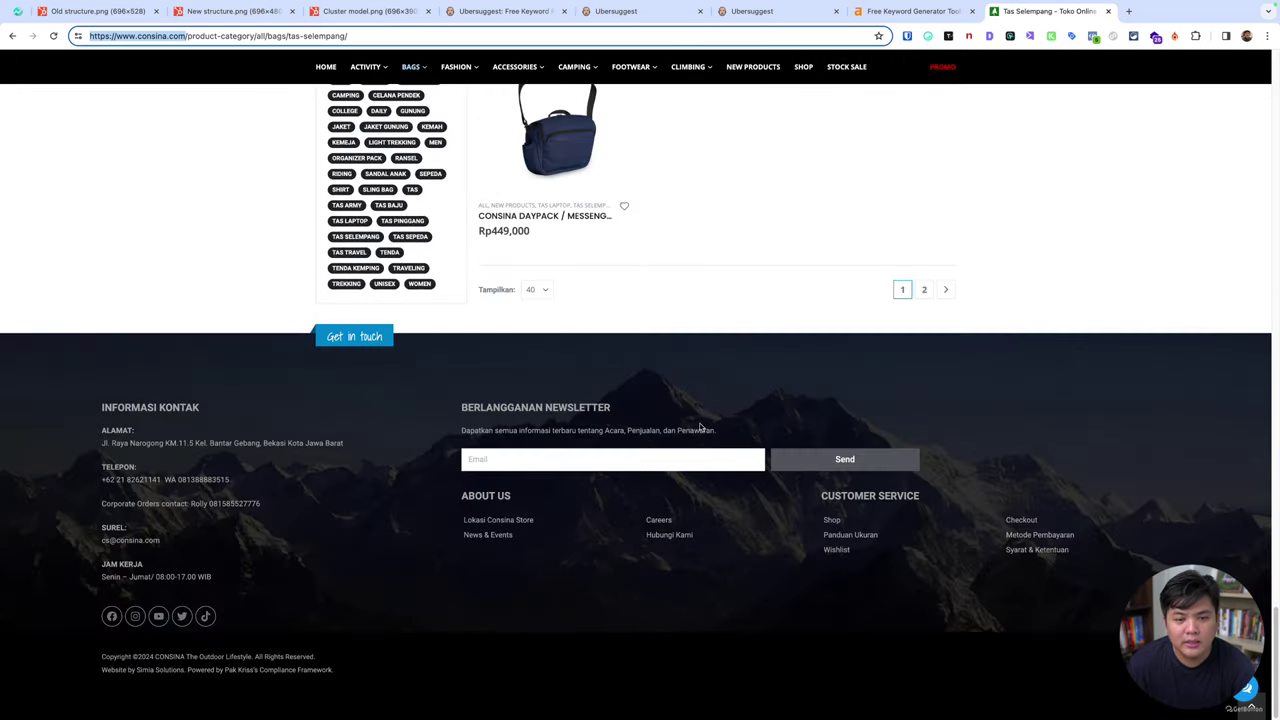
scroll(700, 425, up, 20)
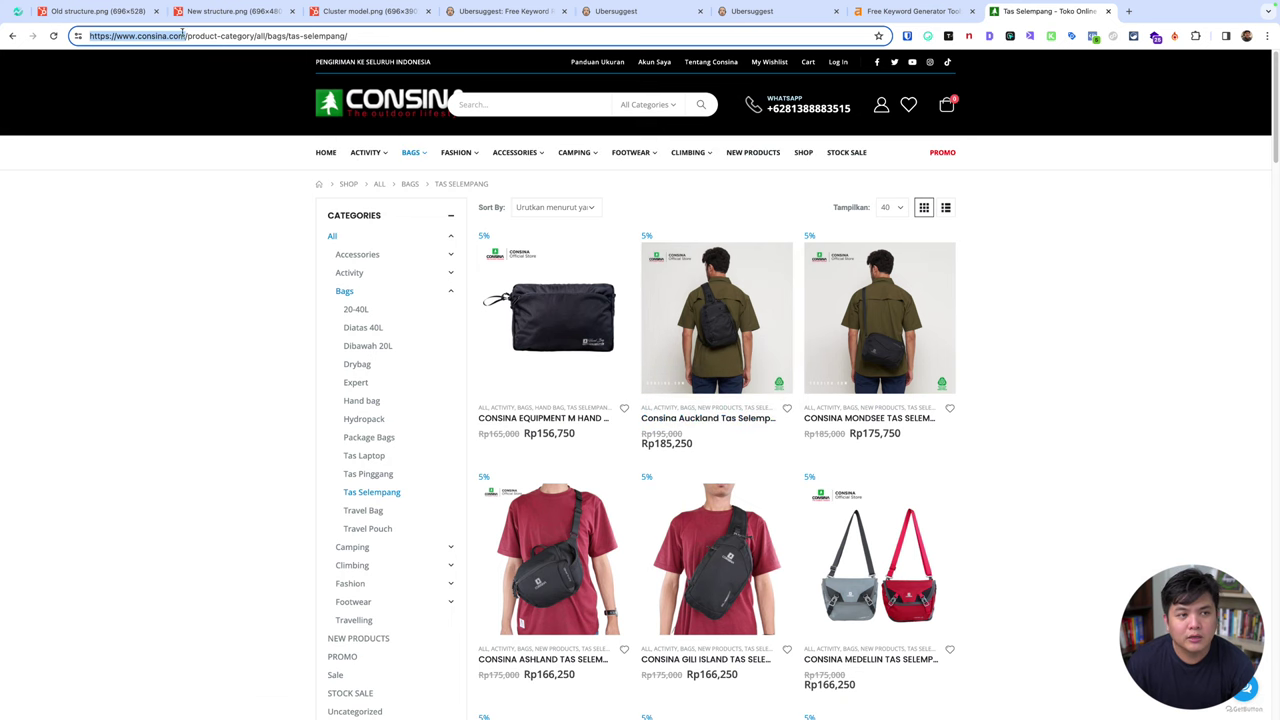
Close the Ubersuggest pricing and landing page tabs and return to the site audit tab.
click(630, 11)
click(740, 11)
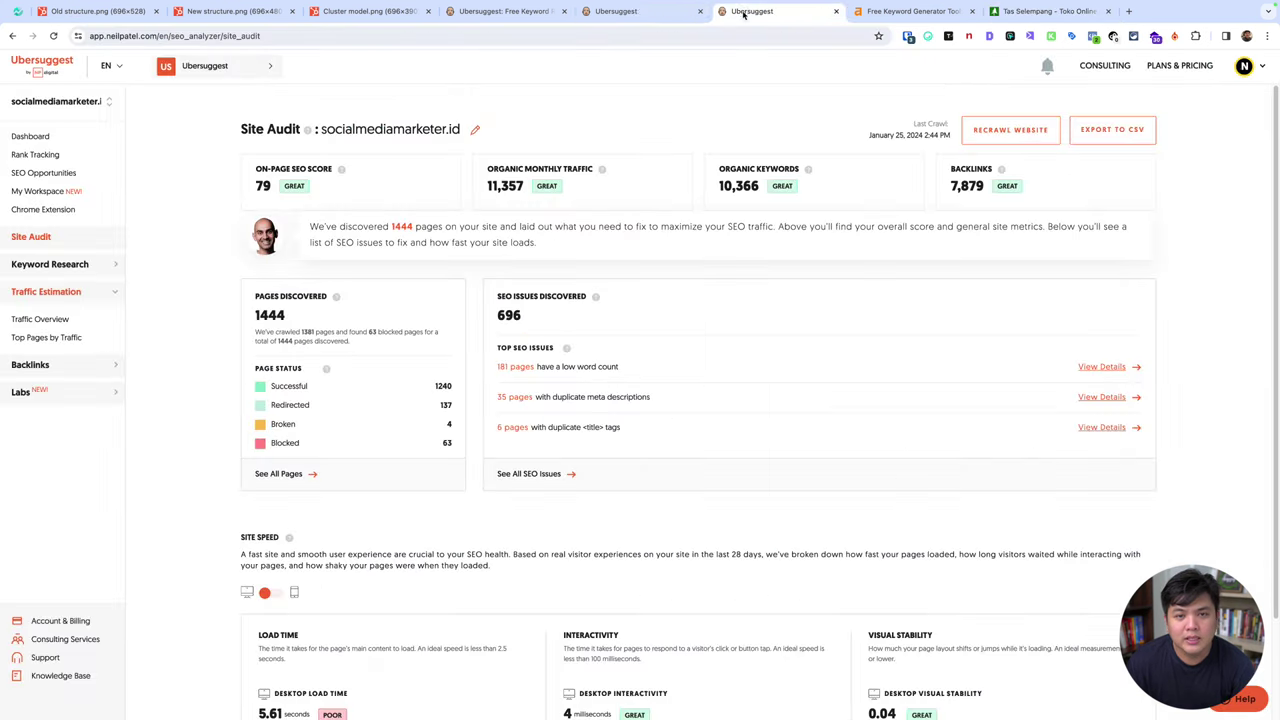
click(563, 11)
click(563, 11)
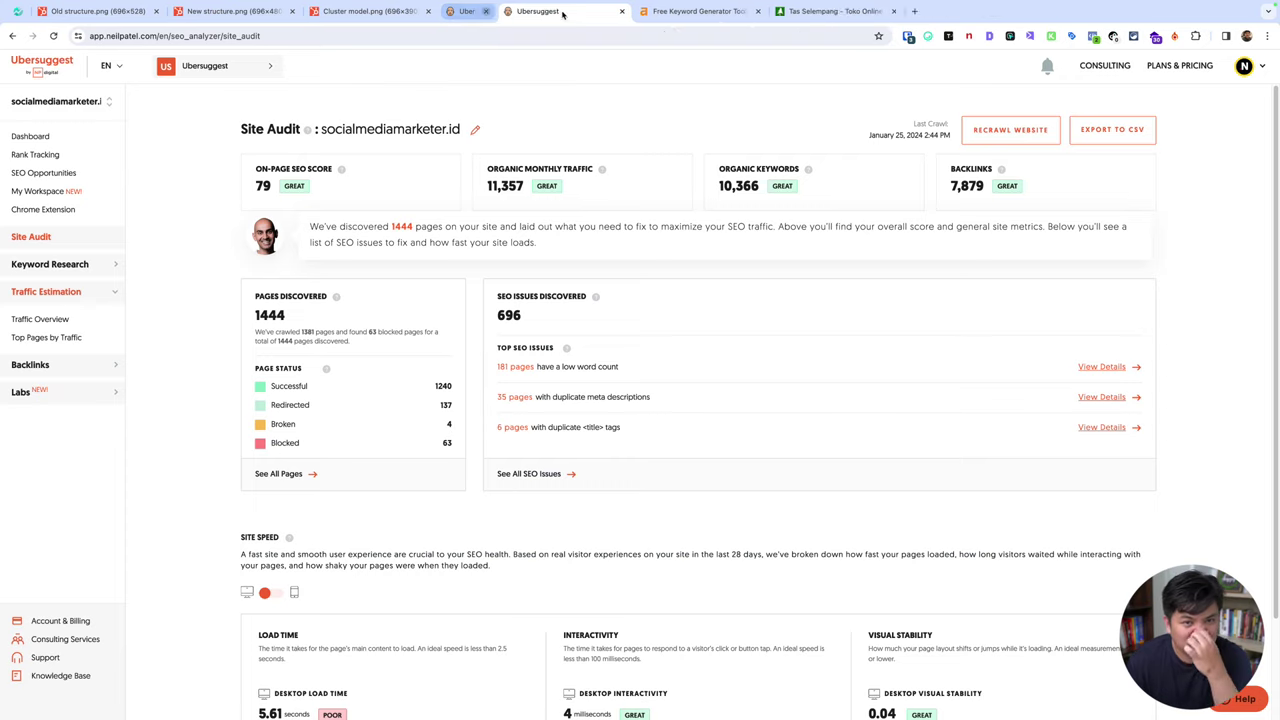
click(23, 320)
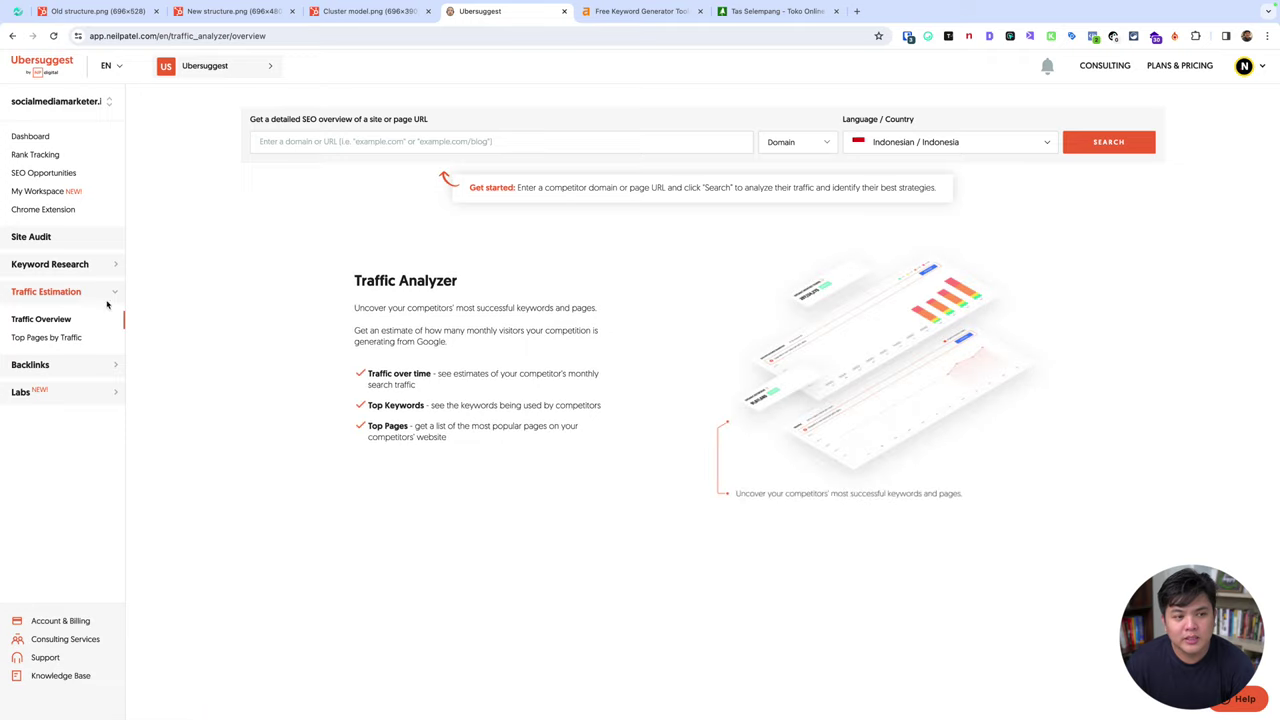
click(66, 337)
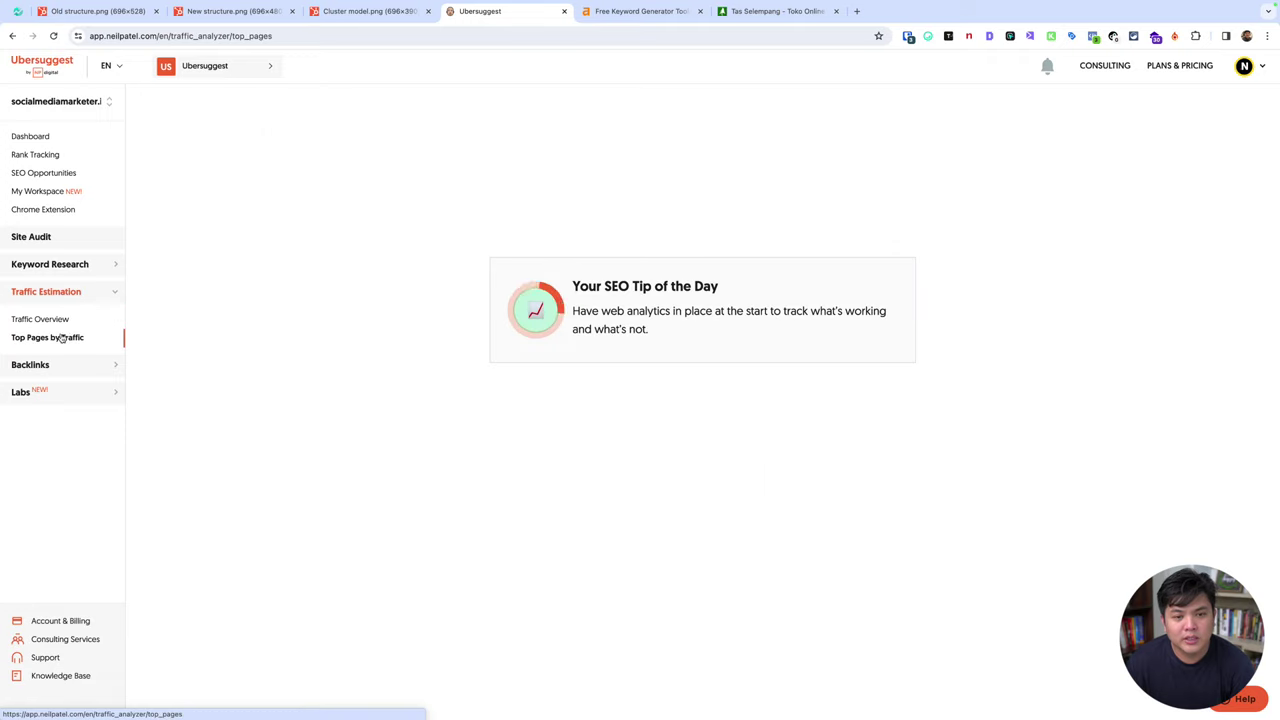
click(491, 143)
text(https://www.consina.com/)
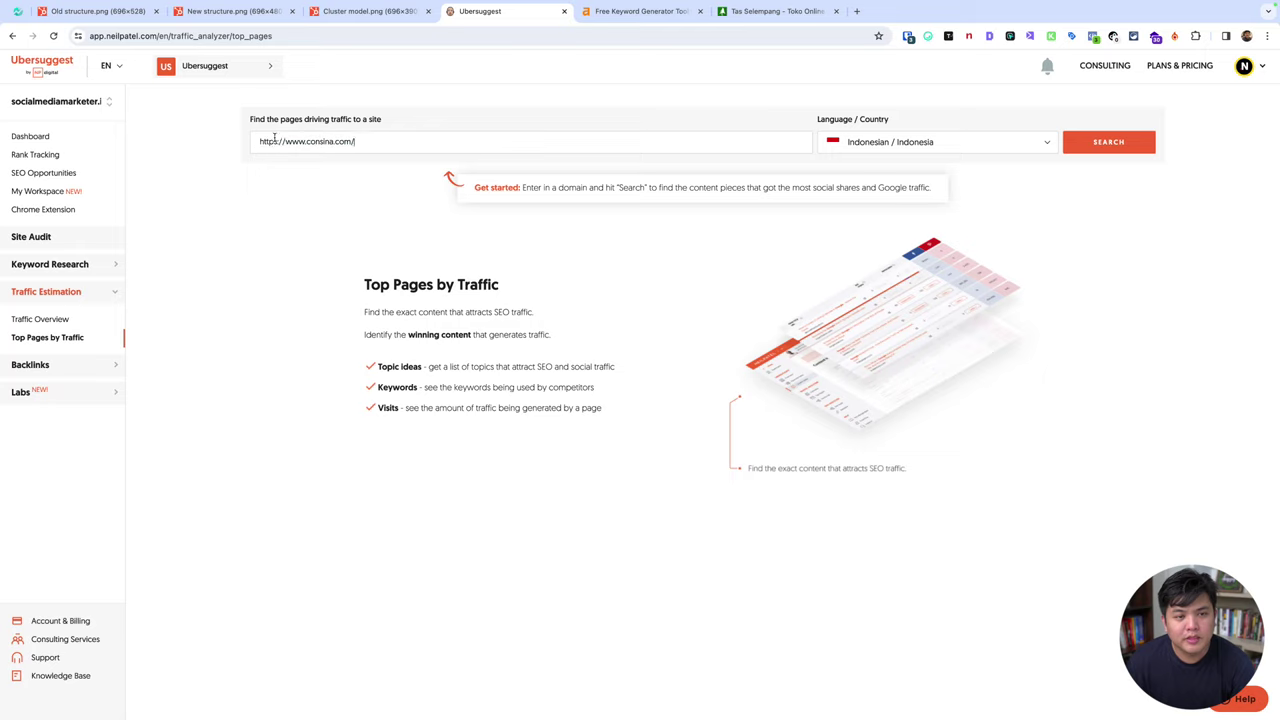
click(1097, 147)
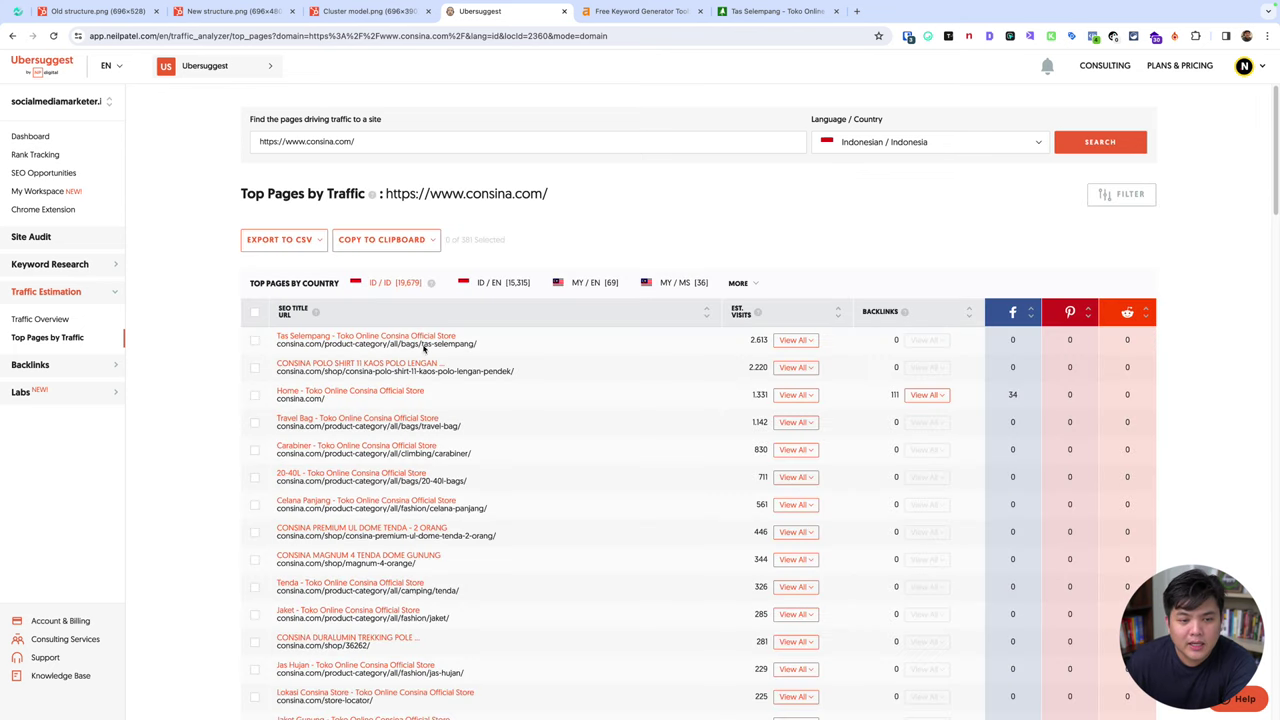
Examine the page addresses and estimated visits in Consina's top pages list, including the tas-selempang and polo shirt pages.
drag(421, 346, 468, 346)
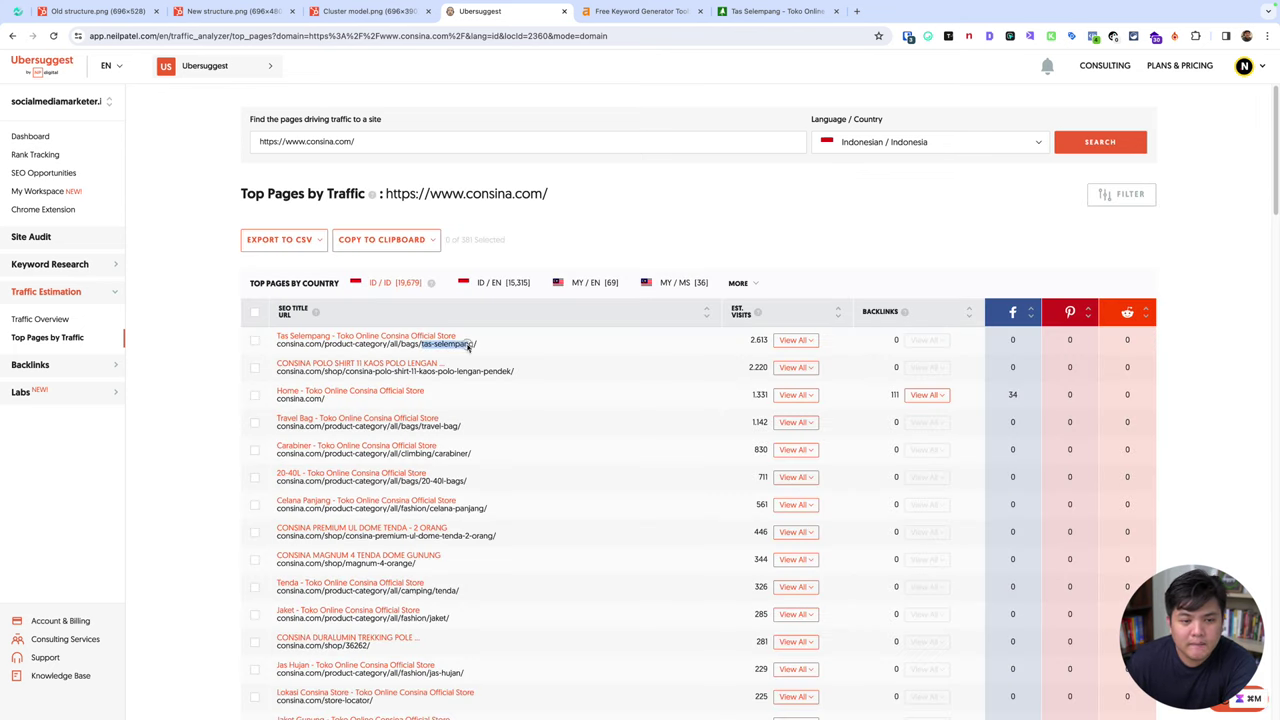
click(778, 350)
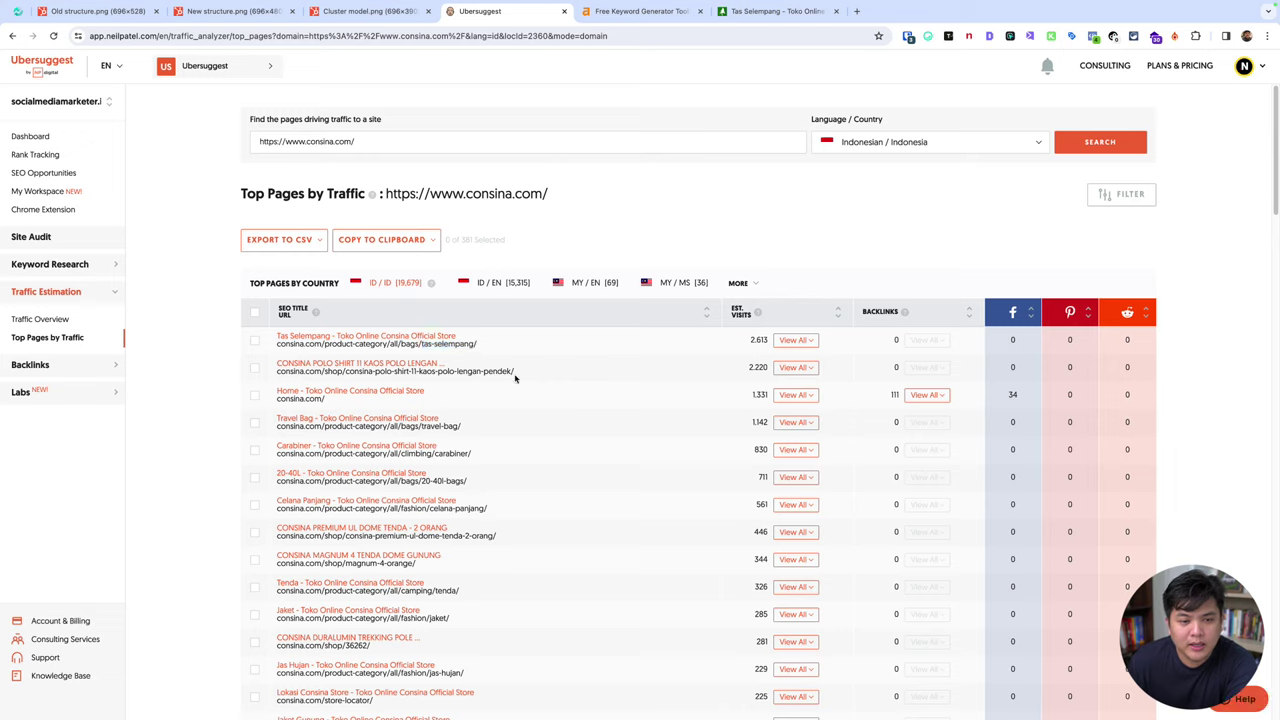
drag(346, 373, 517, 373)
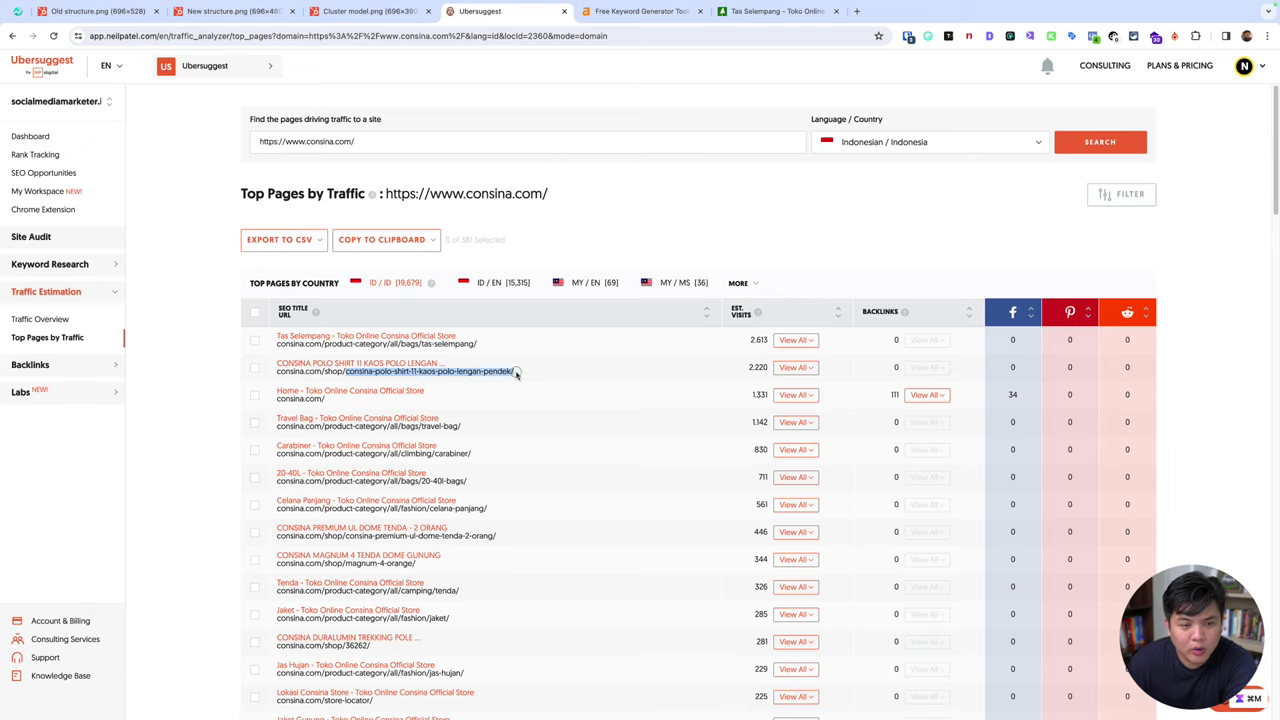
click(501, 376)
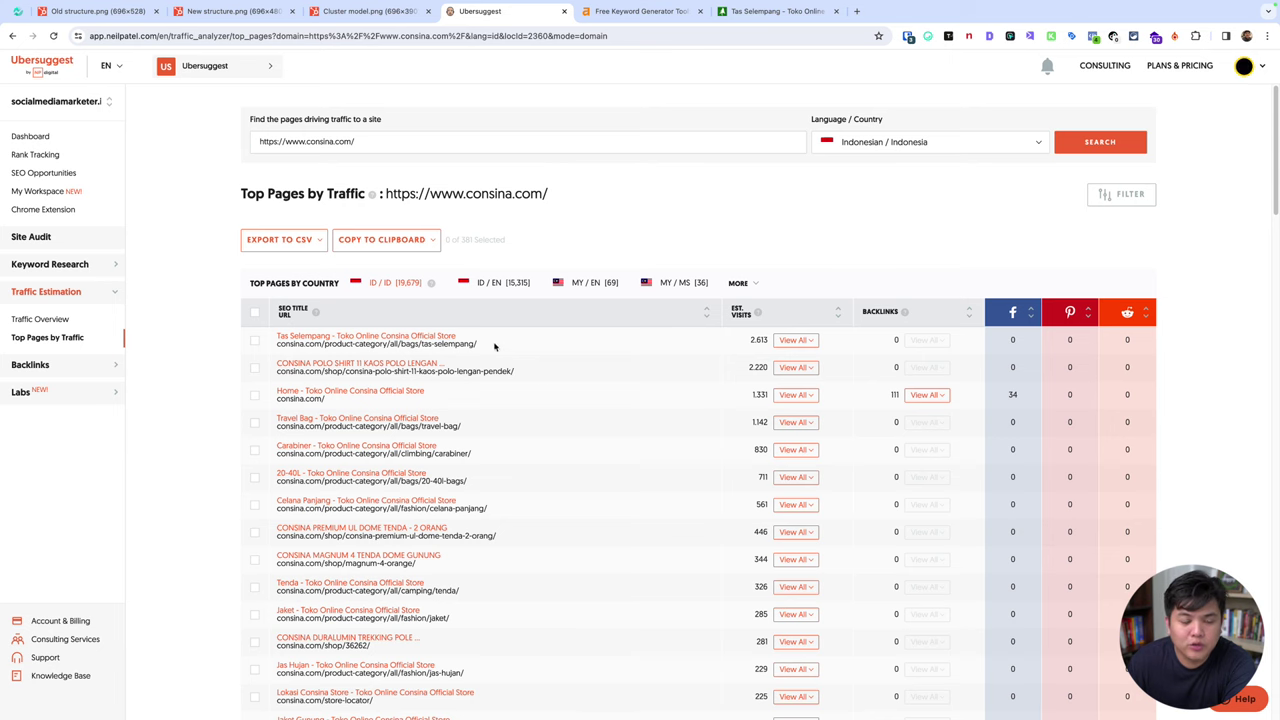
scroll(511, 408, down, 2)
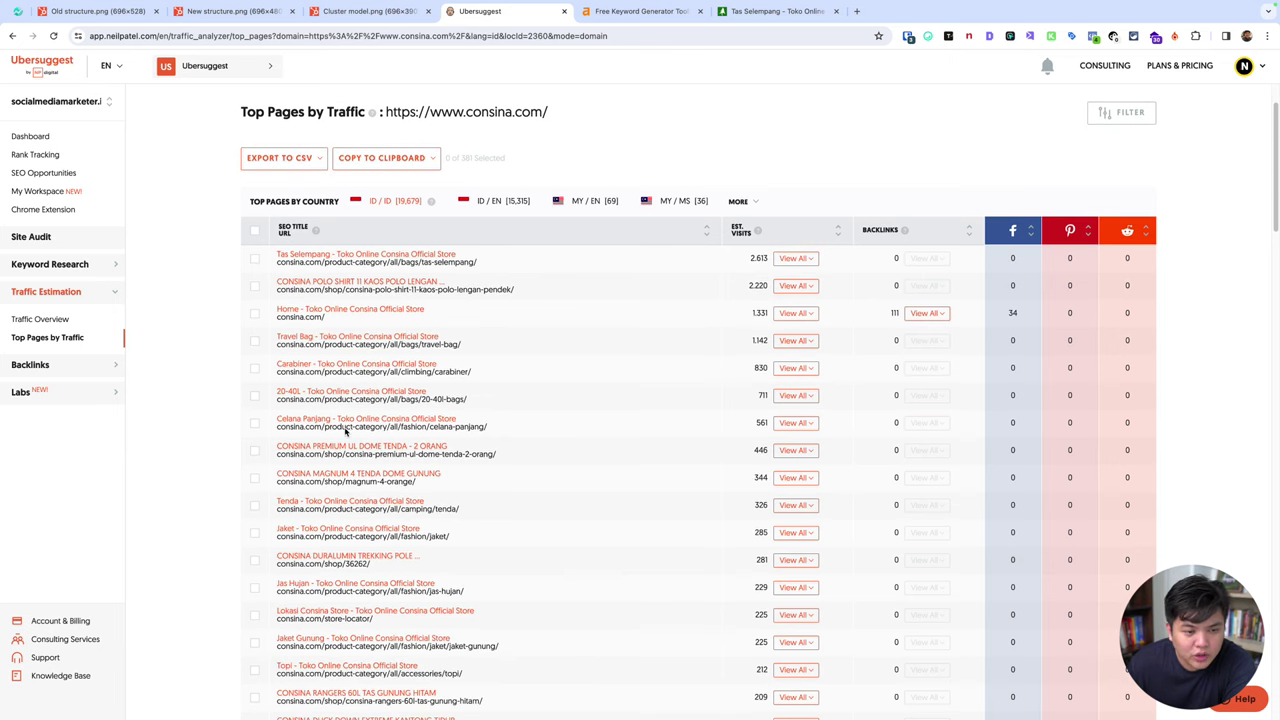
Look through the lower-ranked product and category pages in Consina's top pages list for more keyword ideas.
scroll(351, 398, down, 8)
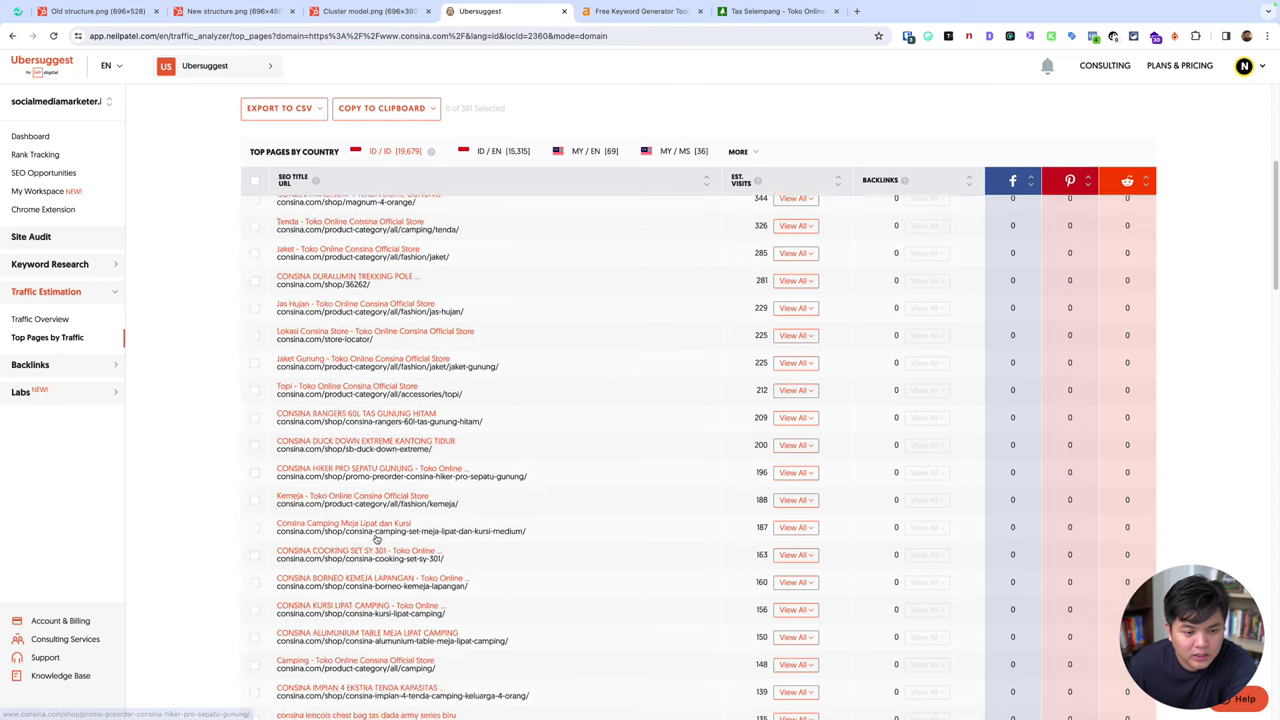
scroll(381, 503, down, 15)
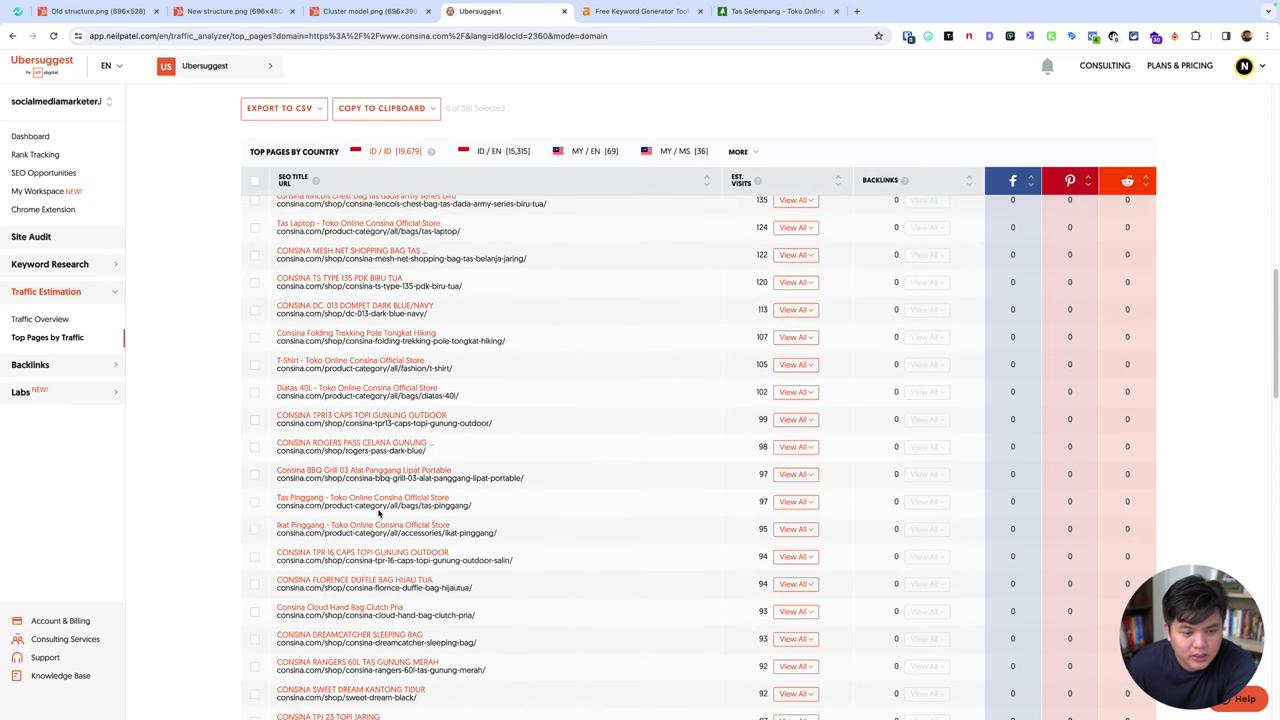
scroll(380, 510, up, 7)
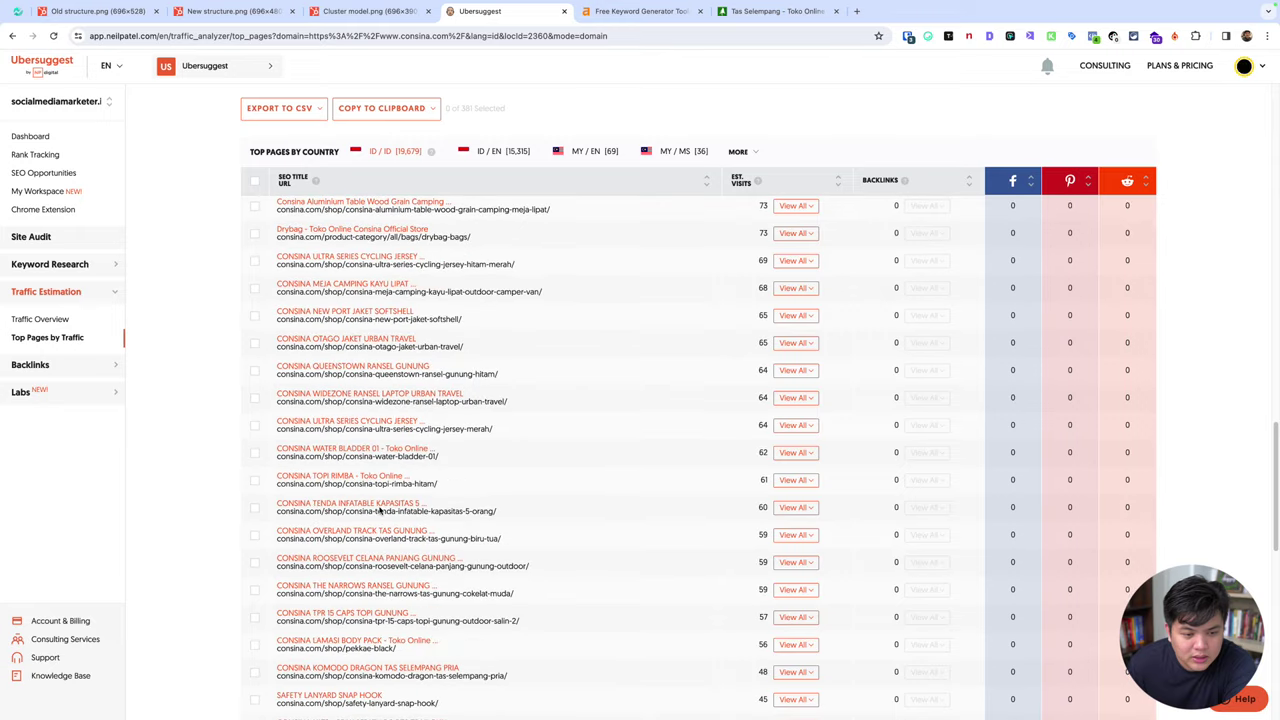
scroll(357, 507, up, 15)
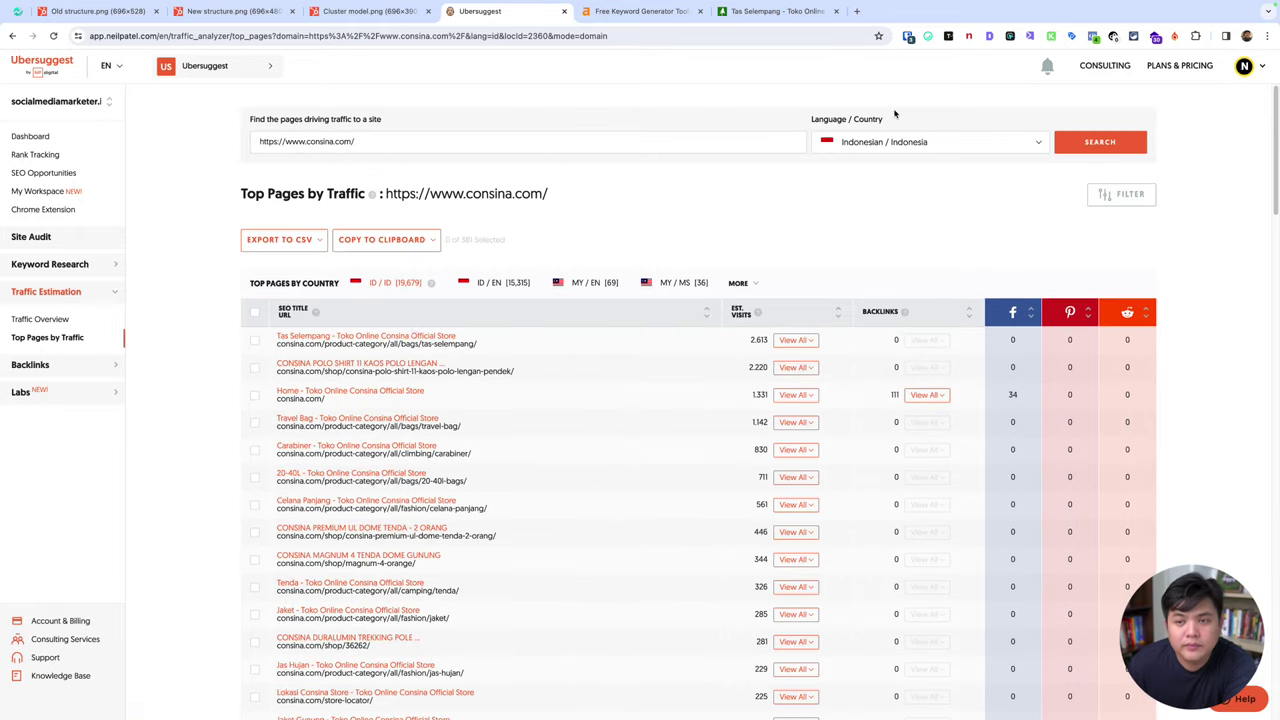
Return to the tas selempang Google results and open the TUMI Indonesia and torch.id listings in separate new tabs.
key(super+6)
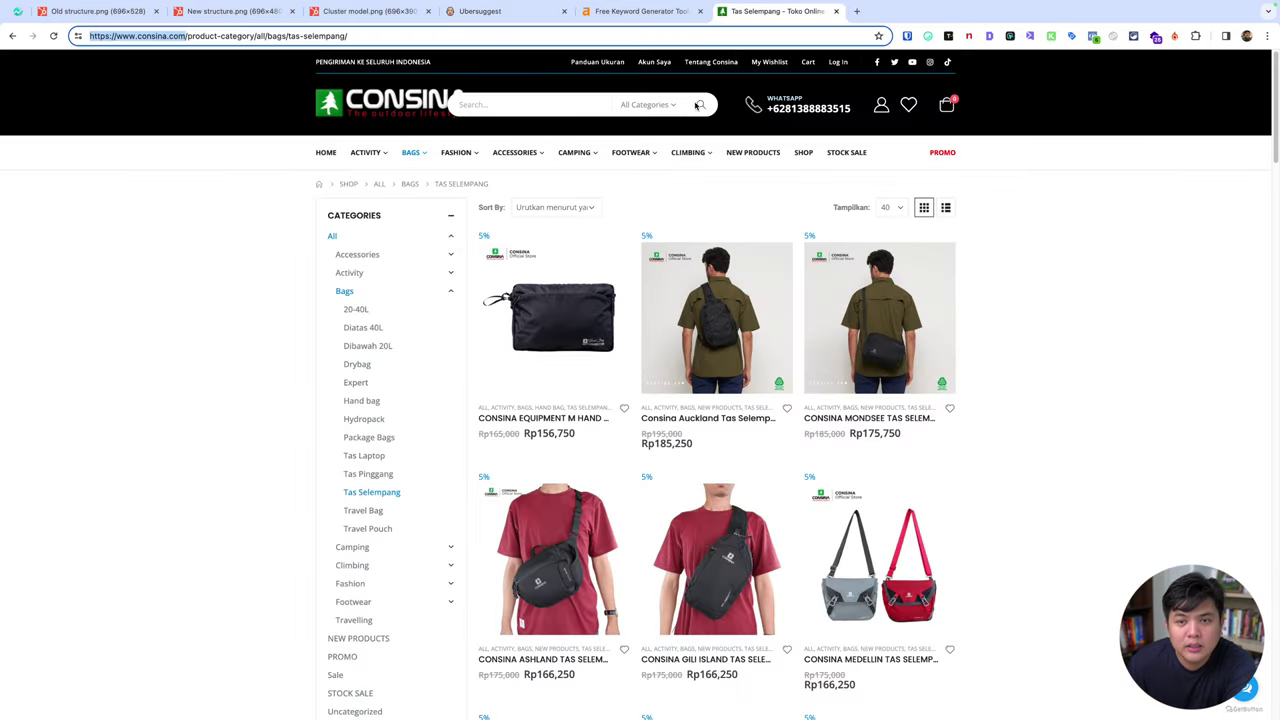
key(super+bracketleft)
scroll(553, 446, down, 15)
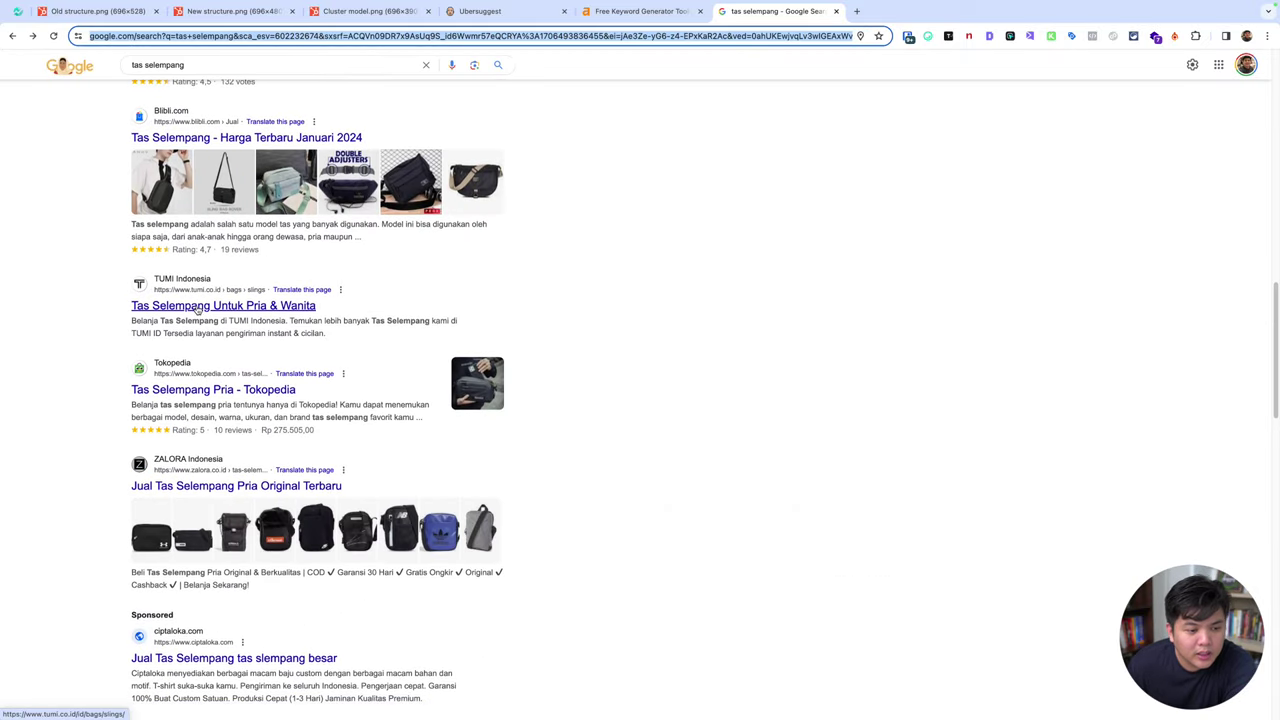
super+click(197, 309)
scroll(543, 406, down, 5)
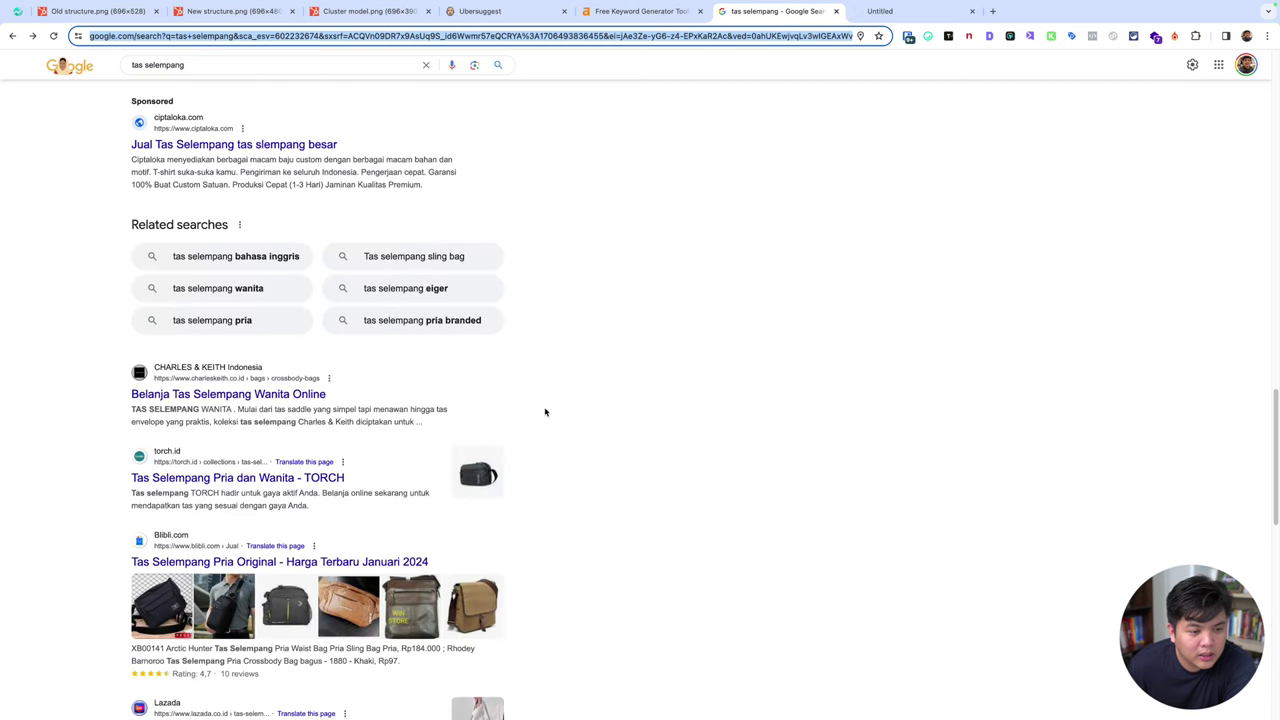
super+click(197, 480)
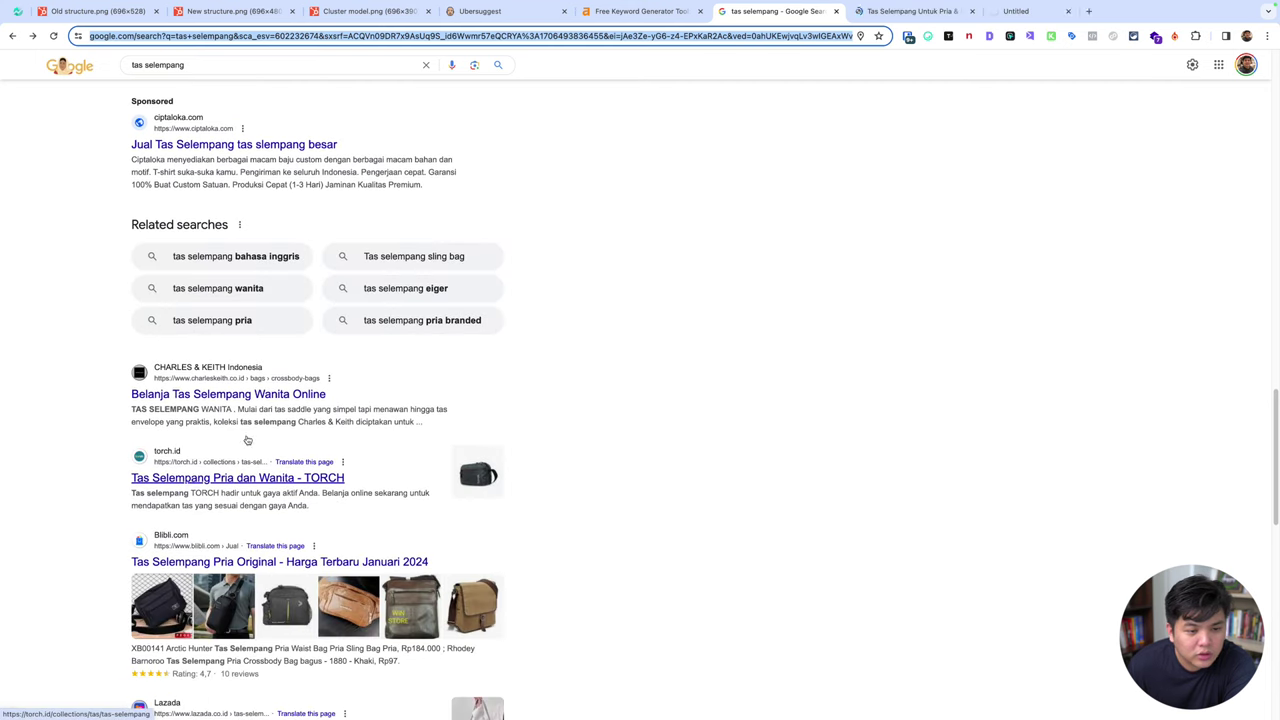
Look over TUMI's slings page and Torch's Tas Selempang collection, including the products and footer of each.
click(895, 12)
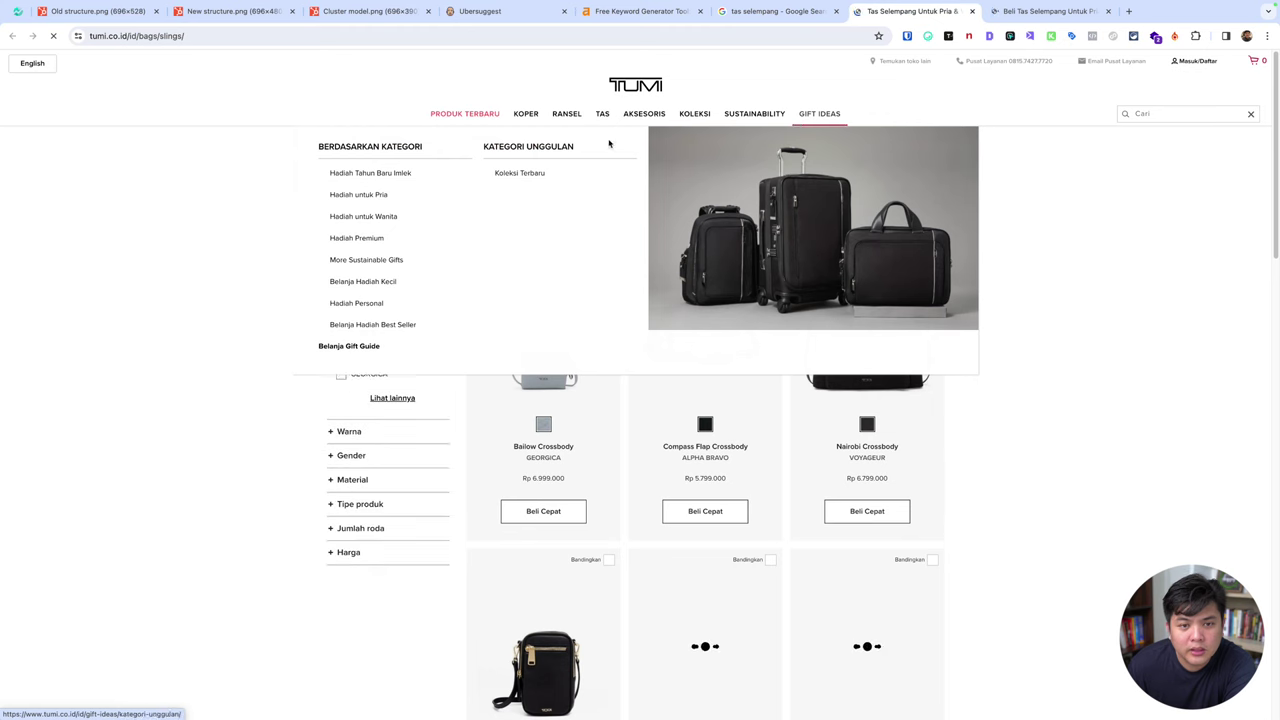
scroll(980, 425, down, 10)
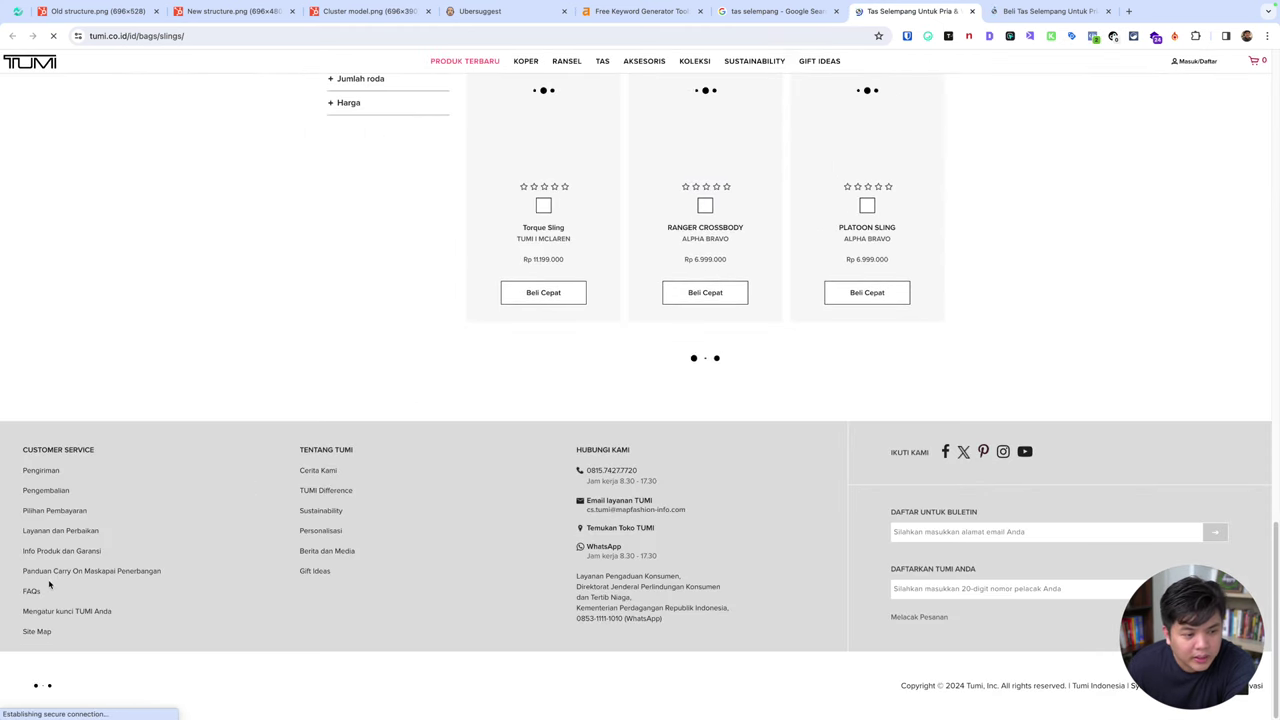
scroll(640, 340, down, 5)
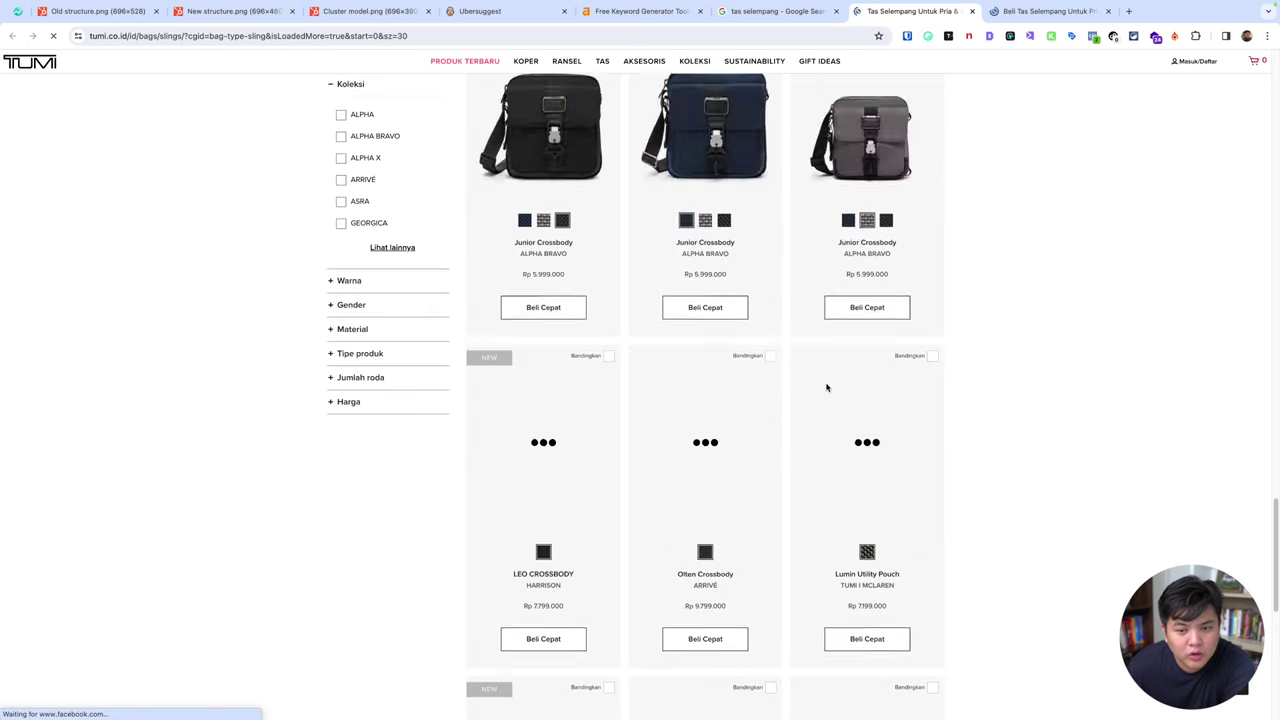
click(1045, 11)
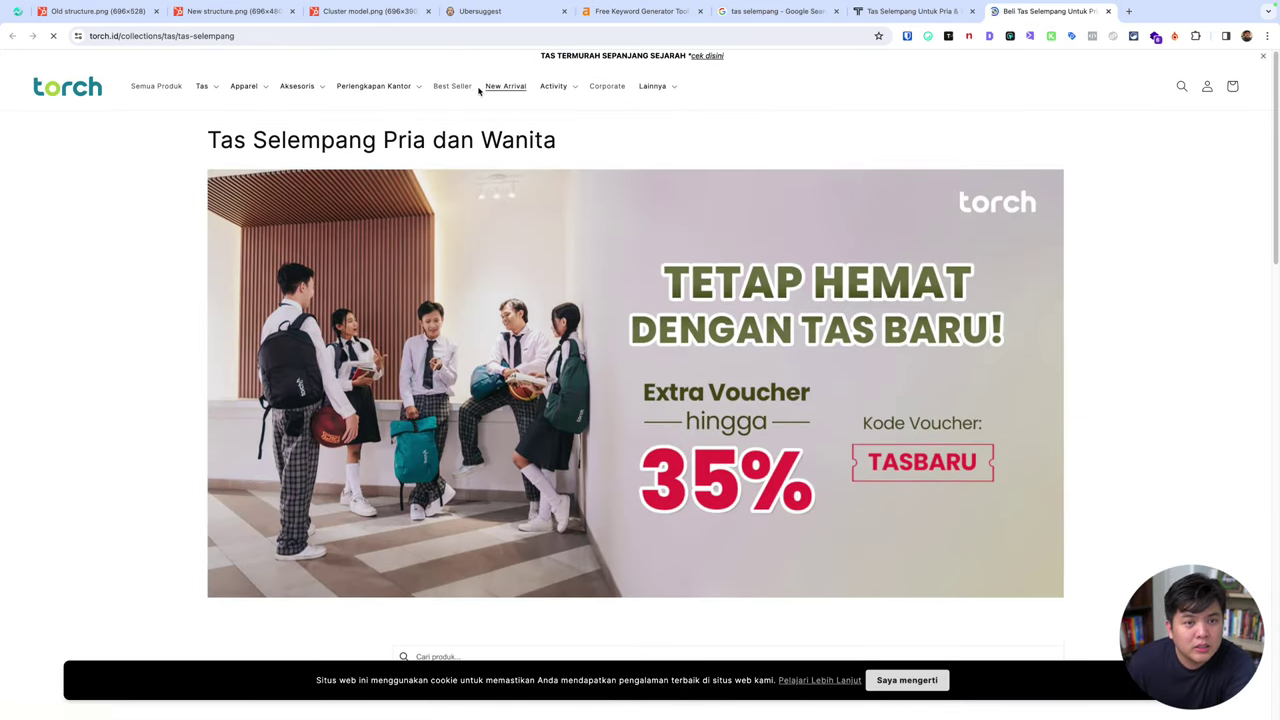
scroll(517, 288, down, 15)
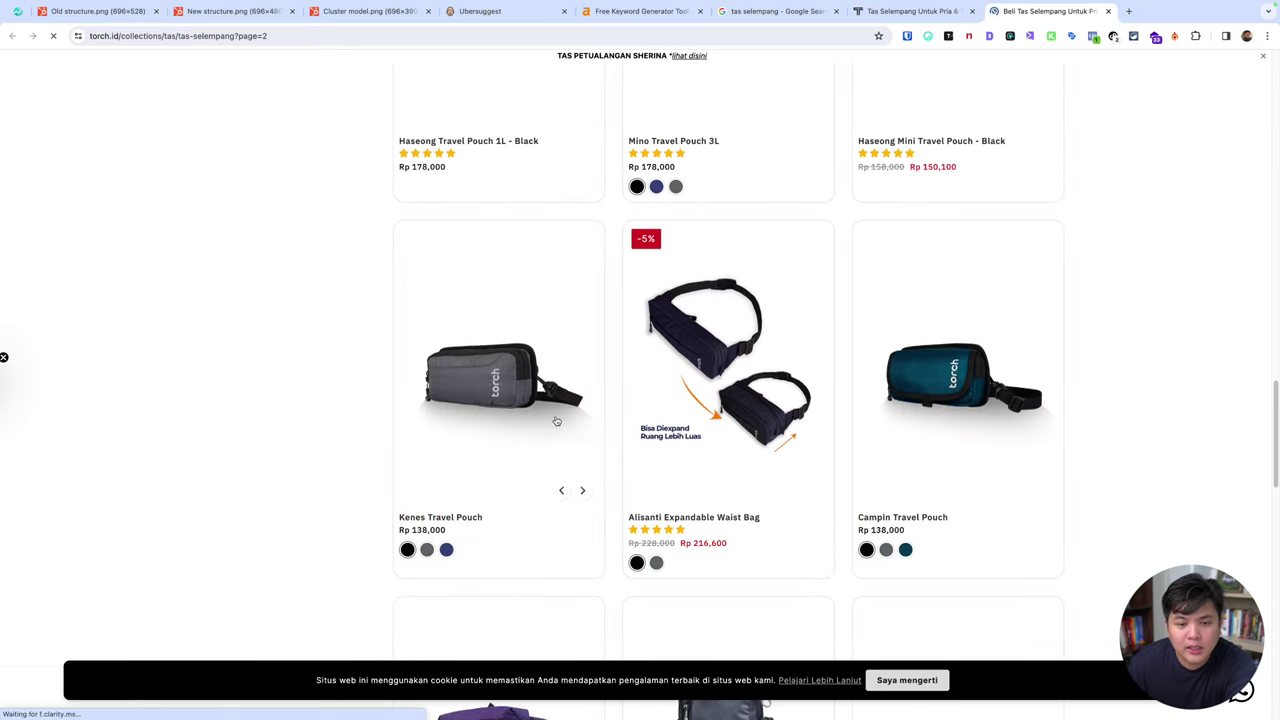
scroll(561, 439, down, 10)
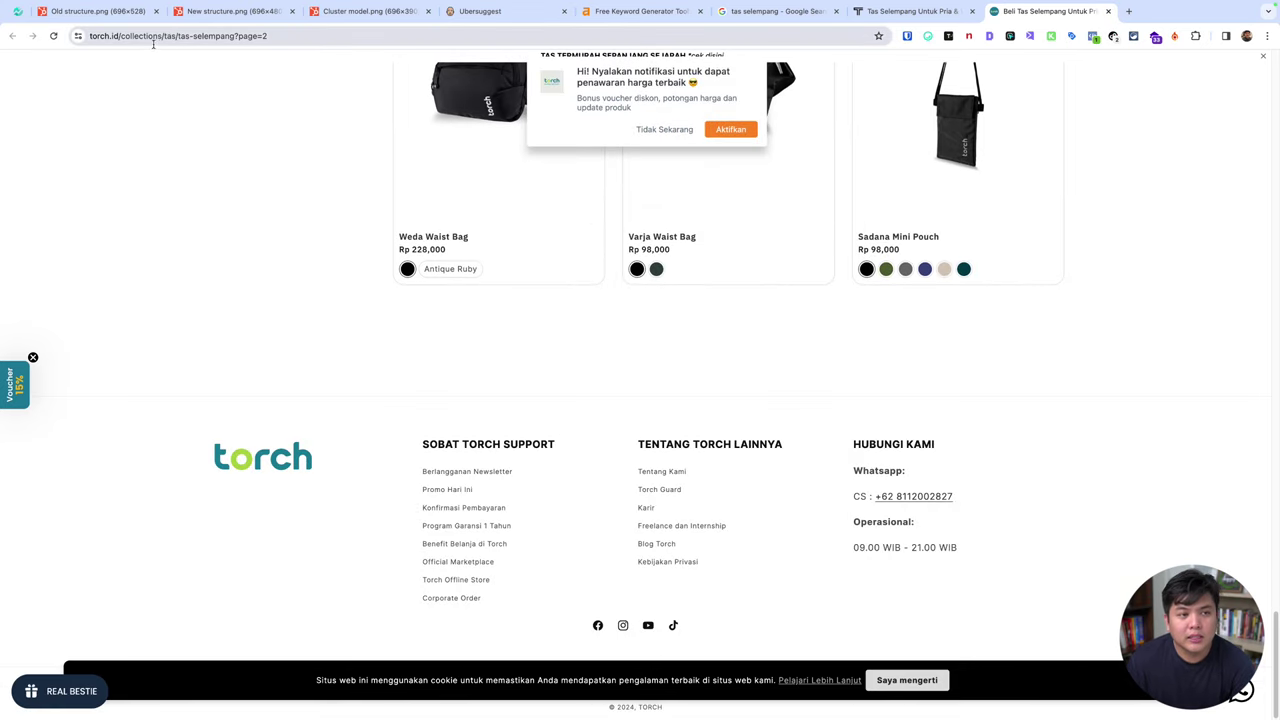
key(alt+Left)
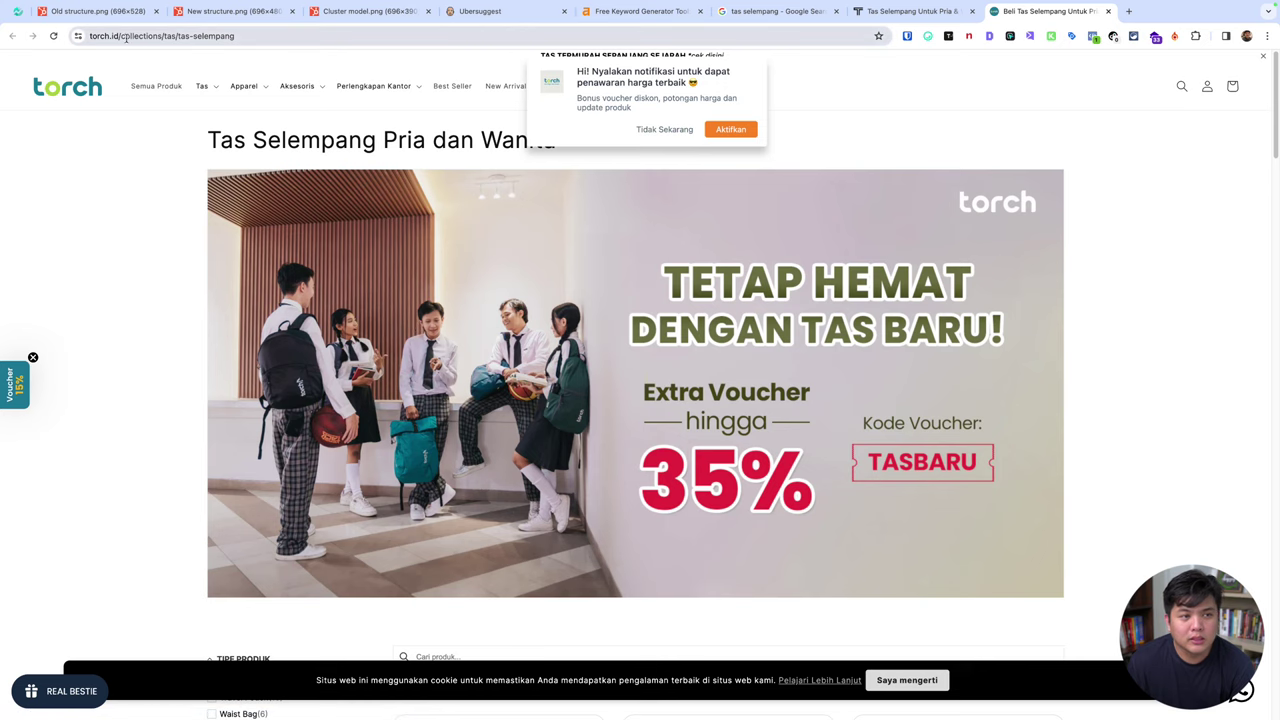
drag(120, 36, 8, 37)
key(ctrl+c)
click(103, 151)
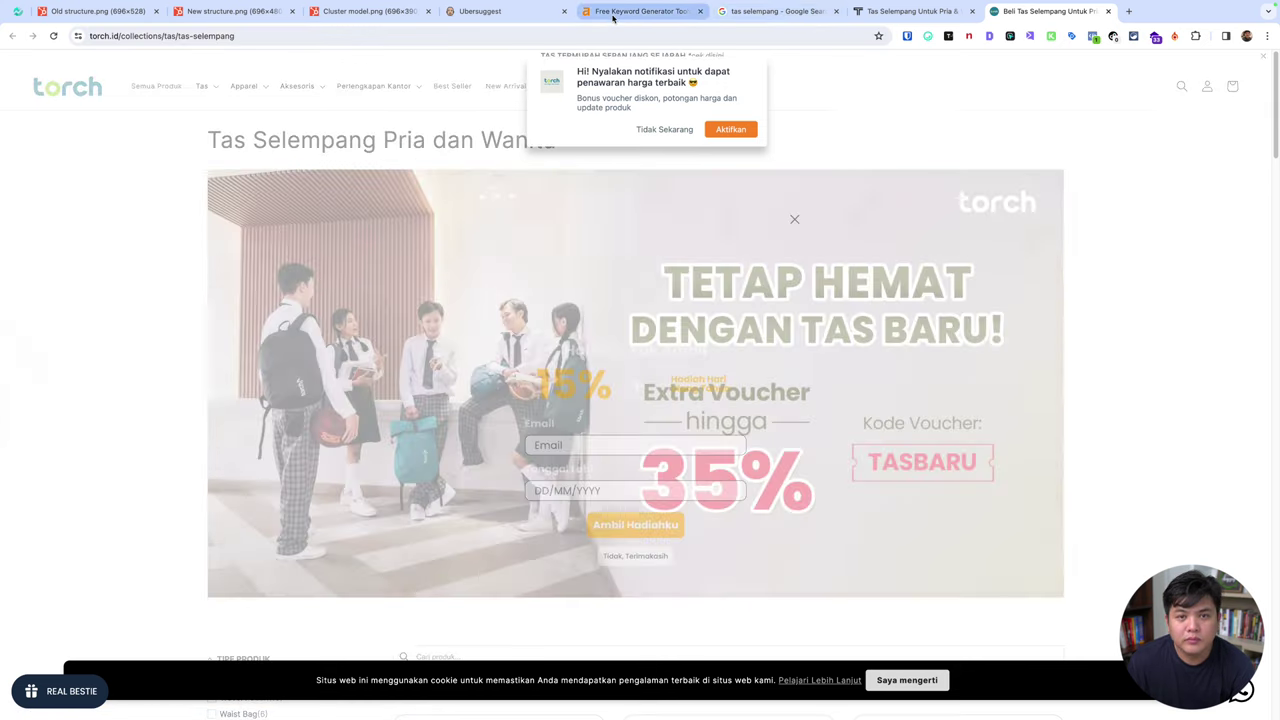
click(484, 12)
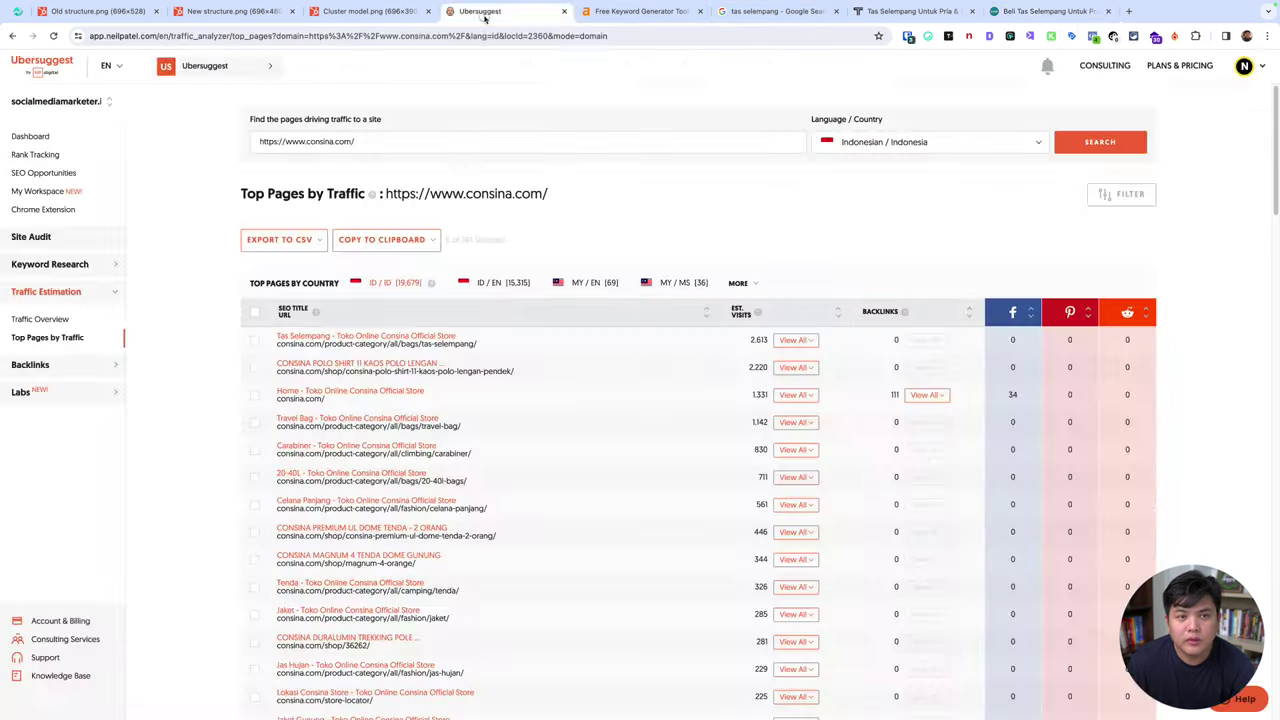
triple_click(471, 147)
key(ctrl+v)
click(1069, 150)
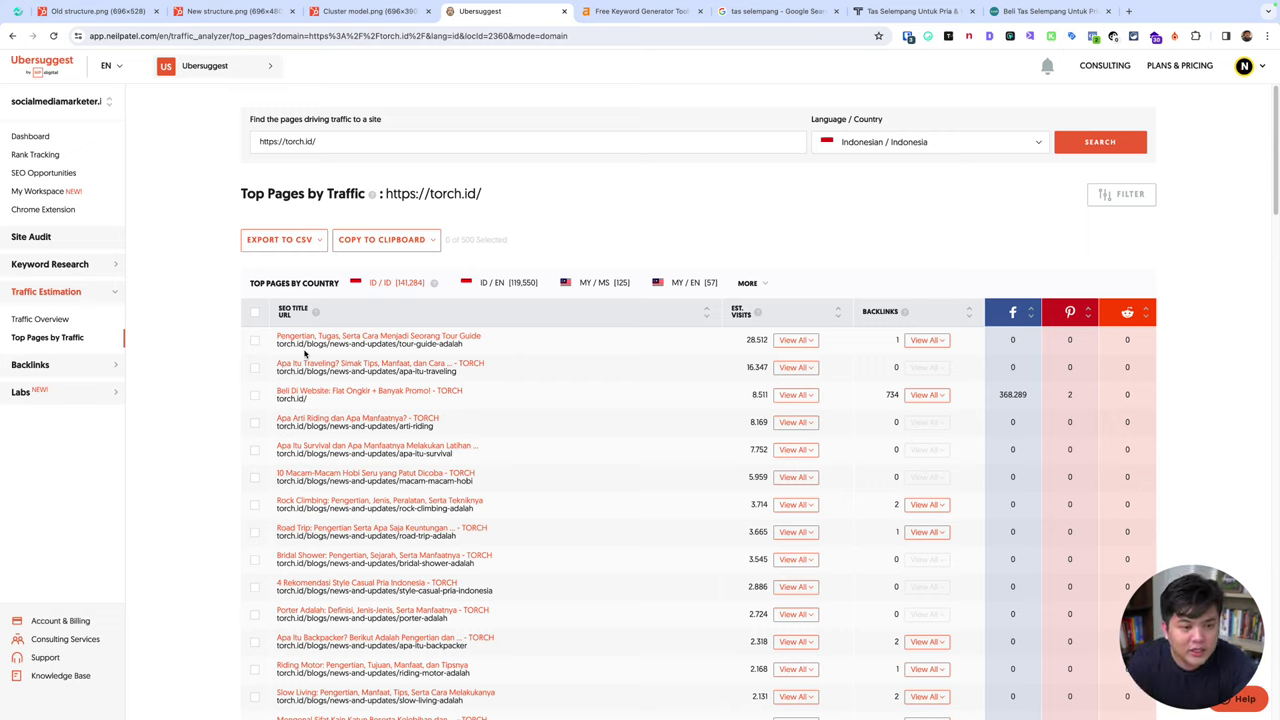
Examine the blog addresses of Torch's tour-guide-adalah, apa-itu-traveling and arti-riding pages, and the estimated visits of the tour guide page.
drag(308, 347, 463, 348)
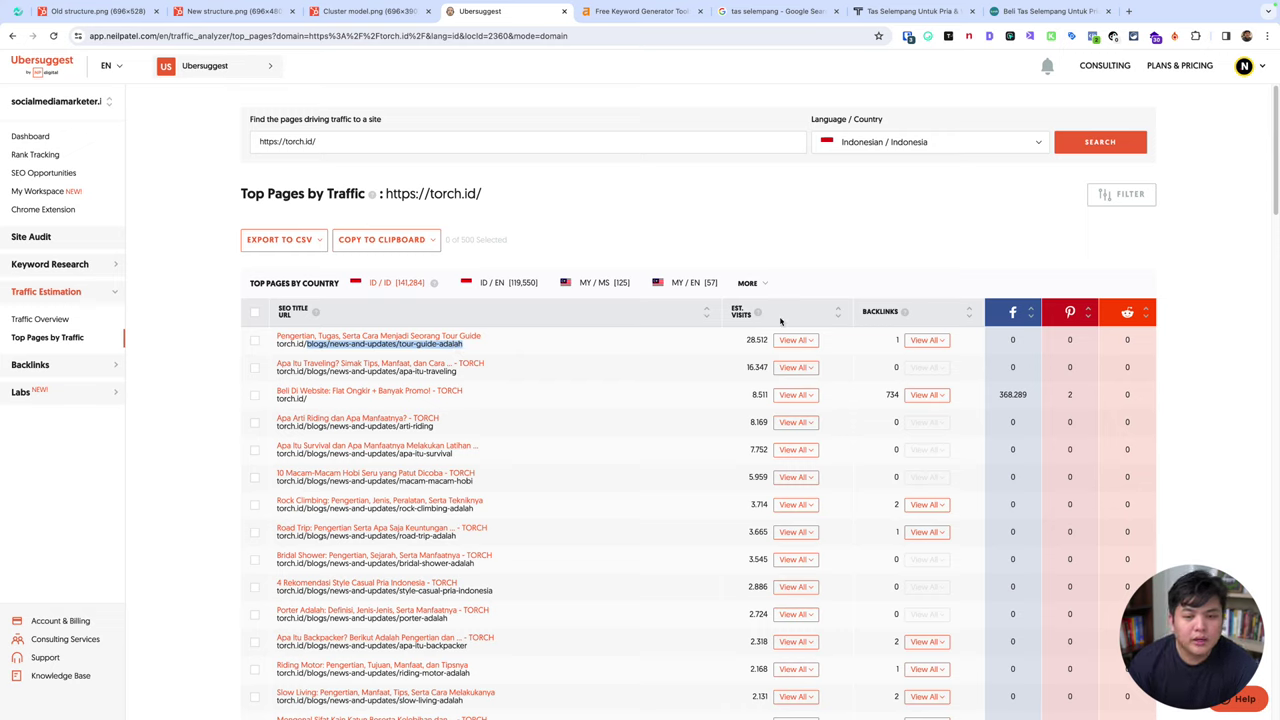
drag(747, 341, 768, 343)
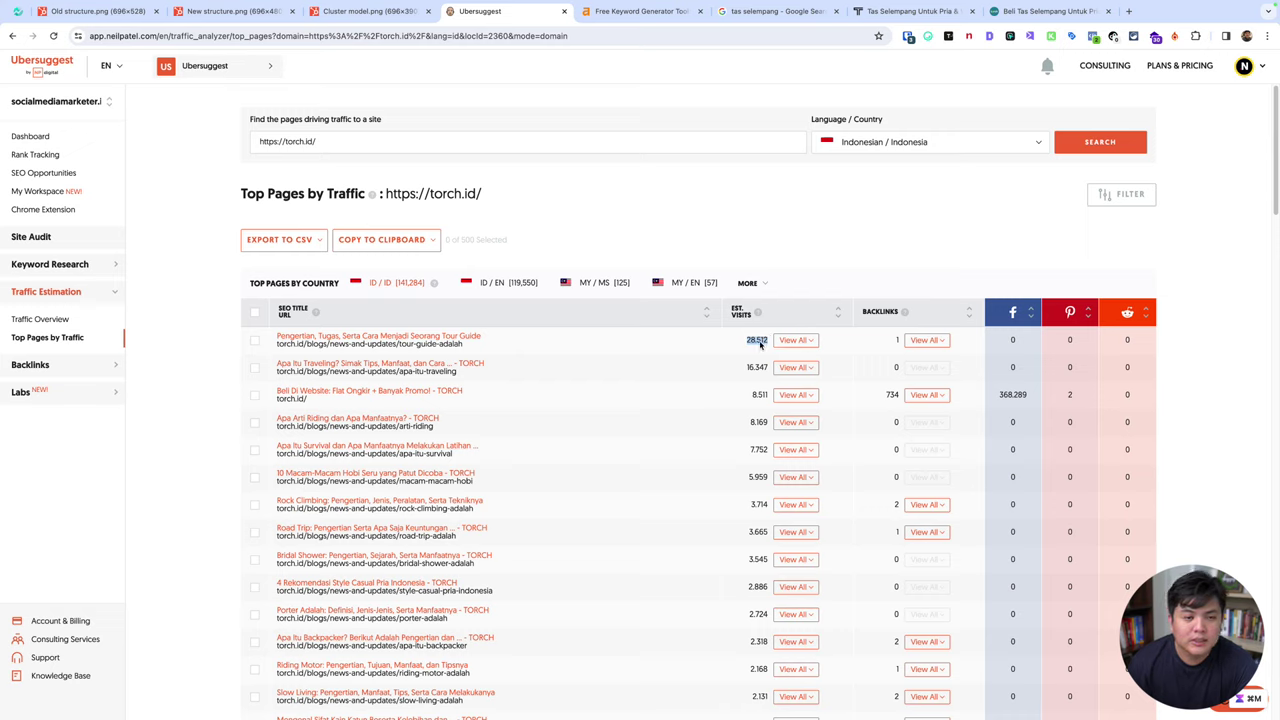
click(763, 344)
drag(331, 348, 463, 347)
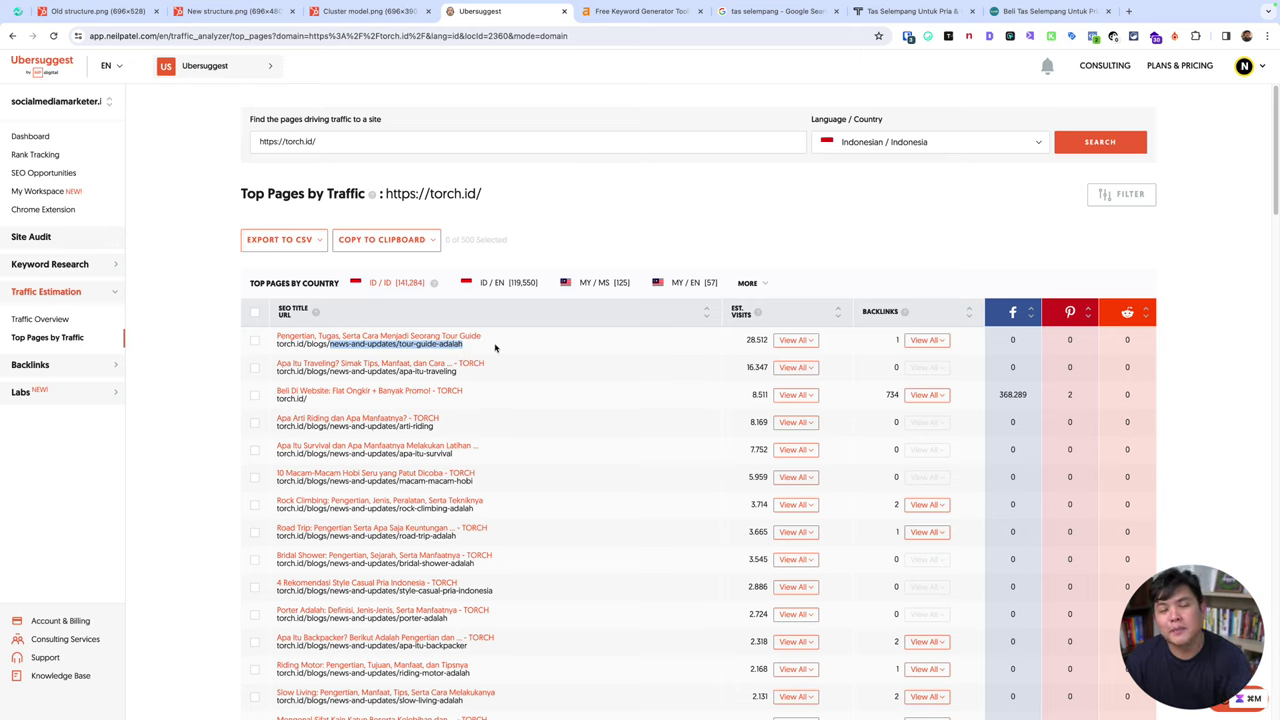
click(460, 350)
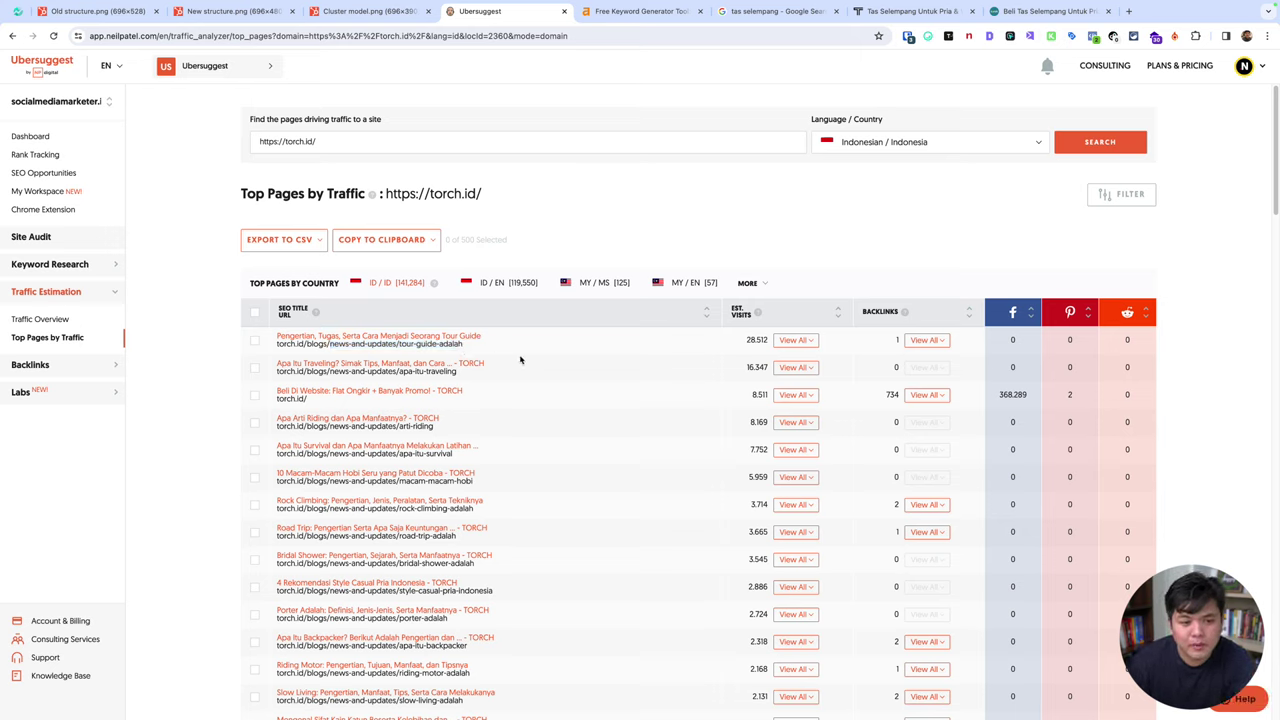
drag(306, 372, 460, 375)
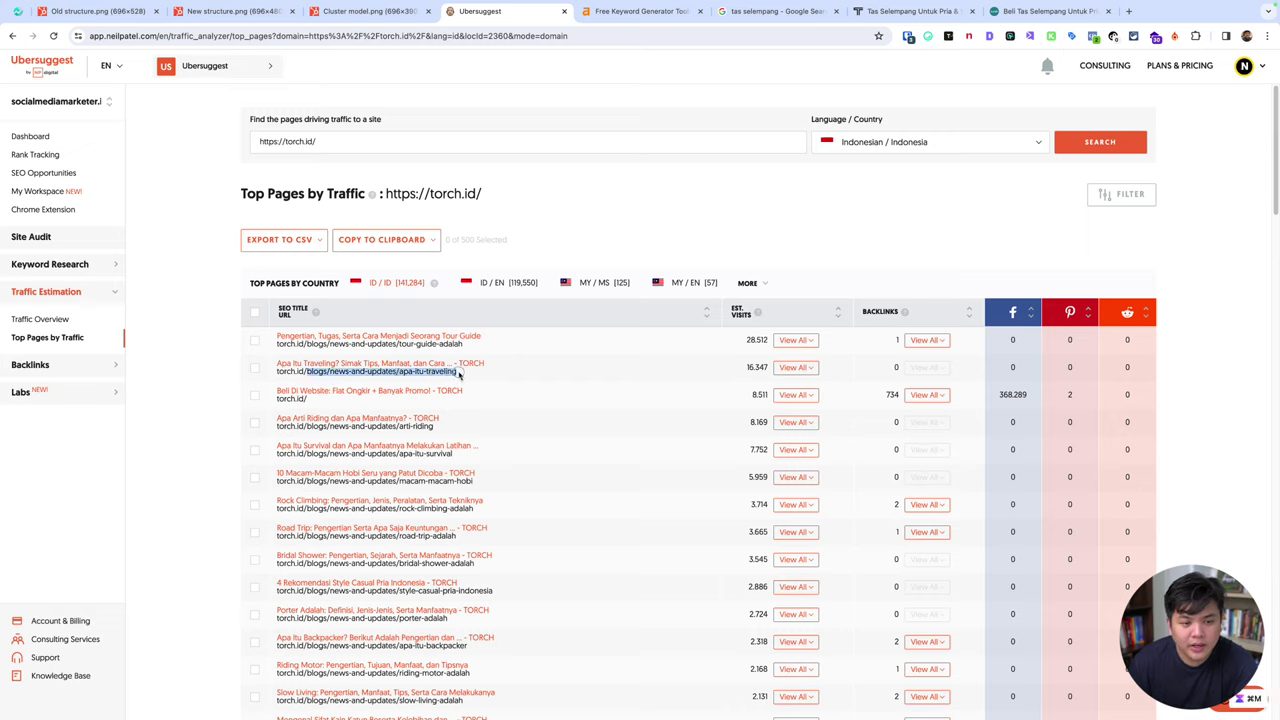
click(450, 376)
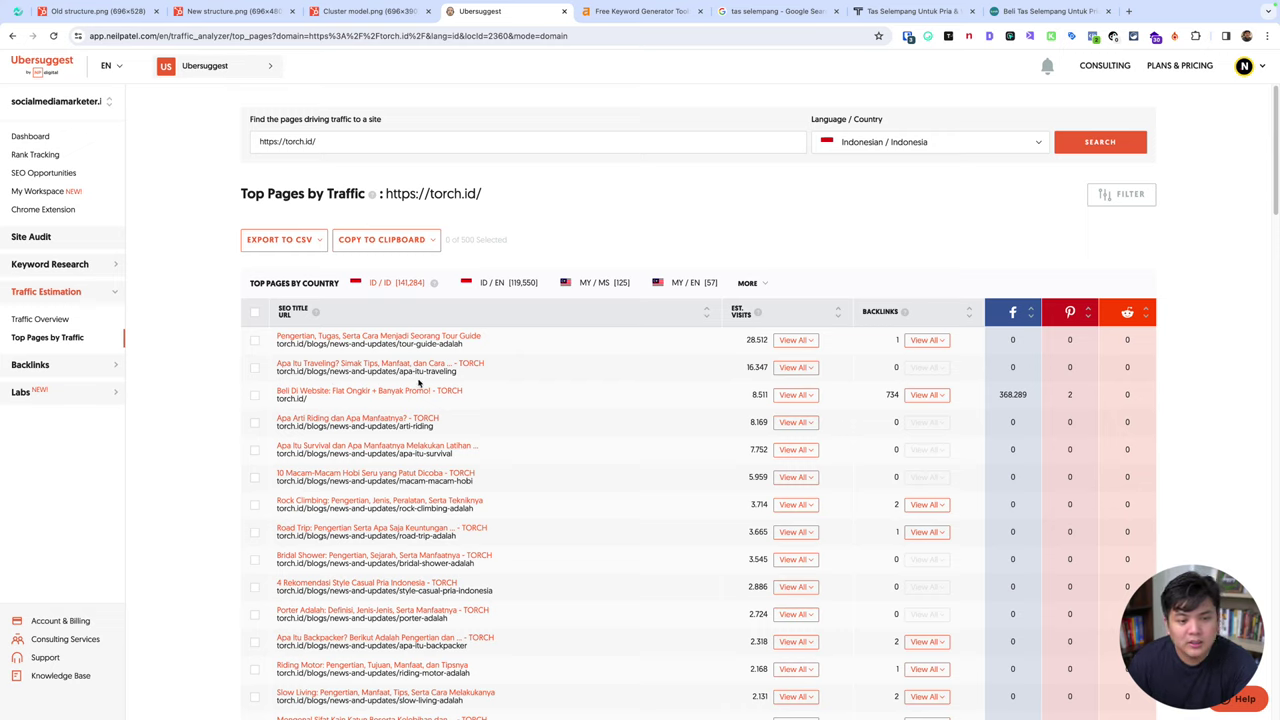
double_click(339, 427)
drag(369, 430, 400, 436)
drag(308, 429, 440, 429)
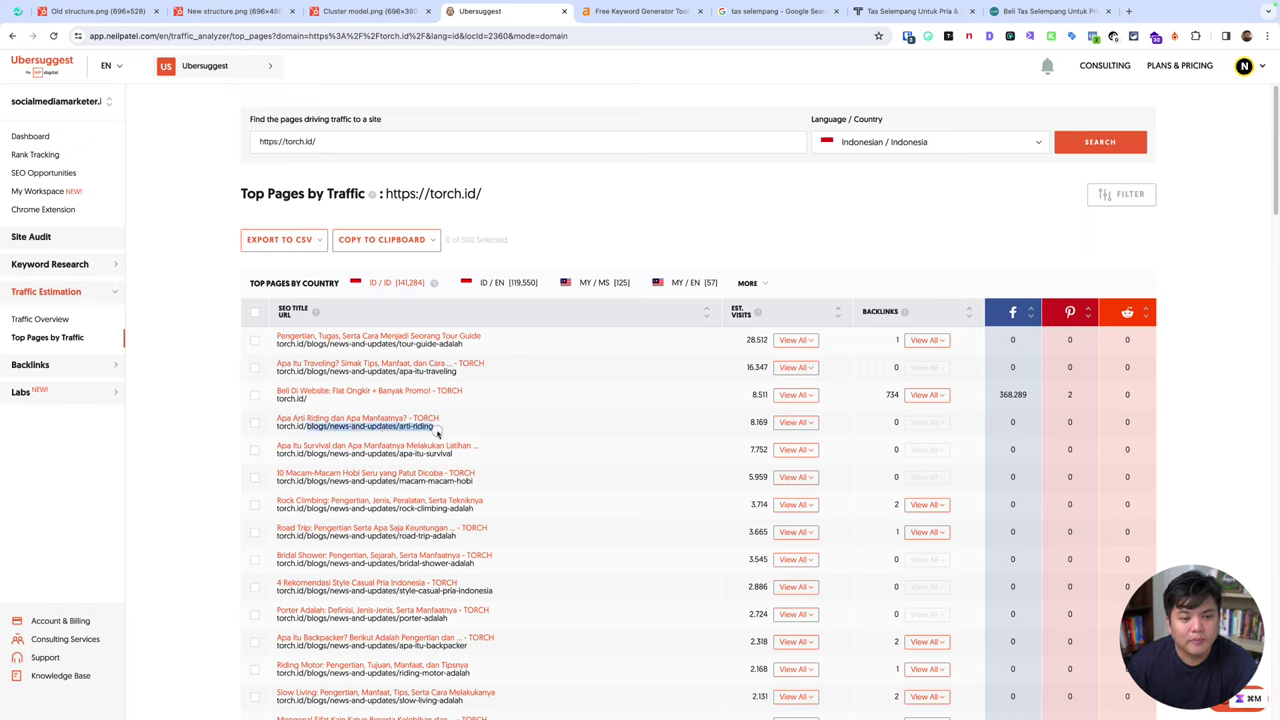
click(423, 432)
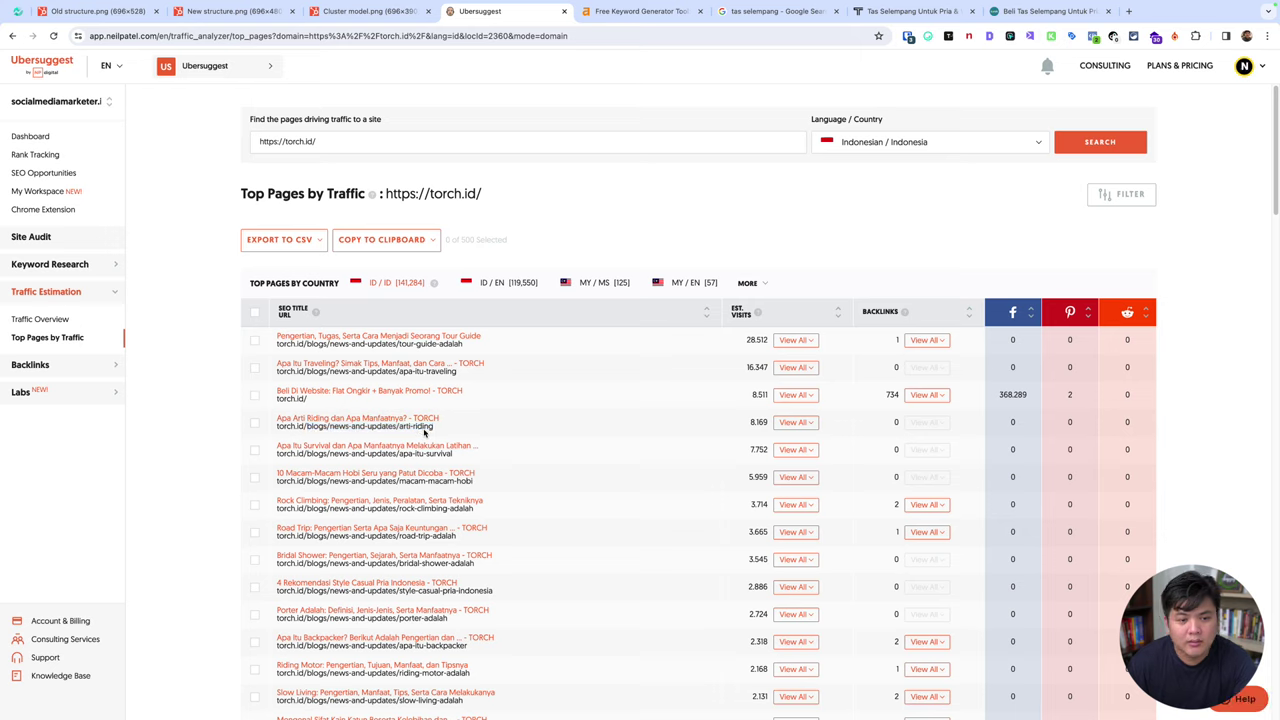
Open Torch's tour guide article from the top pages list and read its introduction and first sections.
click(463, 341)
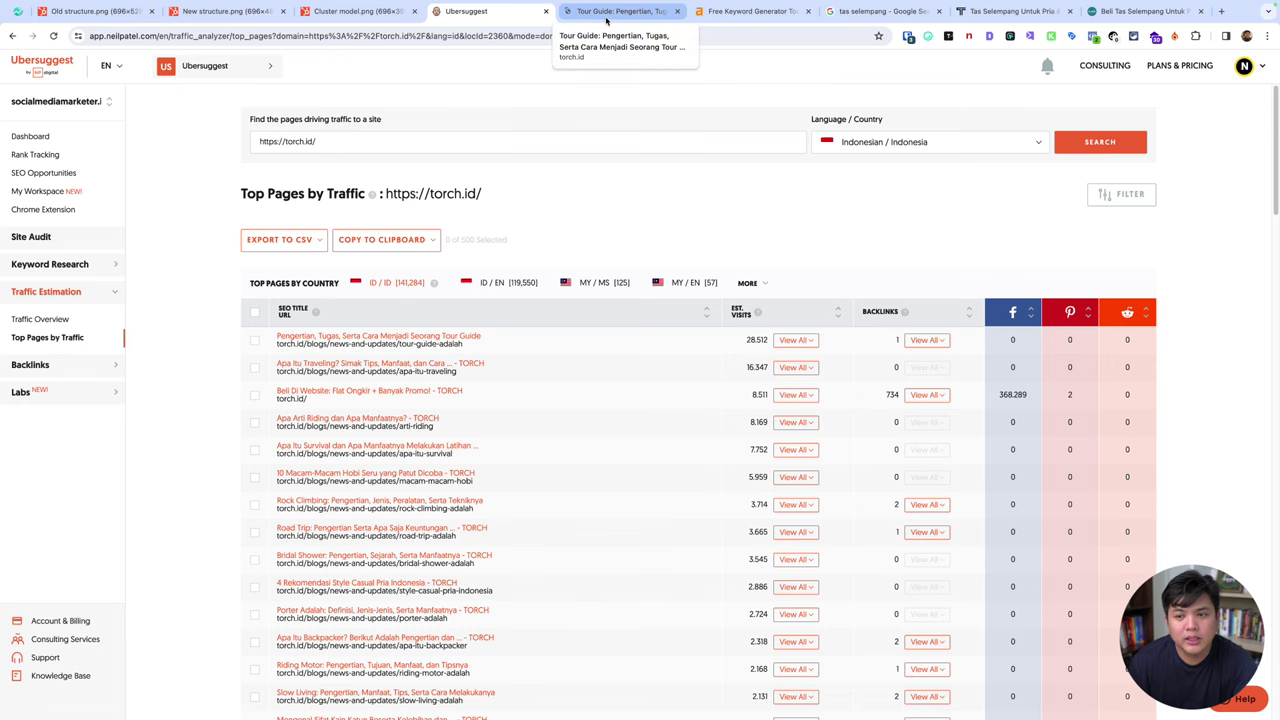
click(606, 12)
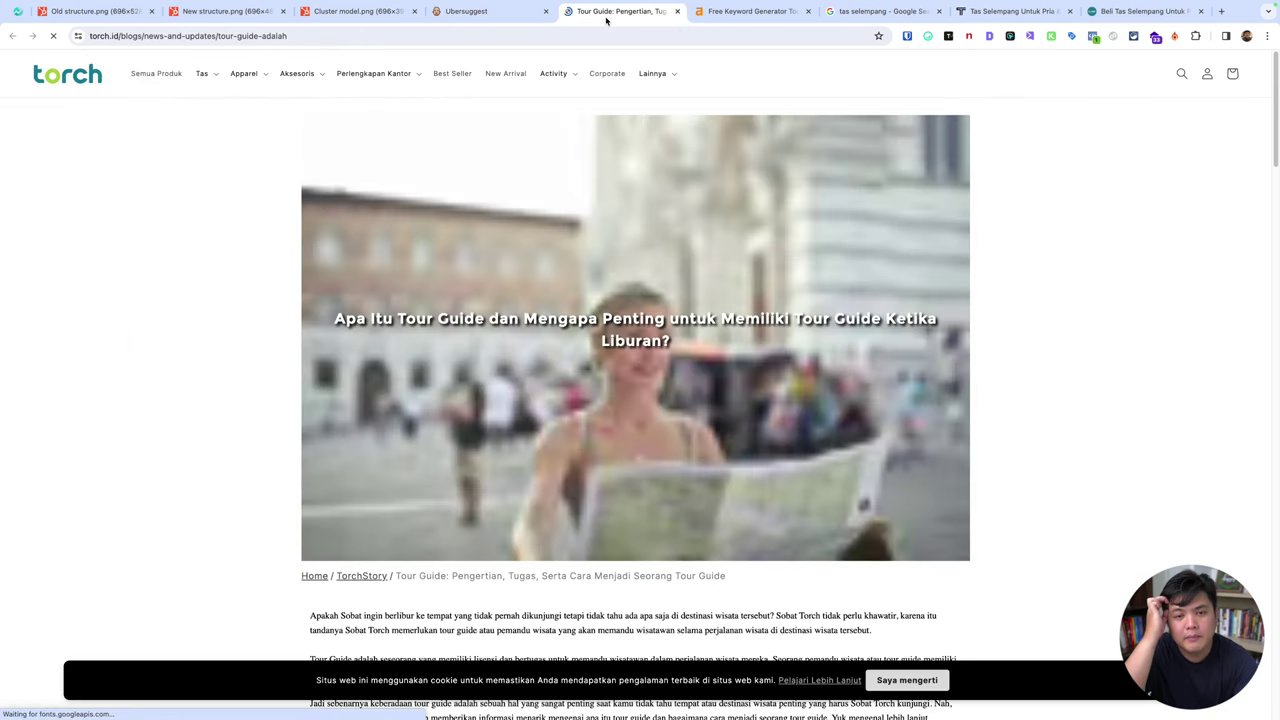
scroll(579, 339, down, 3)
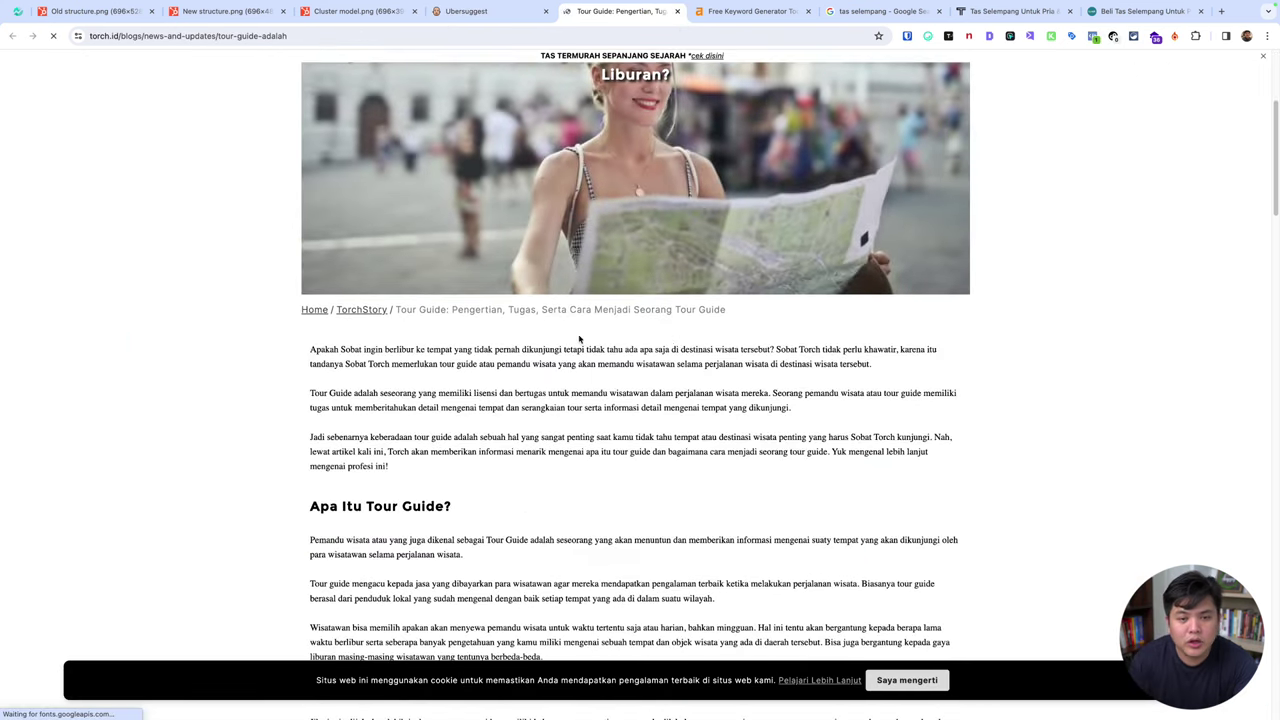
drag(314, 349, 428, 393)
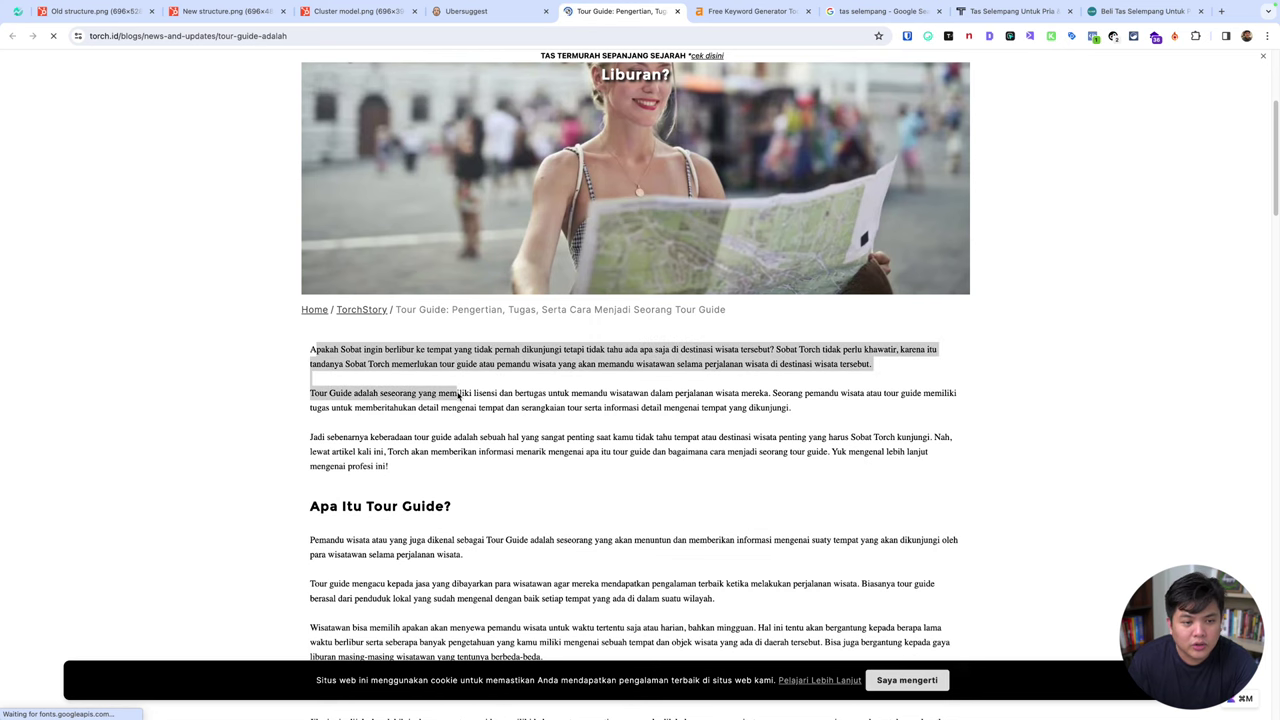
click(428, 393)
scroll(675, 418, down, 2)
scroll(675, 418, down, 2)
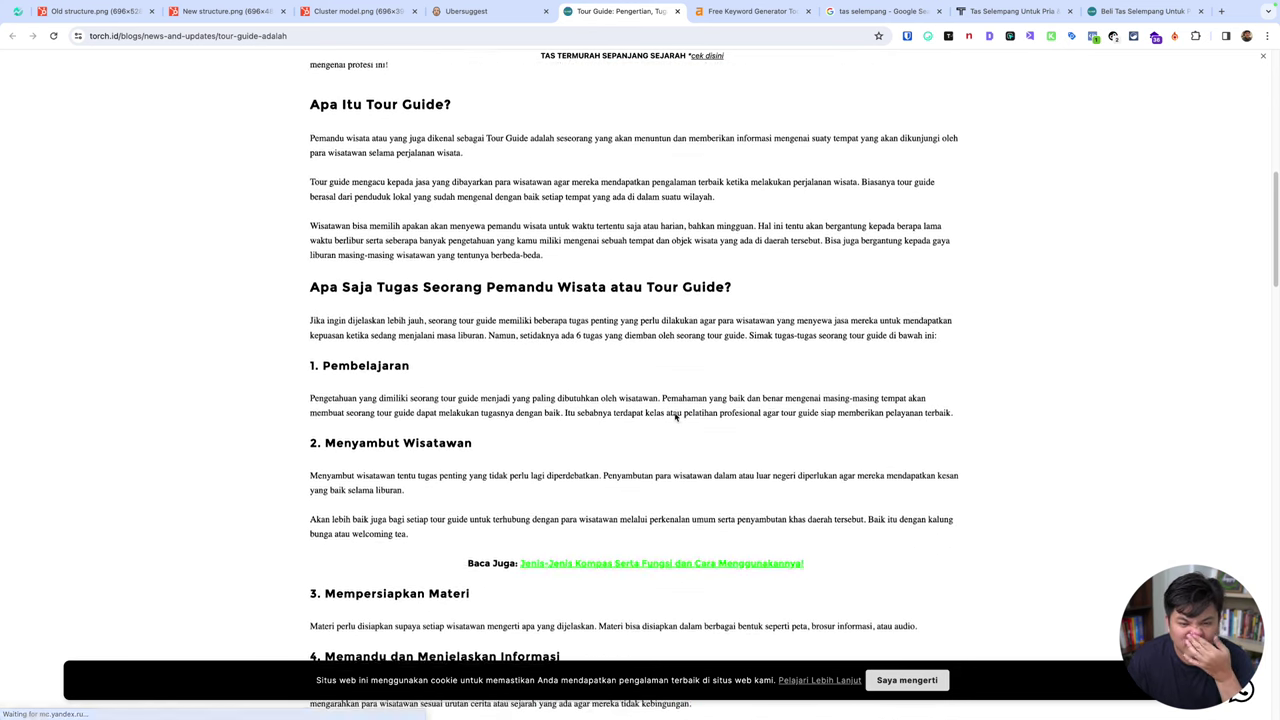
Check the article's title, description, word count and heading counts in the Detailed SEO extension overview.
click(990, 37)
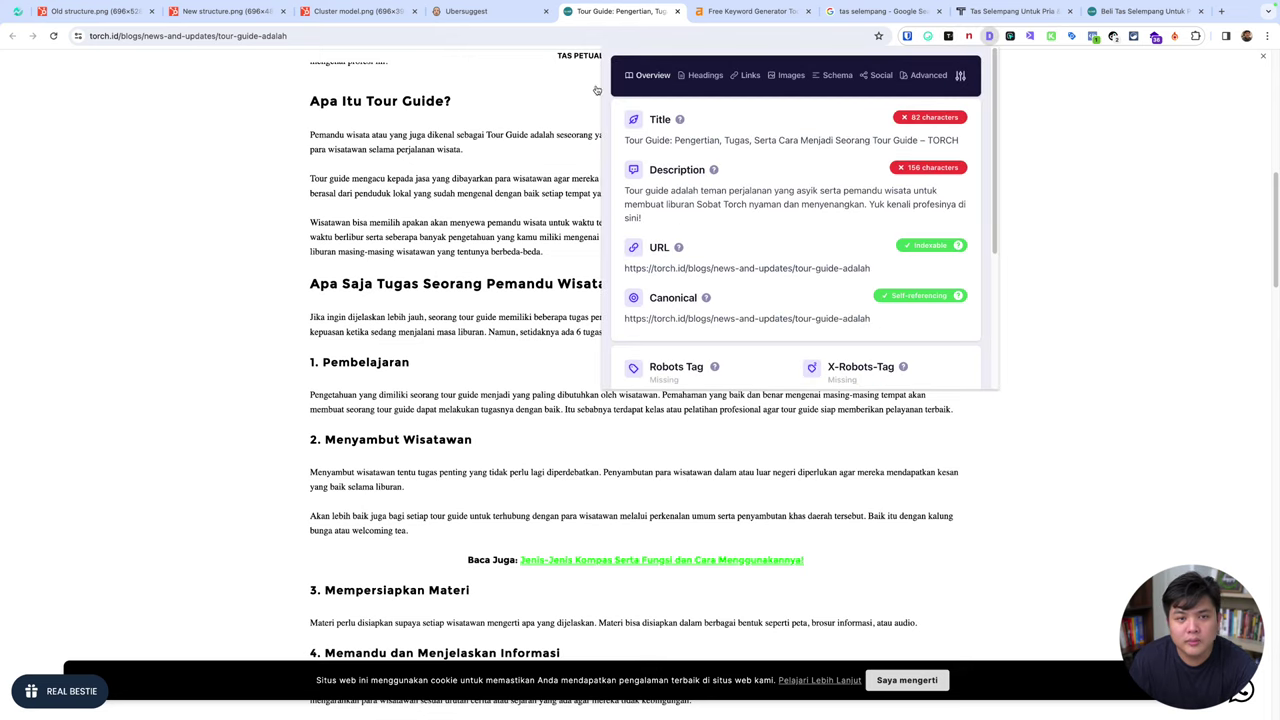
scroll(930, 220, down, 3)
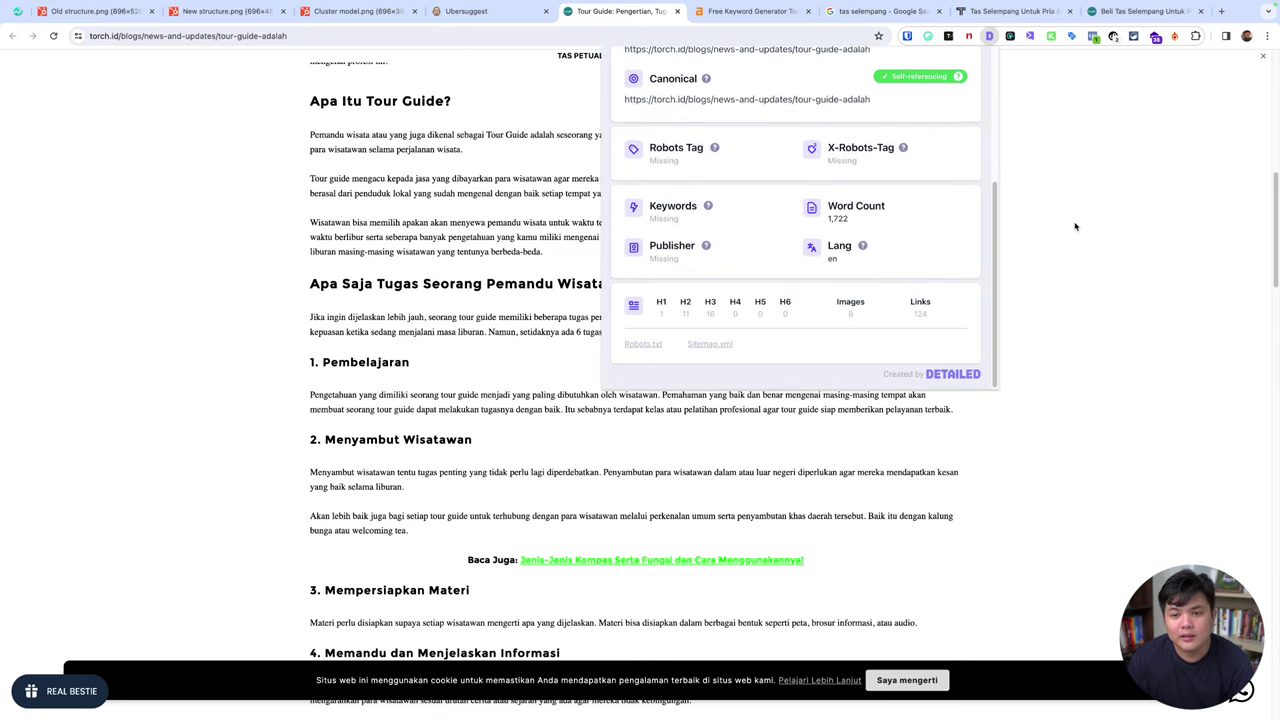
Search Google for "detailed chrome" in a new tab.
key(ctrl+t)
text(detailed)
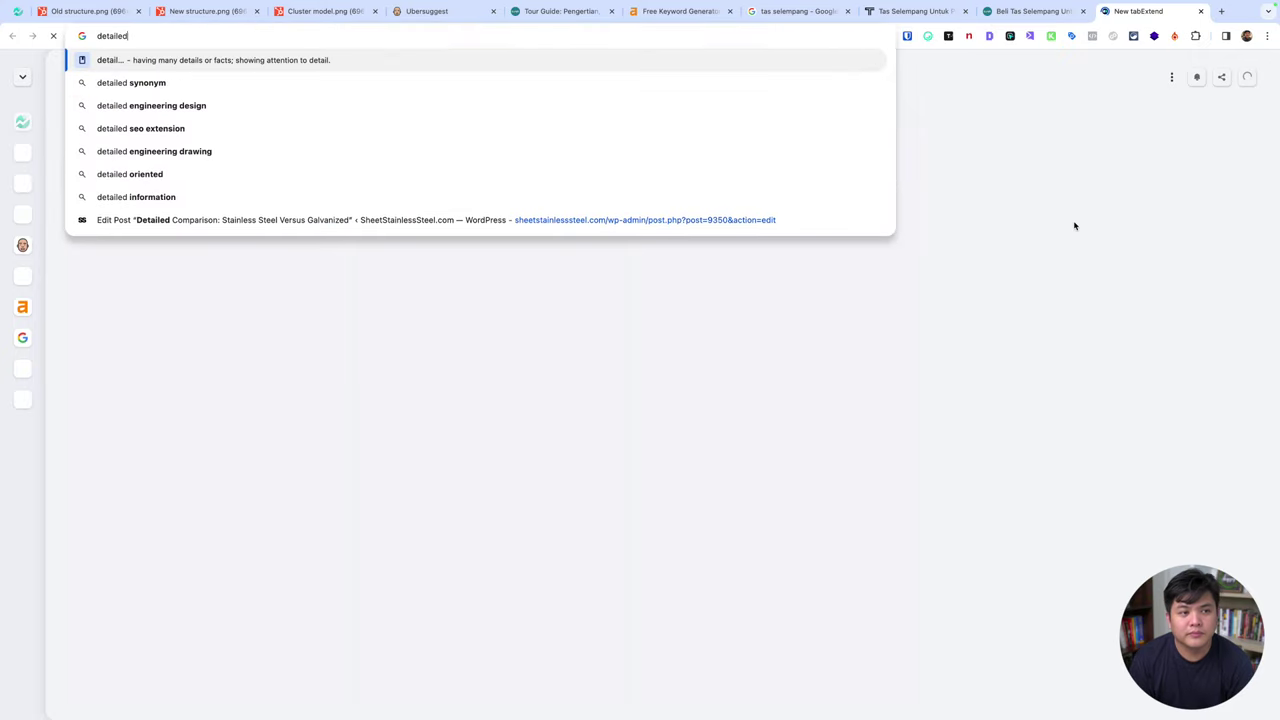
text( chrome)
key(Return)
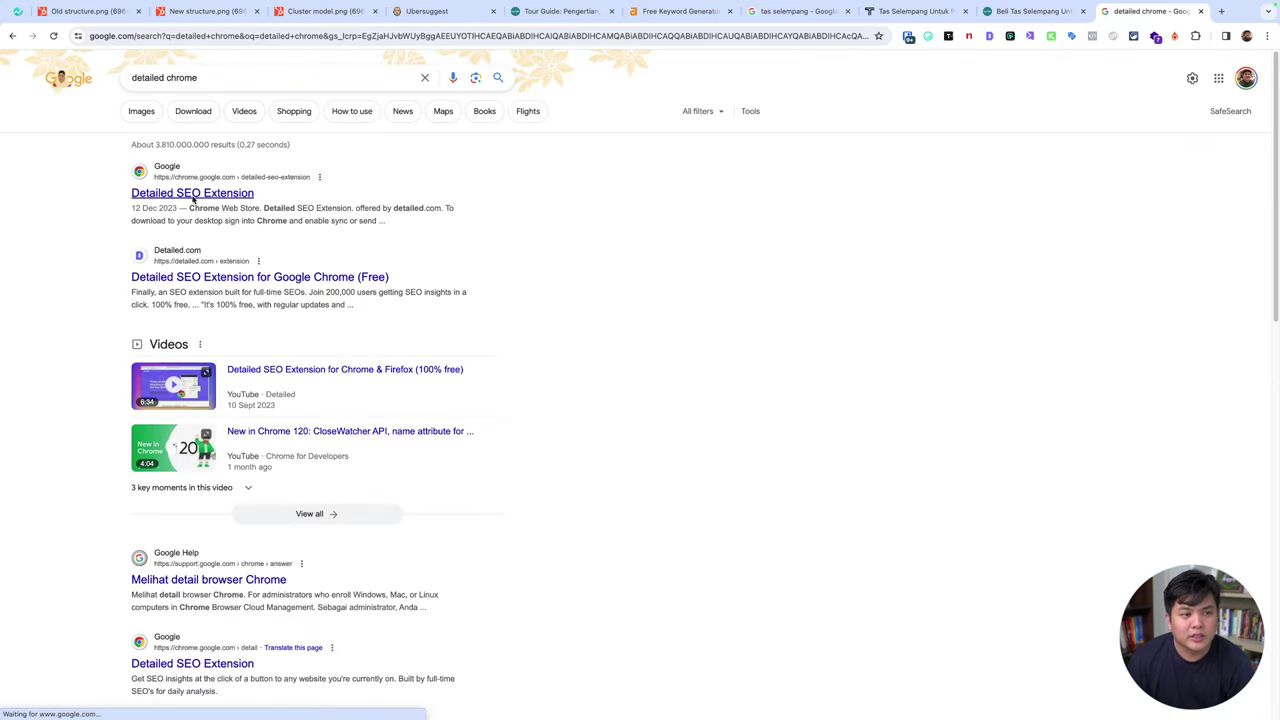
Open the Detailed SEO Extension page in the Chrome Web Store from the search results and close the two Tas Selempang page tabs.
click(195, 199)
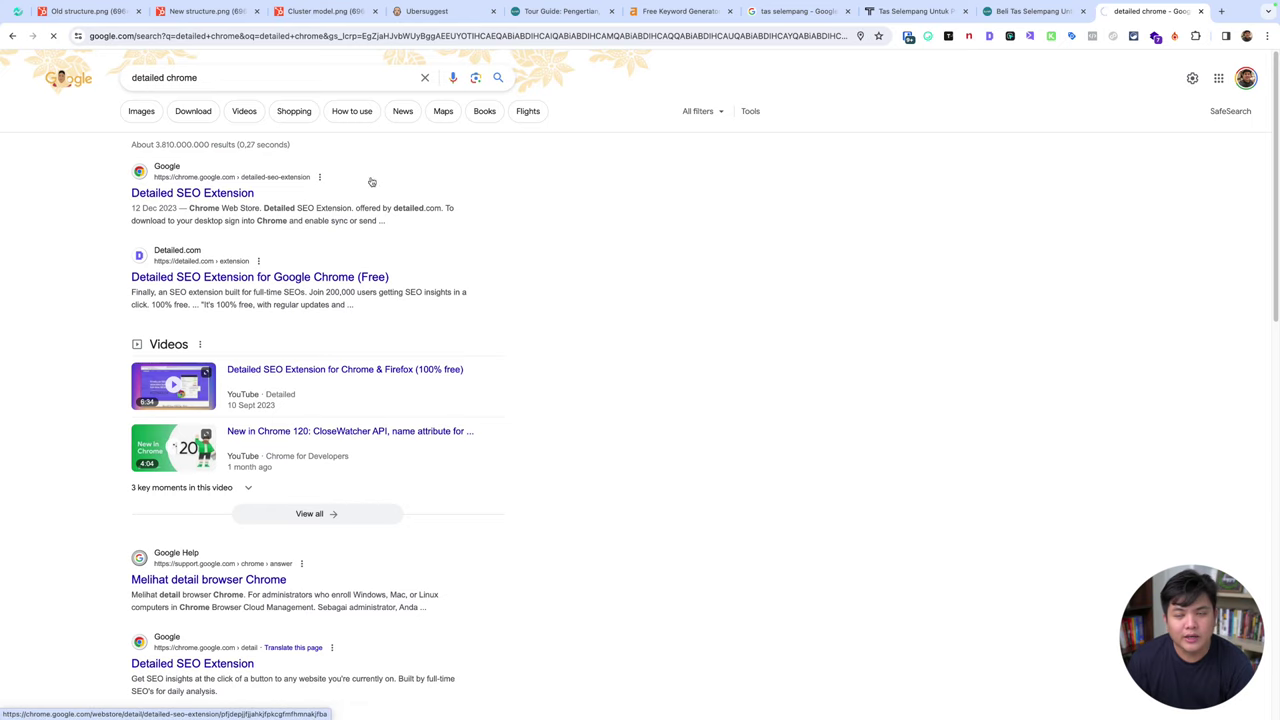
click(917, 11)
click(965, 11)
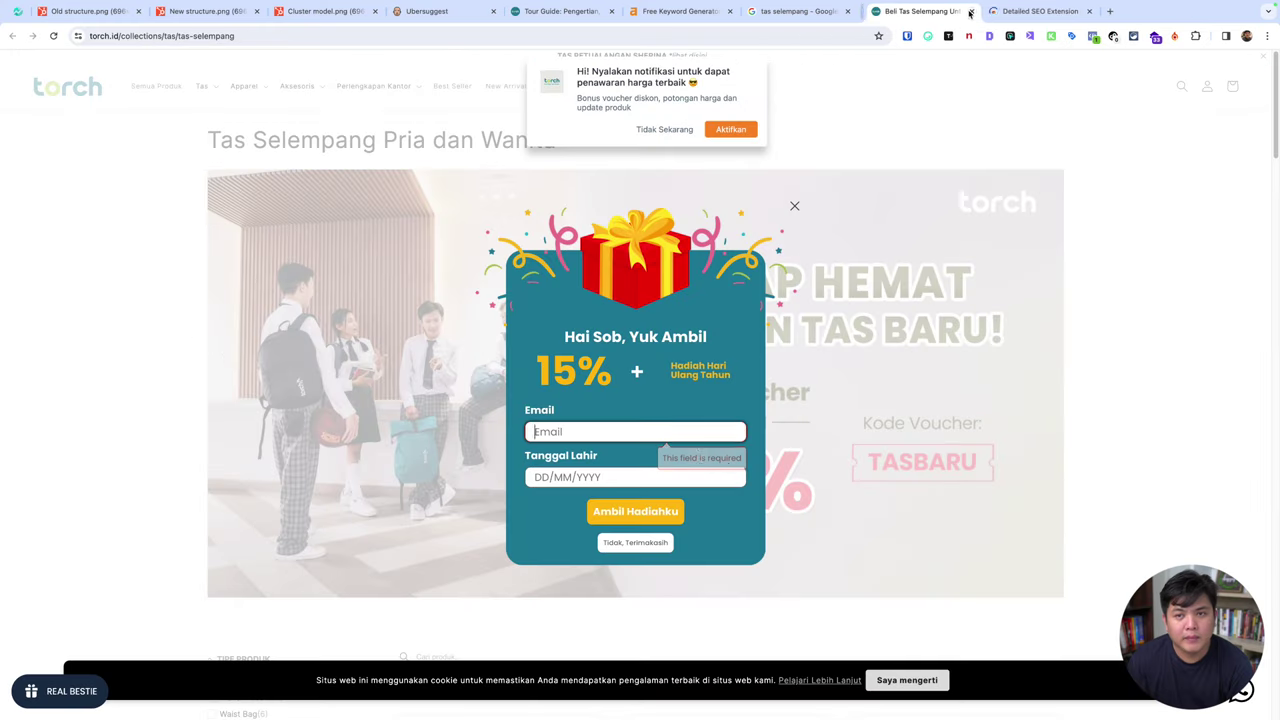
click(560, 11)
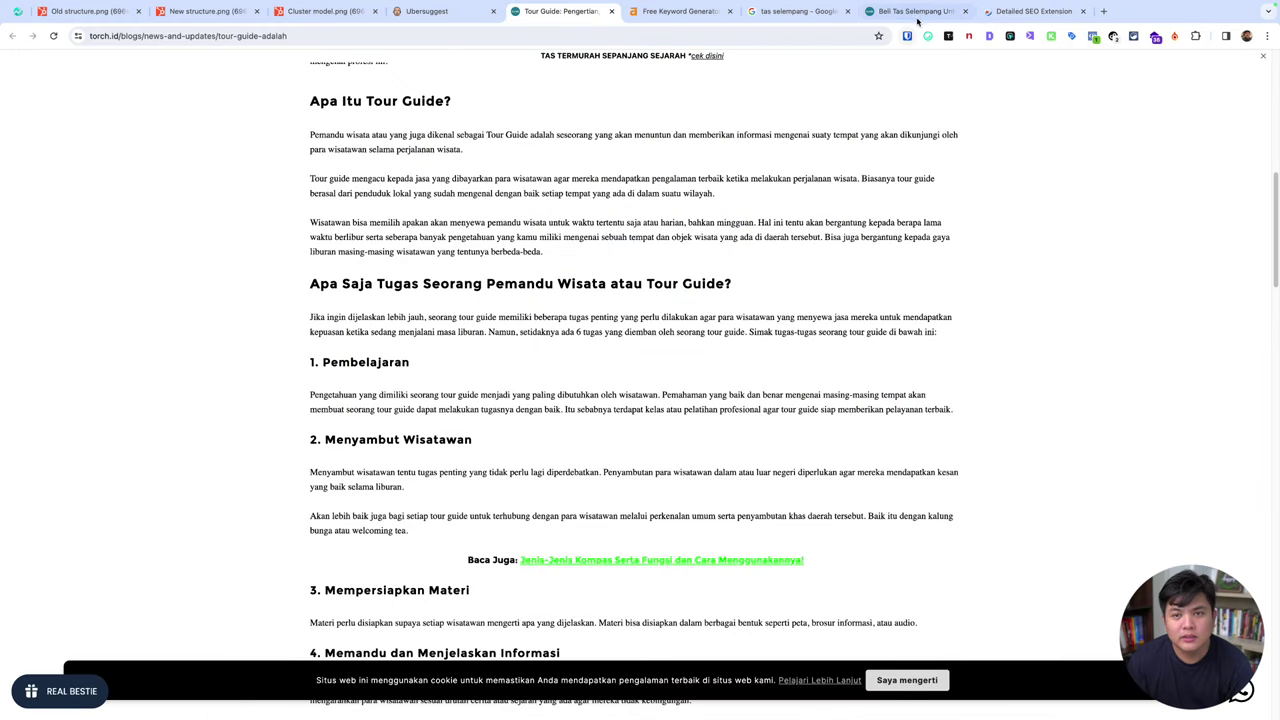
click(967, 11)
click(925, 11)
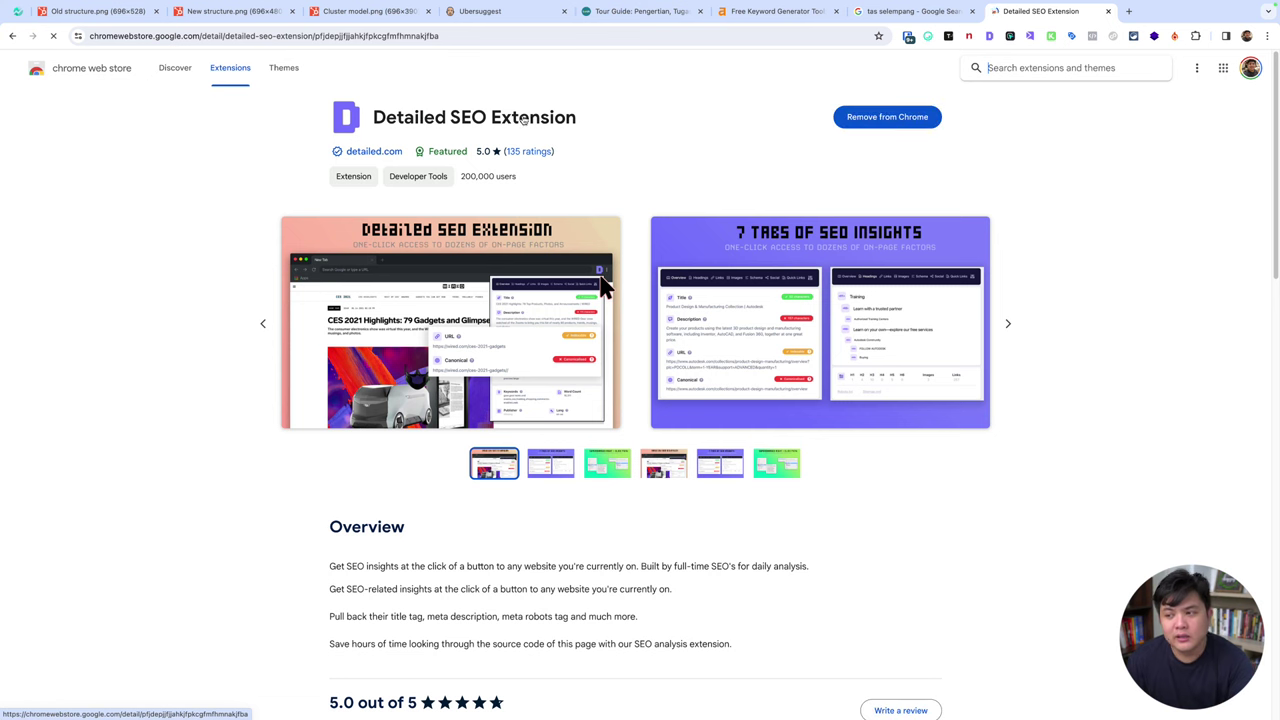
Return to Torch's tour guide article, go back to its introduction and accept the cookie notice.
click(650, 11)
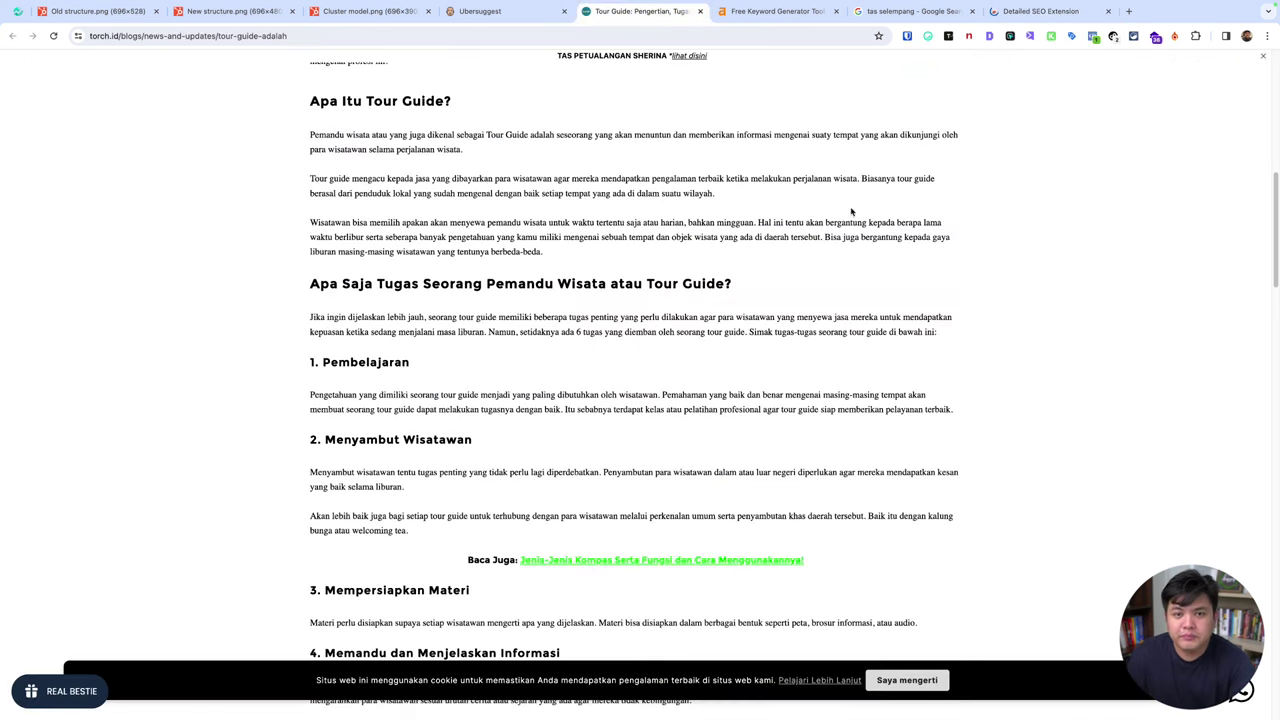
scroll(858, 213, up, 5)
click(929, 672)
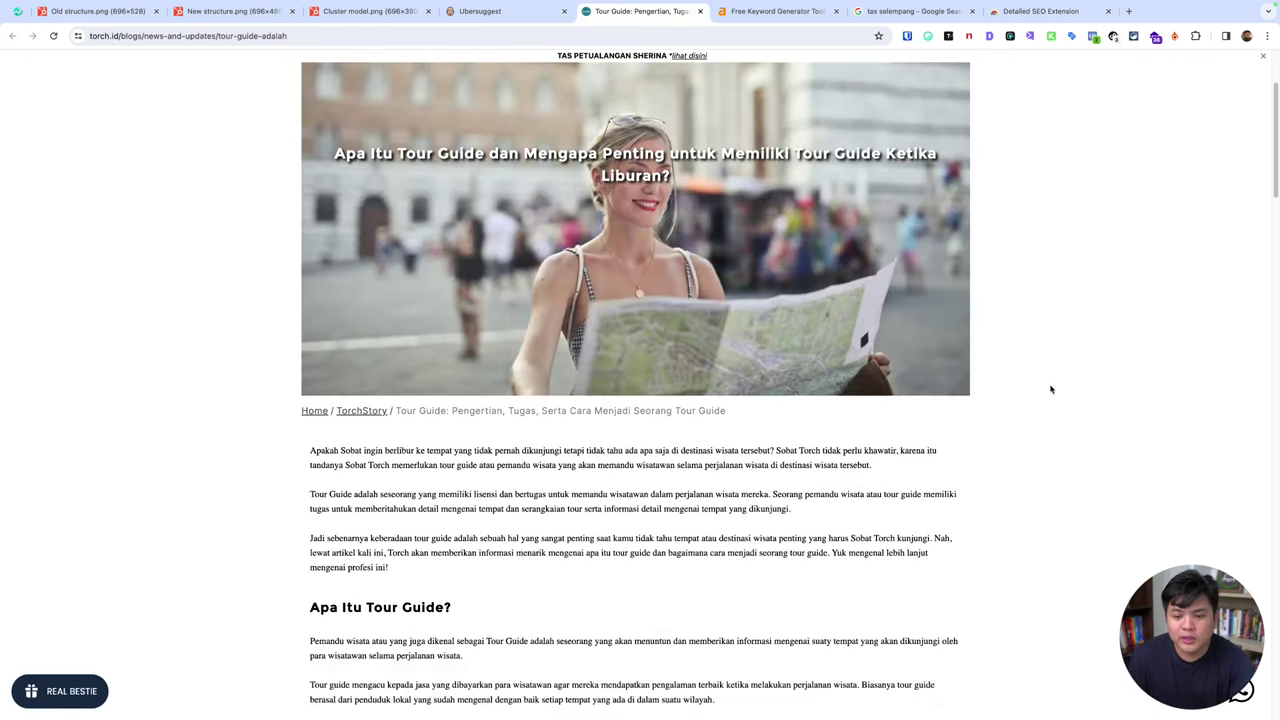
Check the article's title and meta description, with their character lengths, in the Detailed SEO extension overview.
click(989, 36)
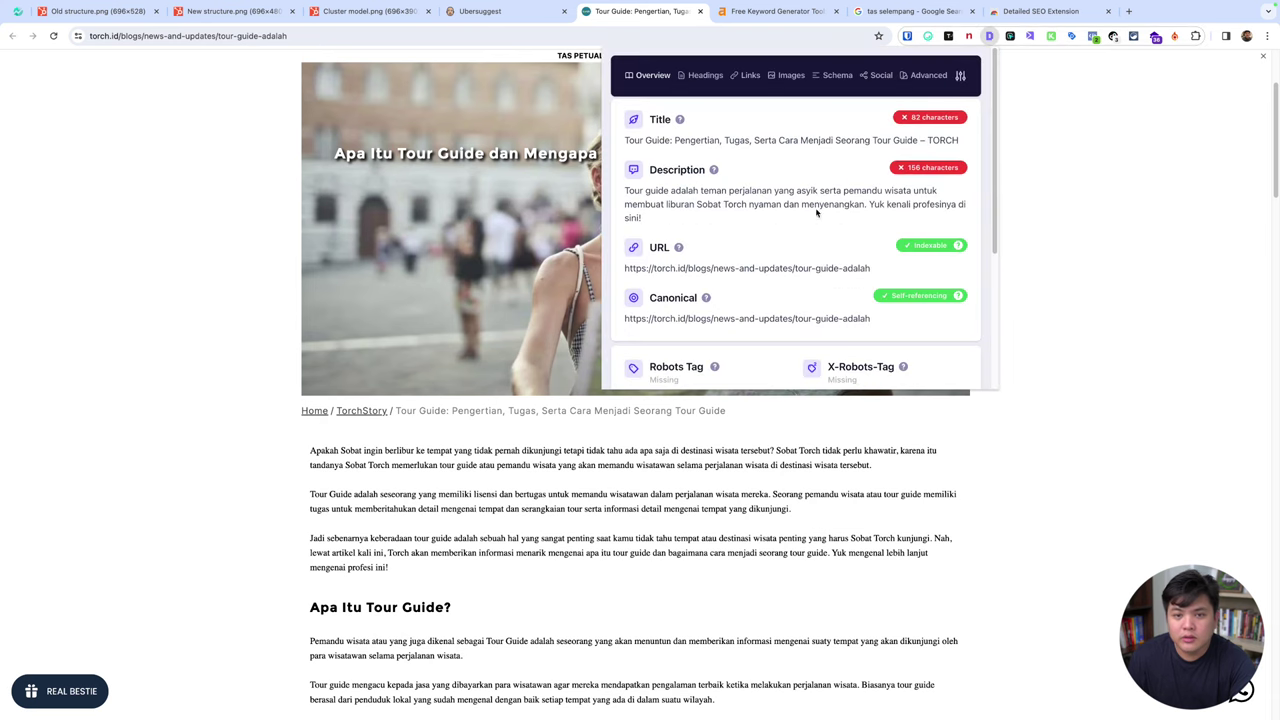
drag(630, 140, 953, 140)
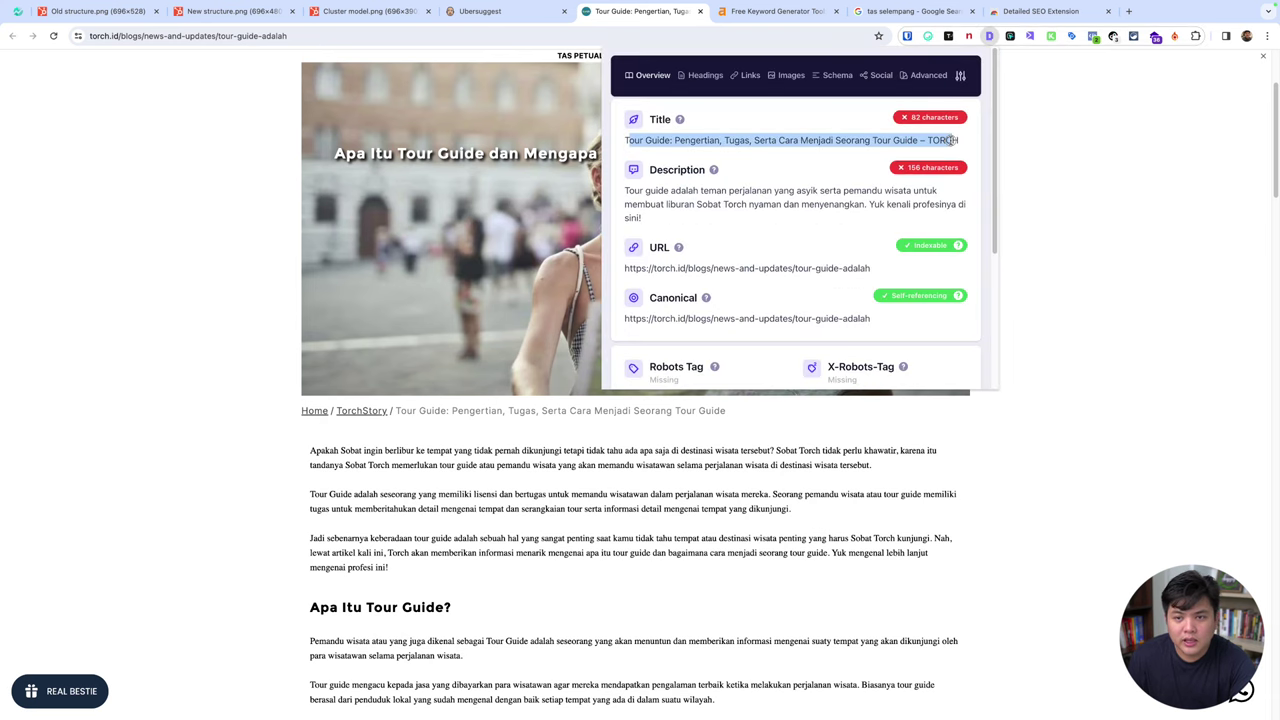
drag(628, 188, 655, 220)
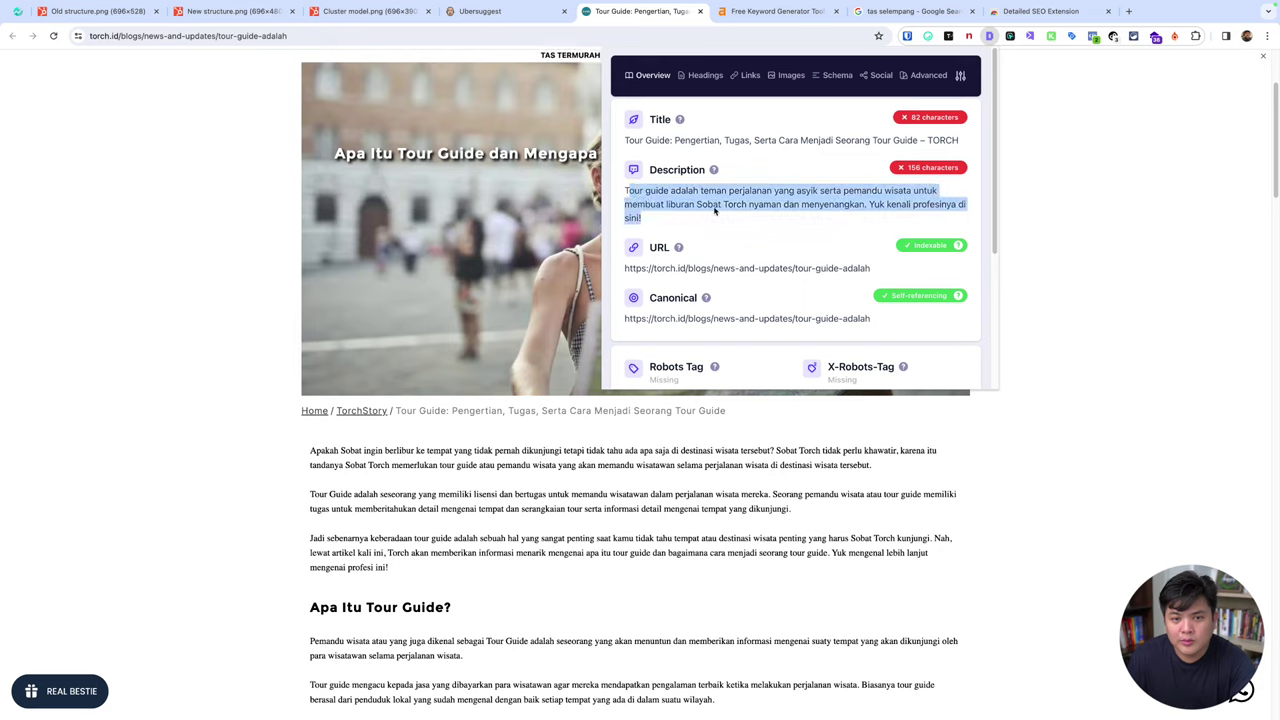
click(932, 170)
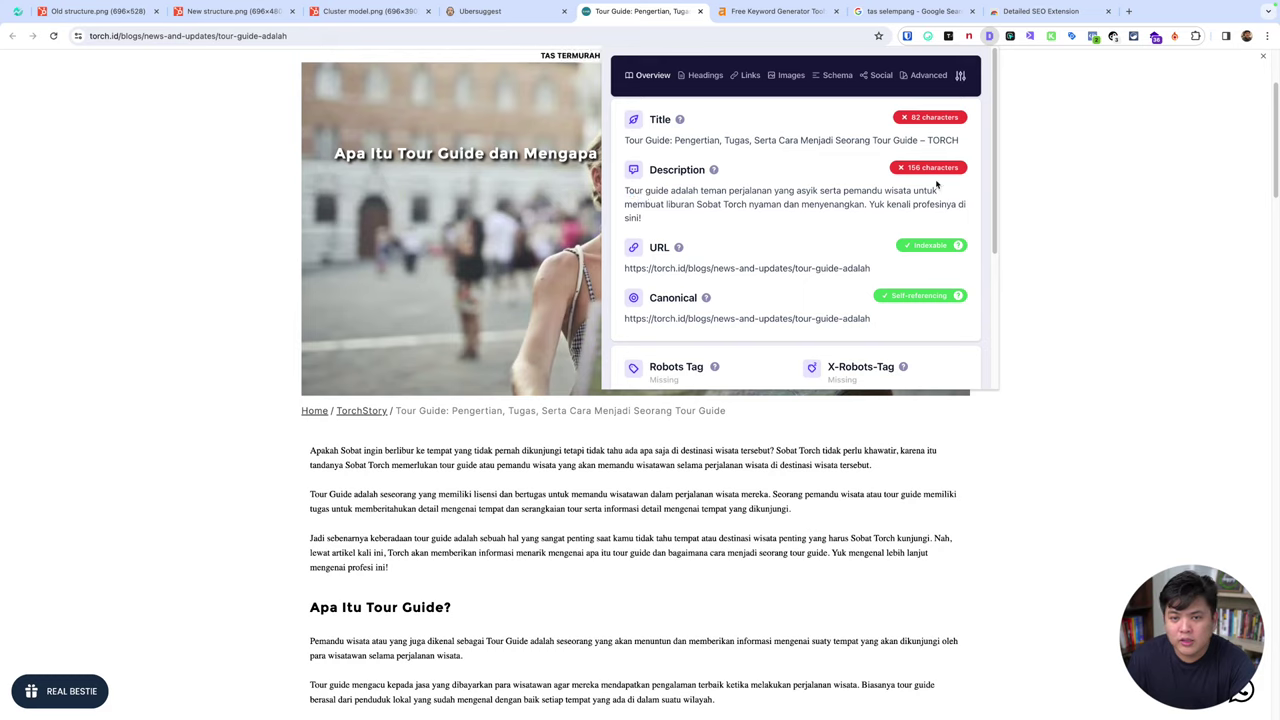
Check the article's word count and its image and link counts in the extension overview.
scroll(794, 263, down, 5)
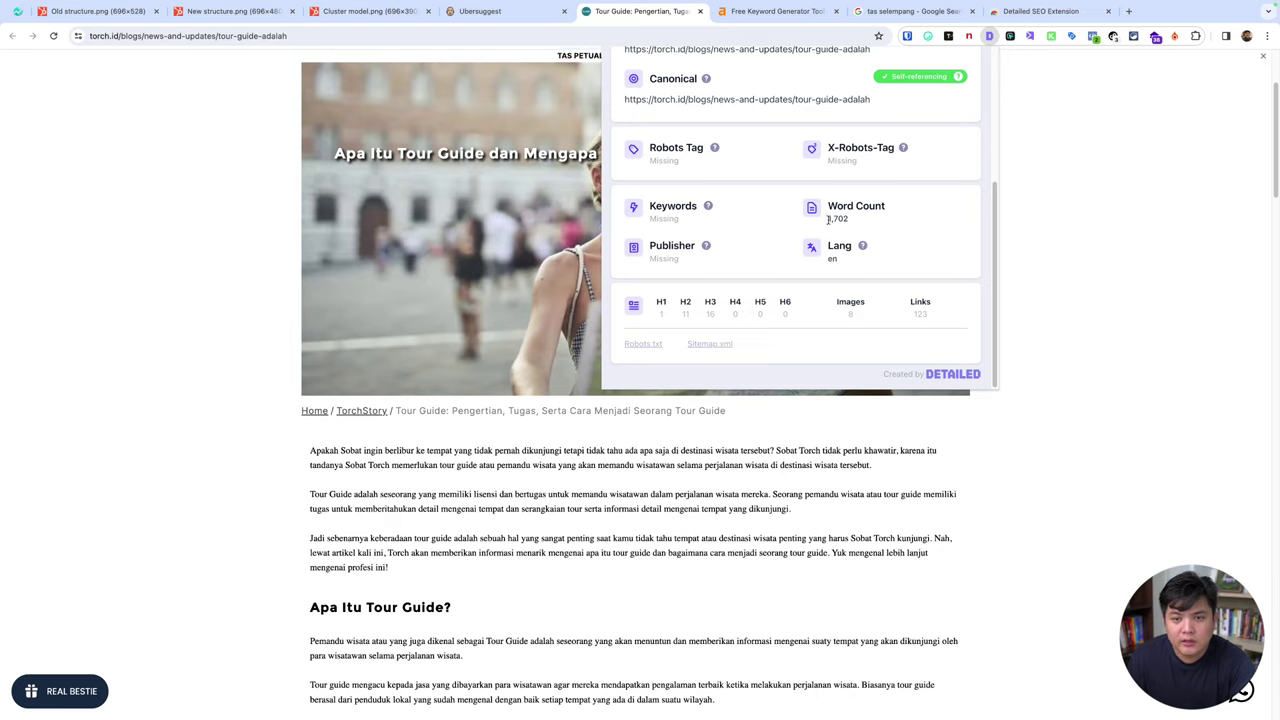
drag(828, 218, 852, 224)
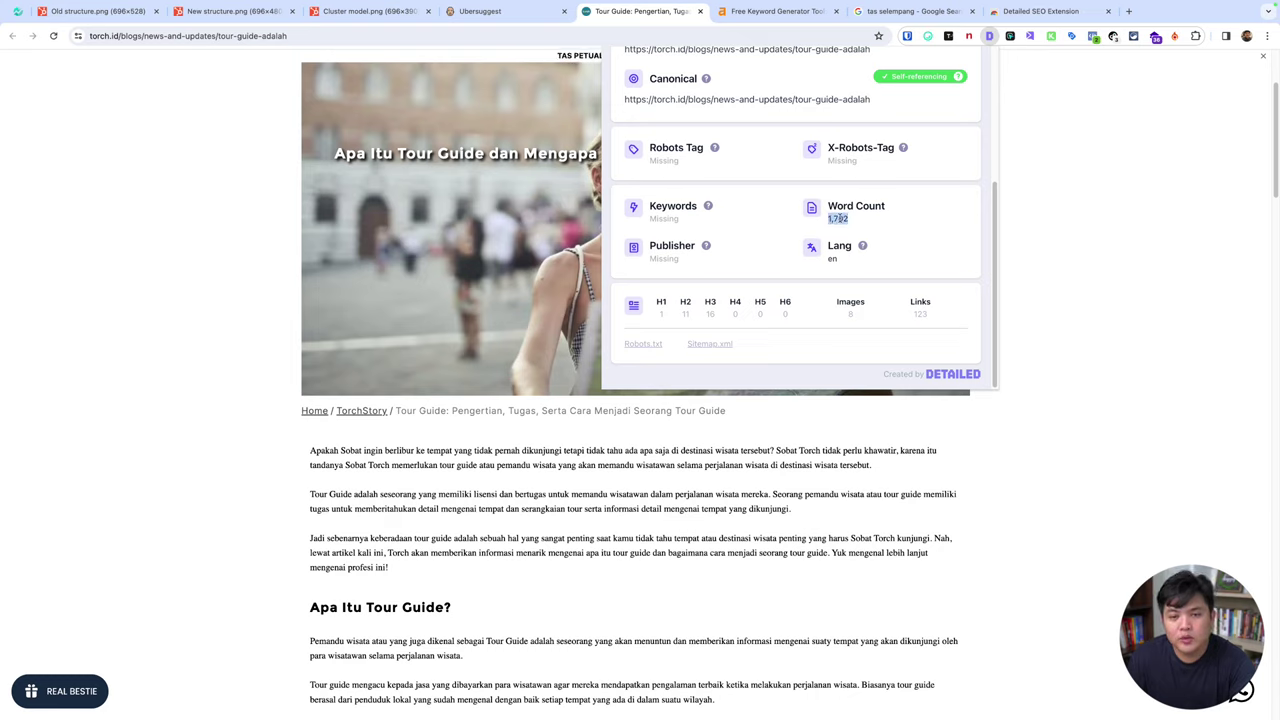
click(839, 218)
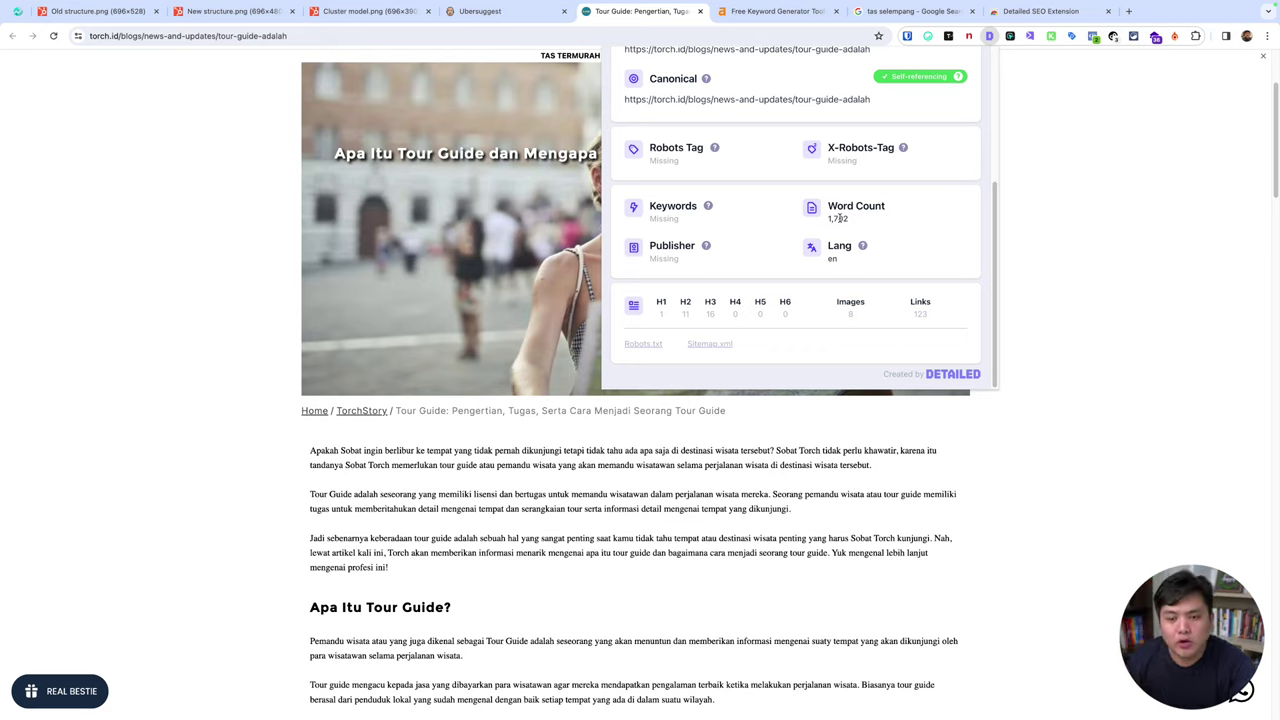
drag(847, 320, 857, 317)
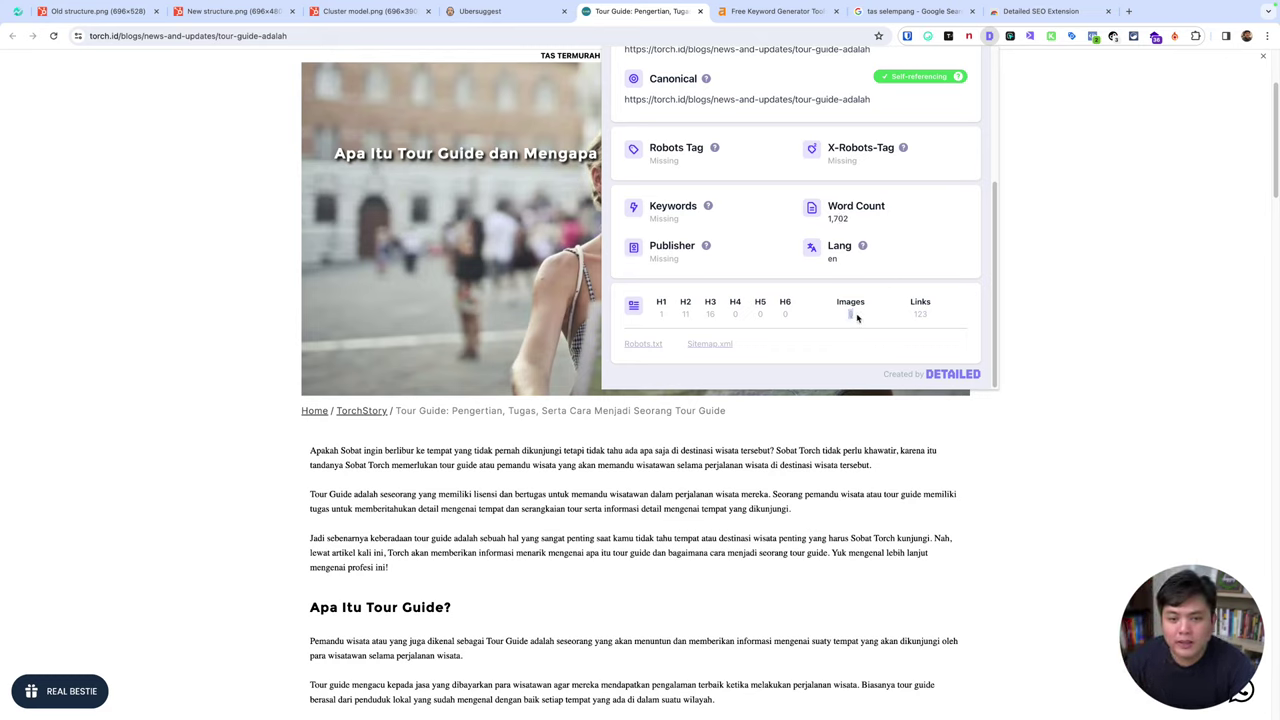
click(858, 317)
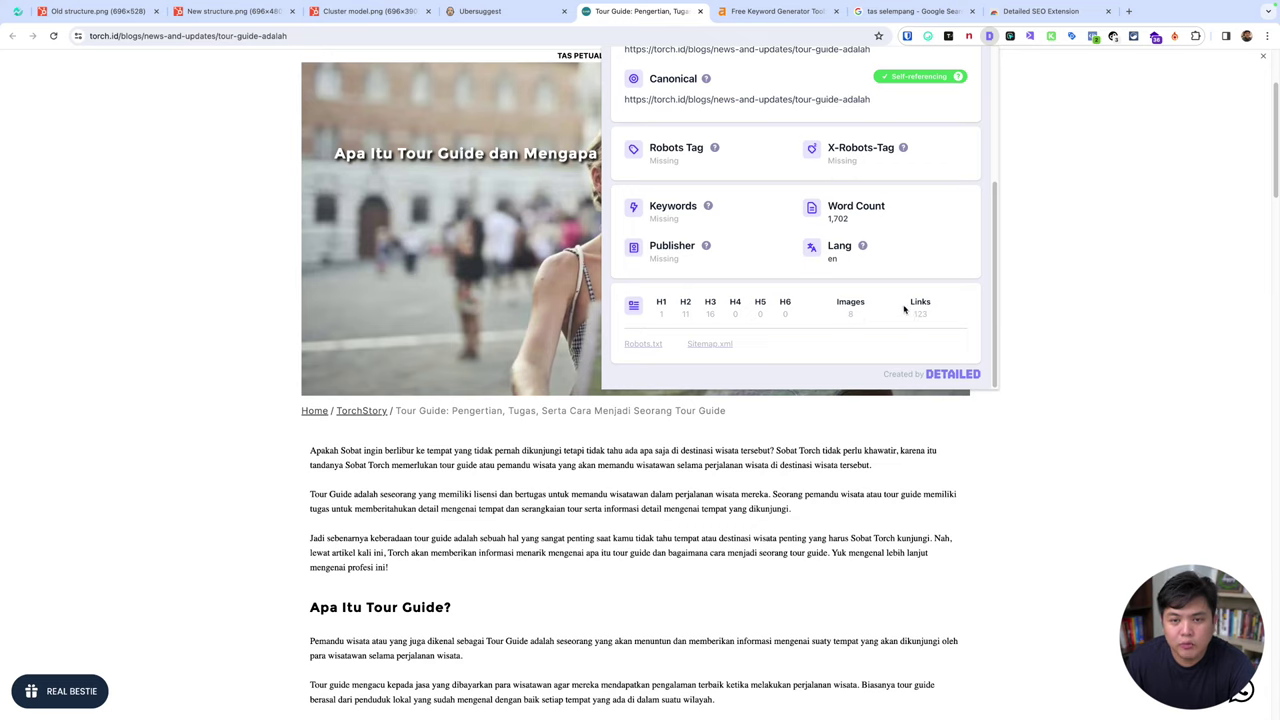
scroll(904, 310, up, 5)
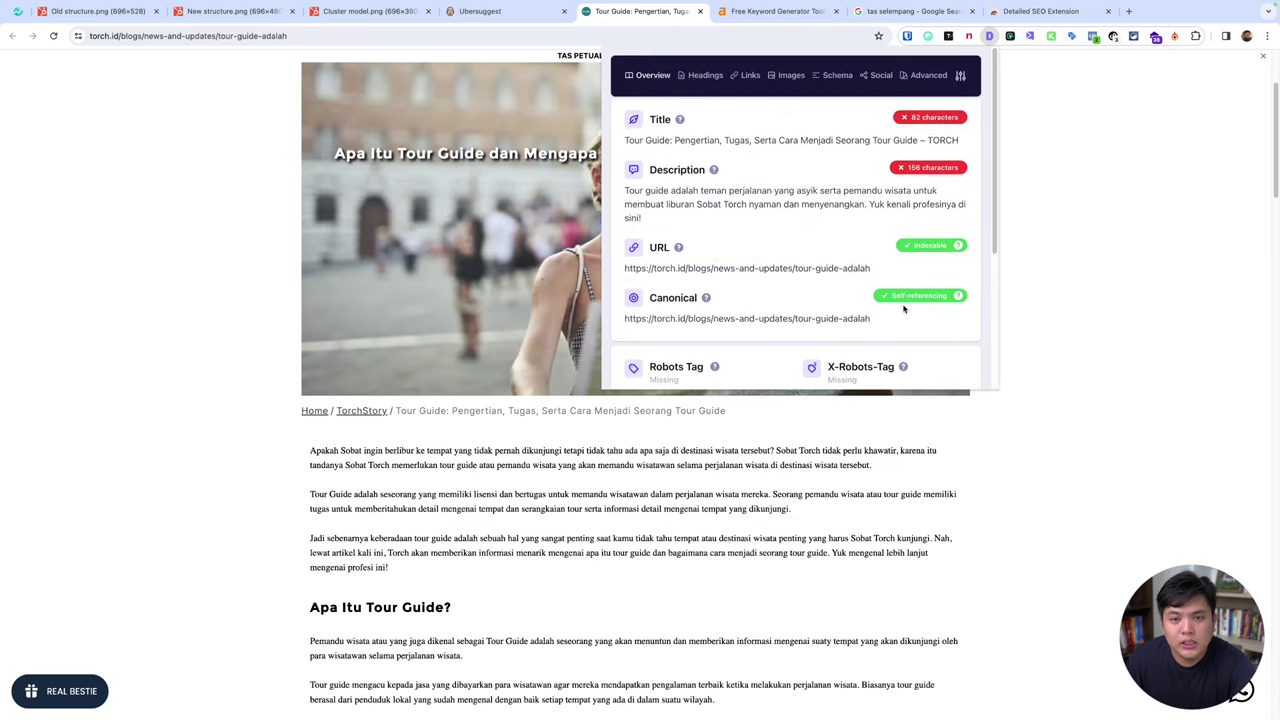
Show the article's heading outline in the extension and examine the "Produk ditambahkan ke keranjang" H2 against the page header.
click(706, 77)
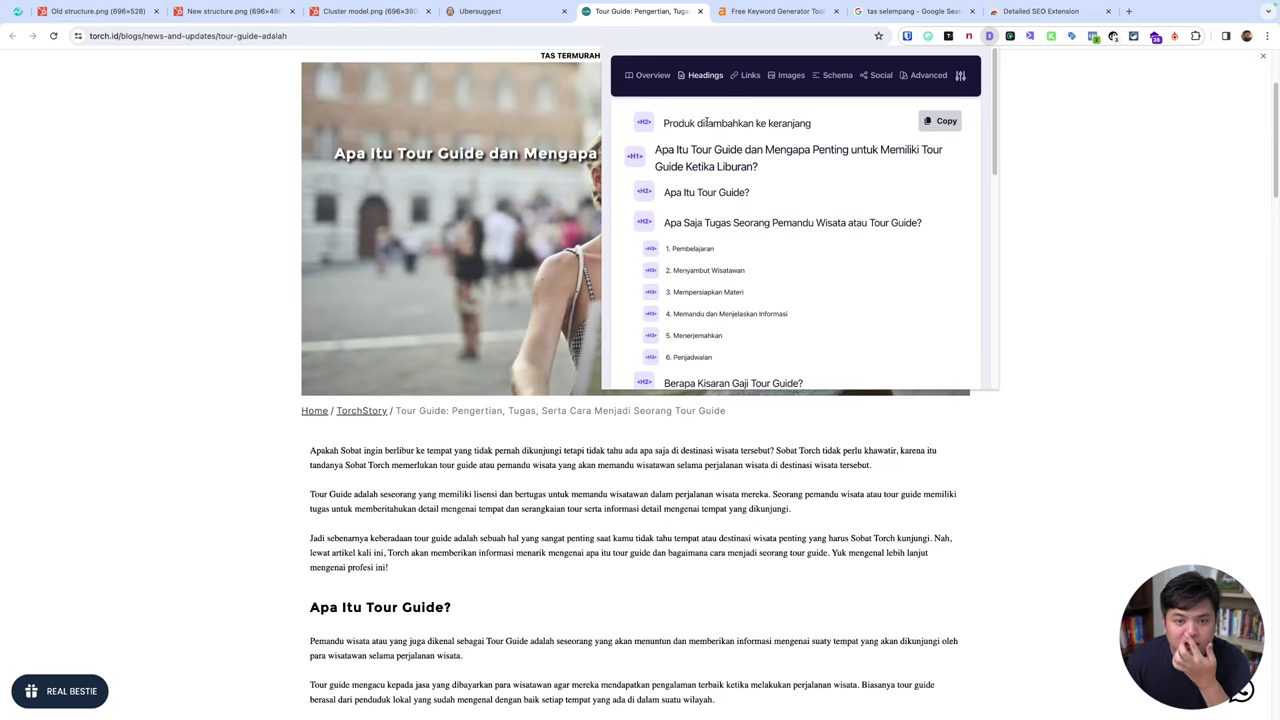
drag(663, 123, 808, 126)
scroll(457, 207, up, 1)
scroll(457, 207, up, 1)
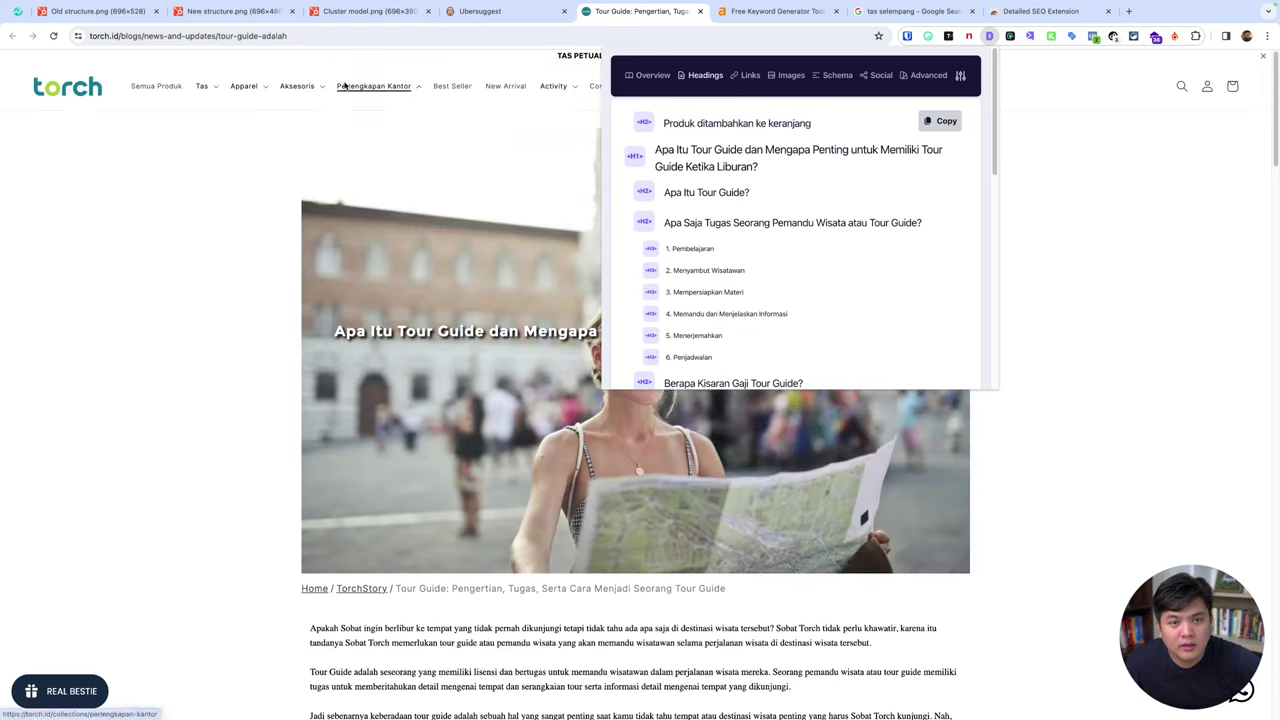
drag(667, 131, 789, 126)
click(789, 126)
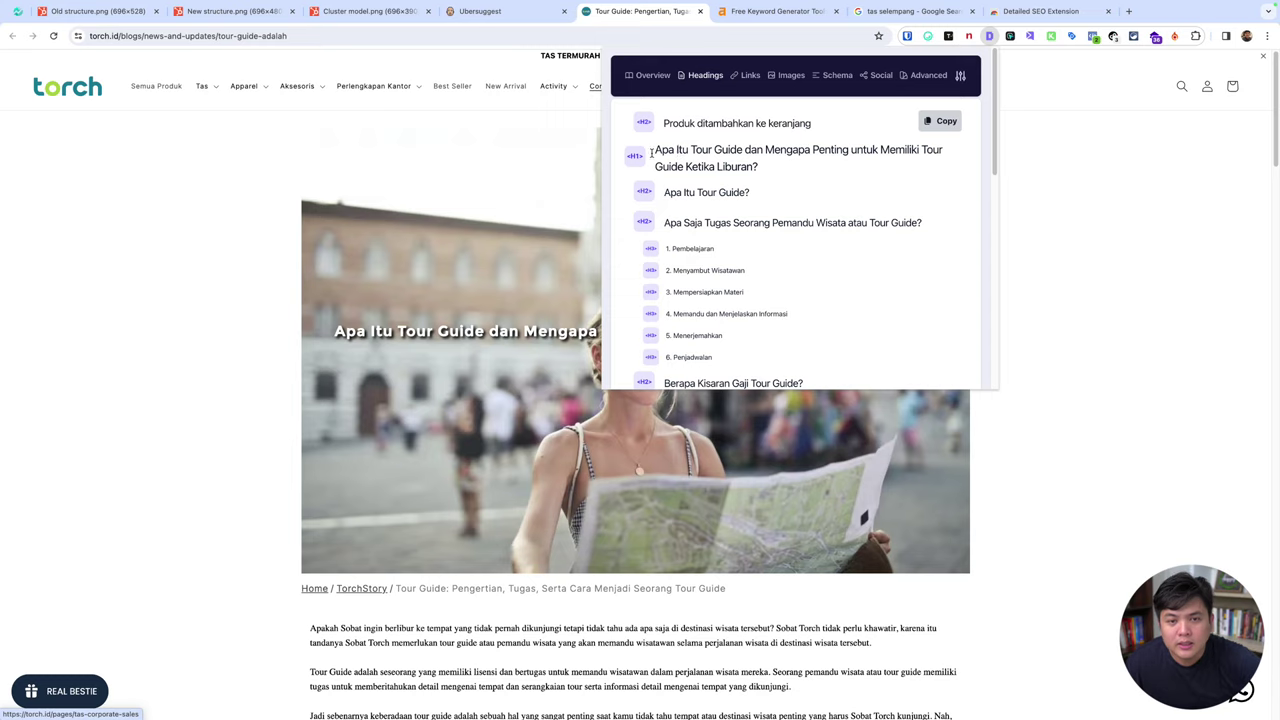
Read through the remaining H1, H2 and H3 headings of the outline, down to the footer headings.
scroll(716, 203, down, 5)
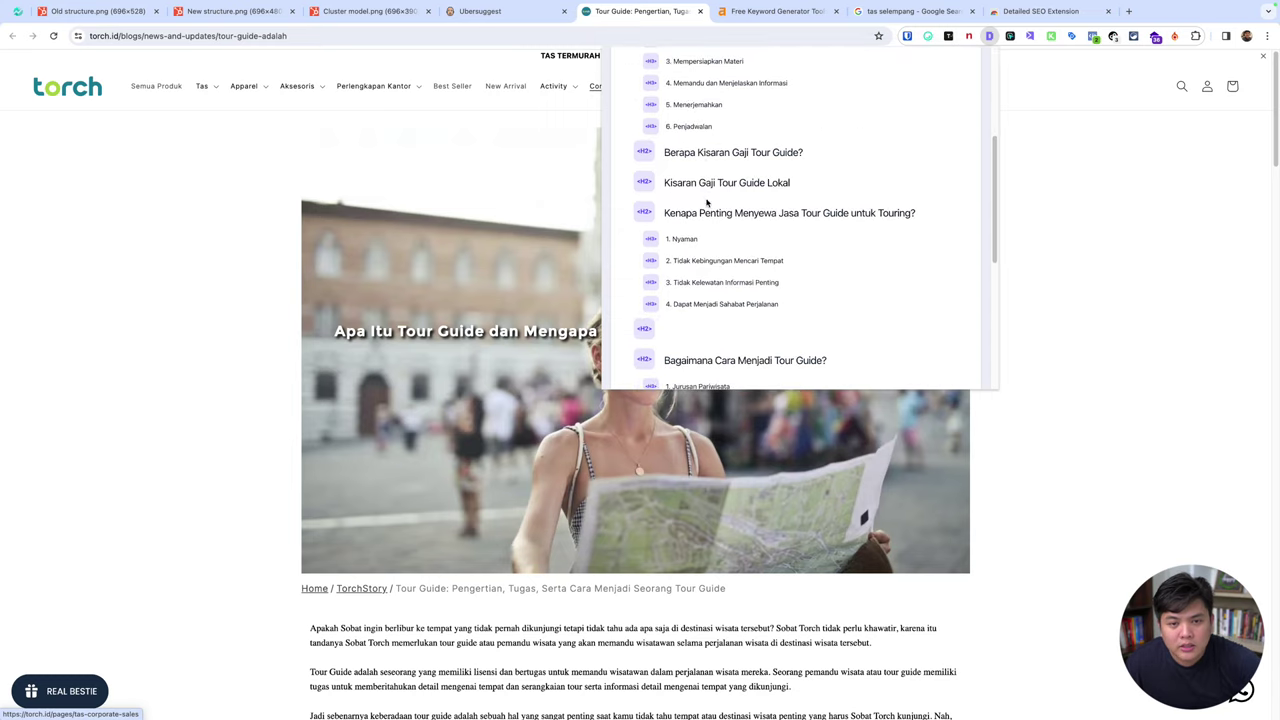
scroll(752, 252, down, 5)
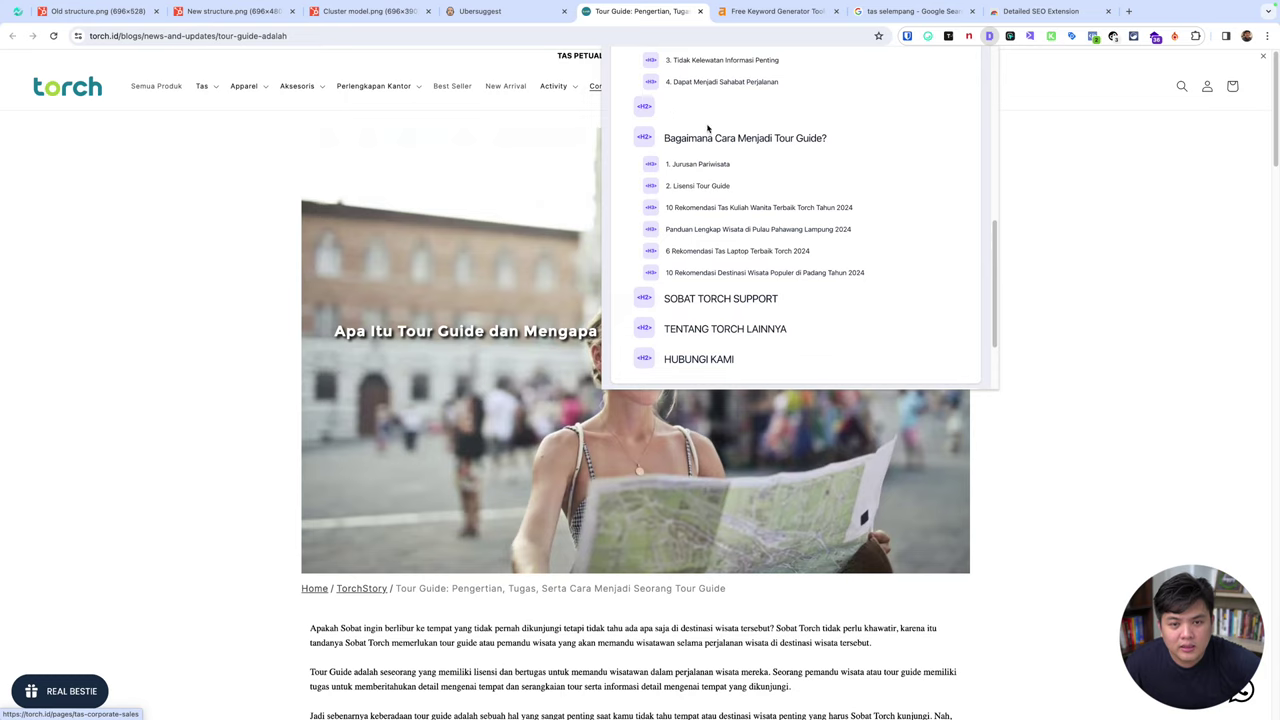
scroll(716, 329, down, 3)
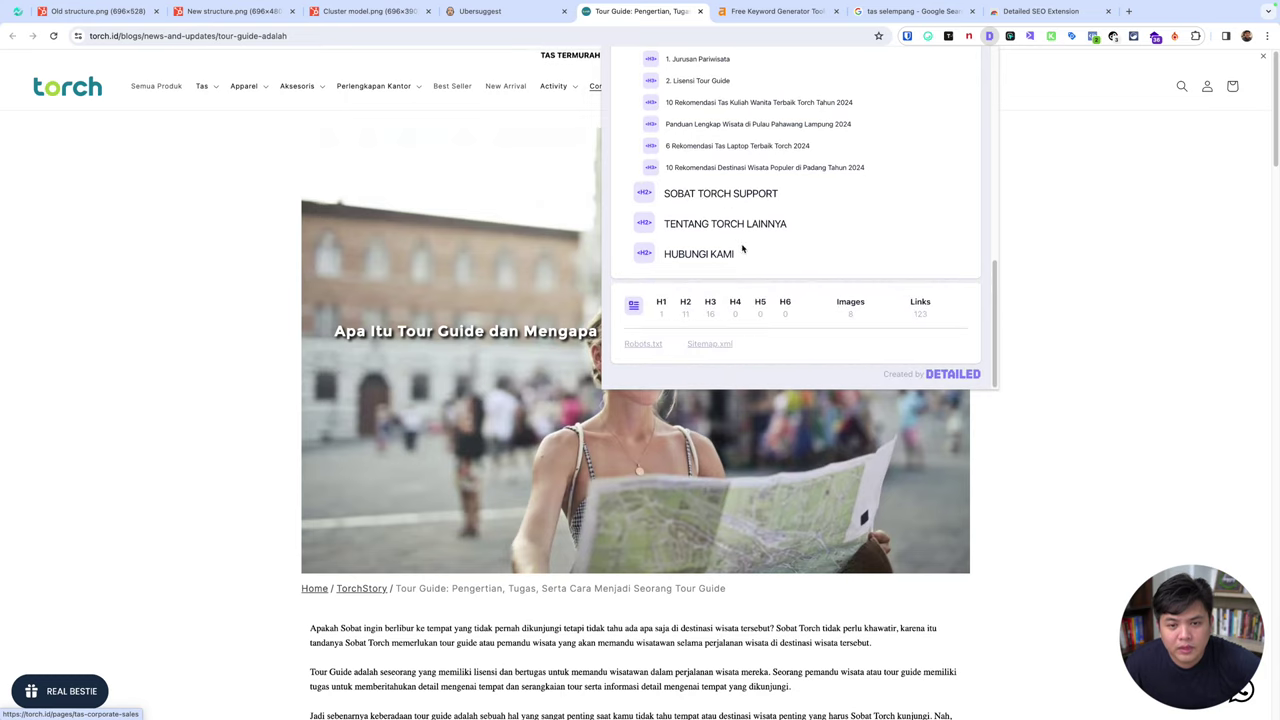
scroll(743, 249, up, 15)
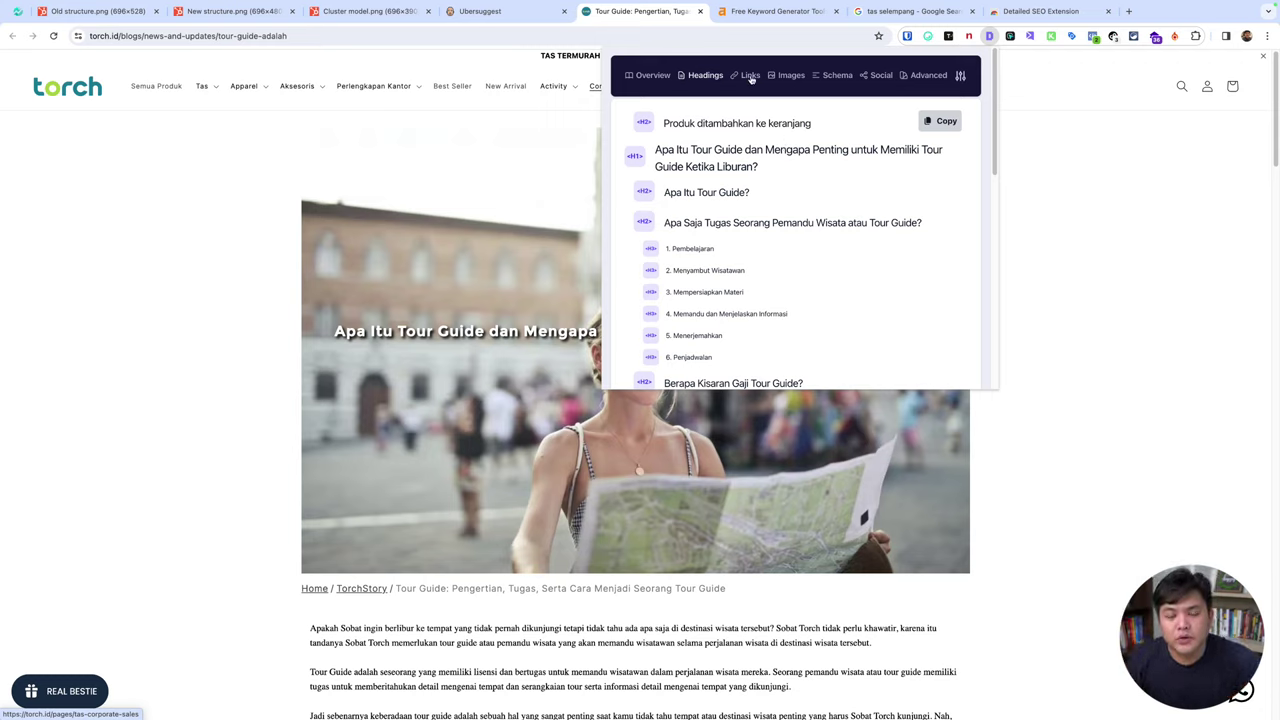
Show the article's link analysis in the extension and review the link totals and the internal collection links with their anchors.
click(749, 76)
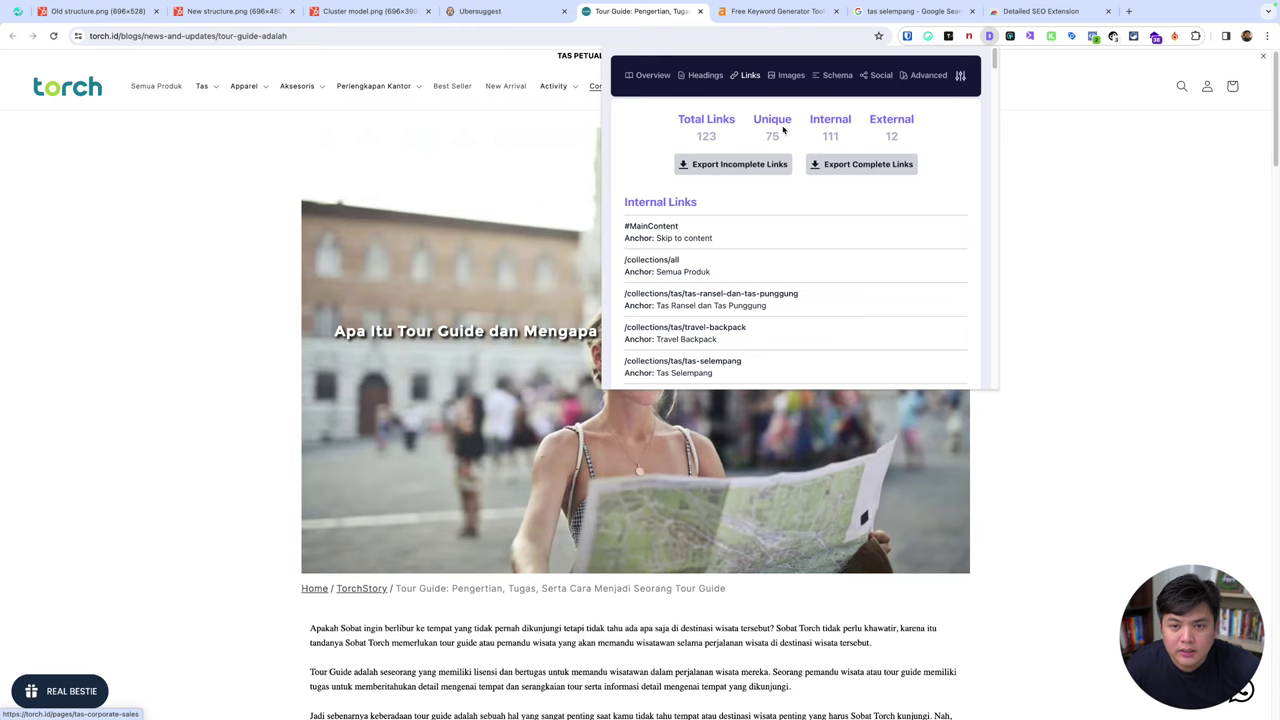
scroll(797, 271, down, 3)
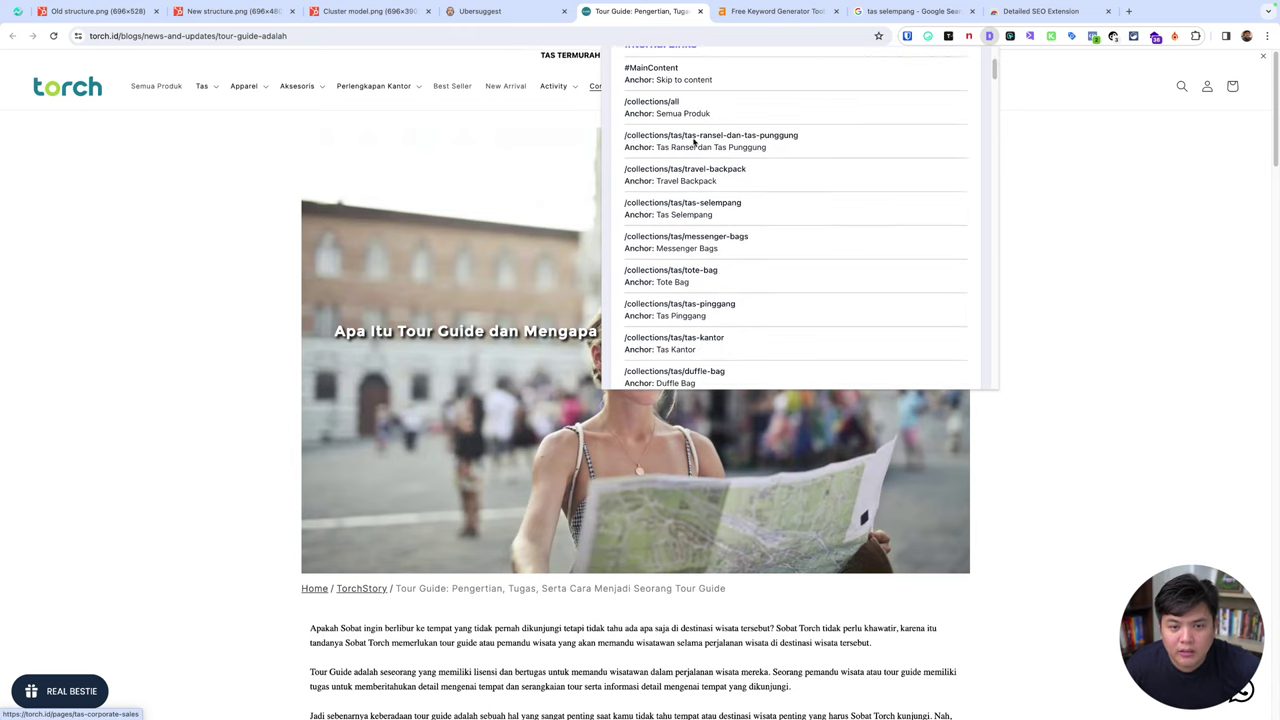
scroll(712, 275, down, 10)
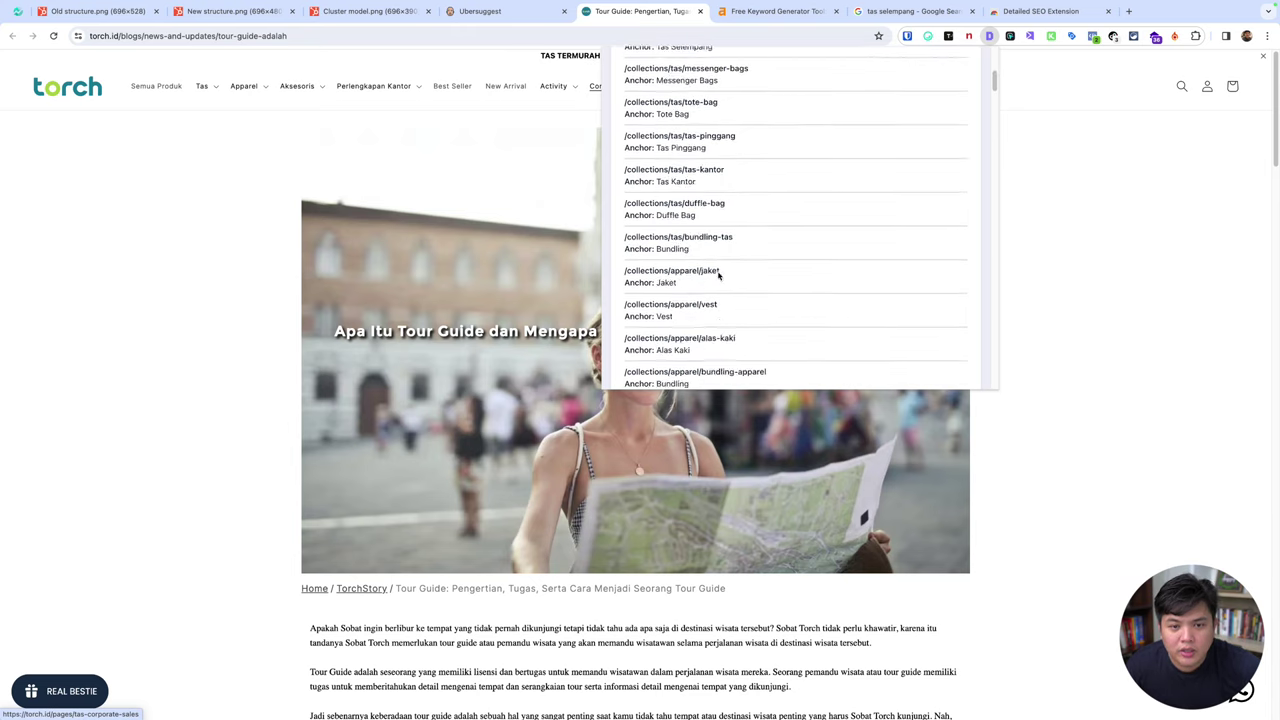
scroll(694, 231, down, 10)
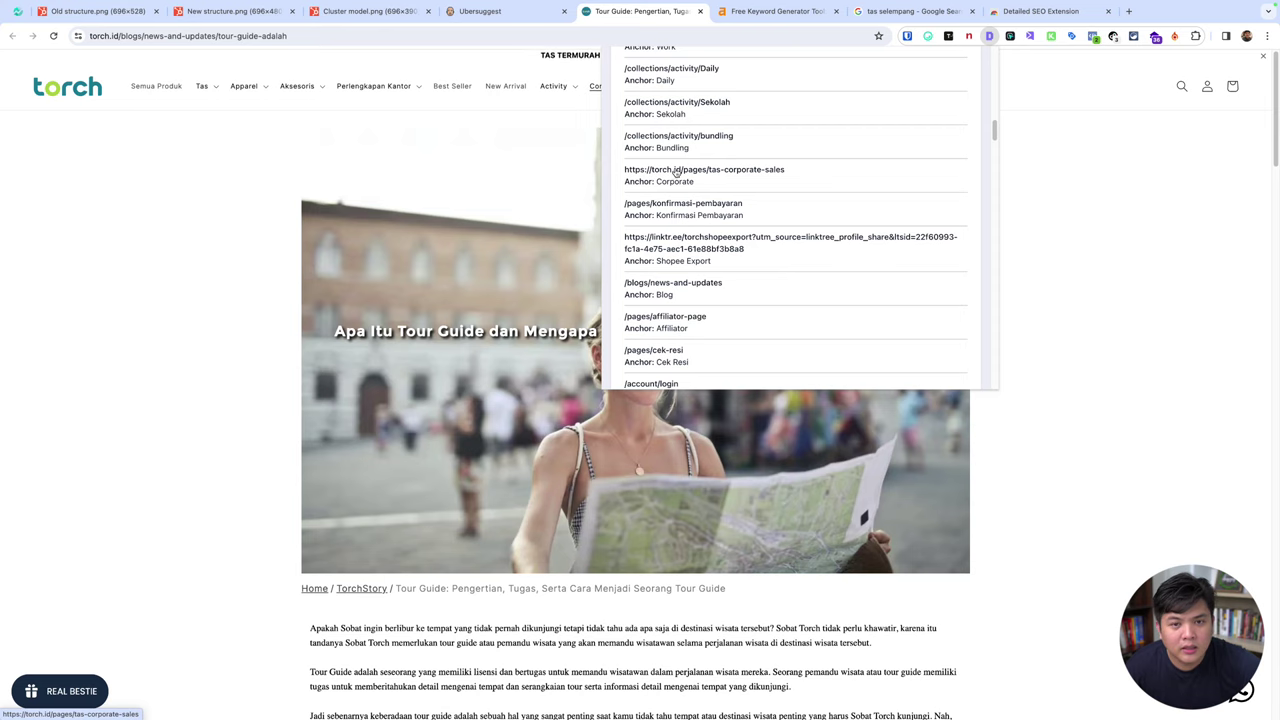
Examine the related articles and footer links at the end of the tour guide page.
scroll(566, 239, down, 20)
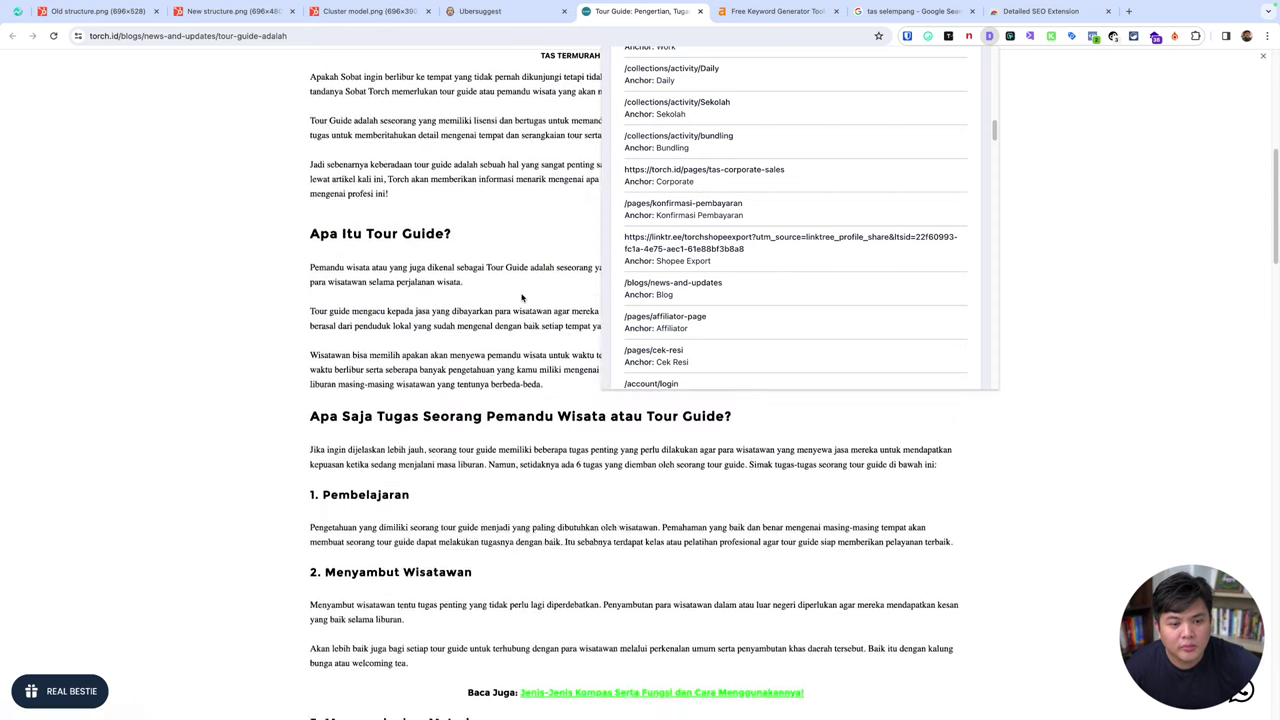
scroll(521, 293, down, 2)
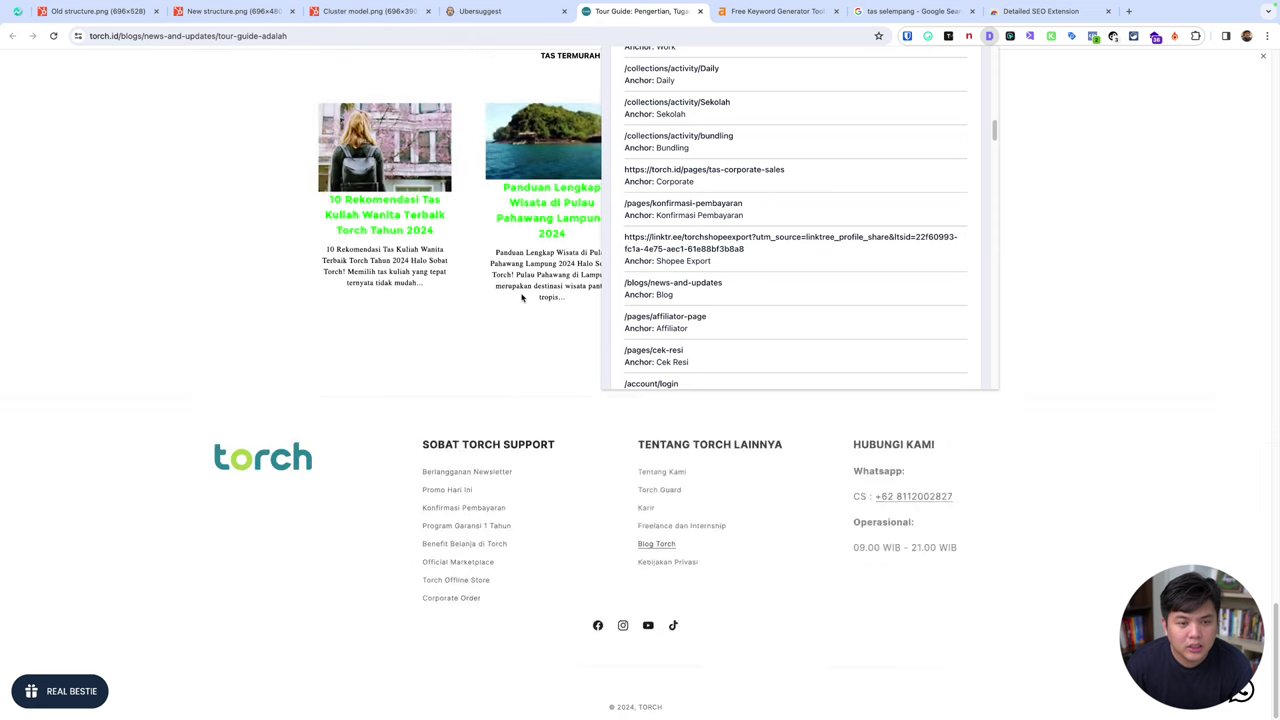
scroll(521, 293, up, 3)
scroll(521, 293, down, 3)
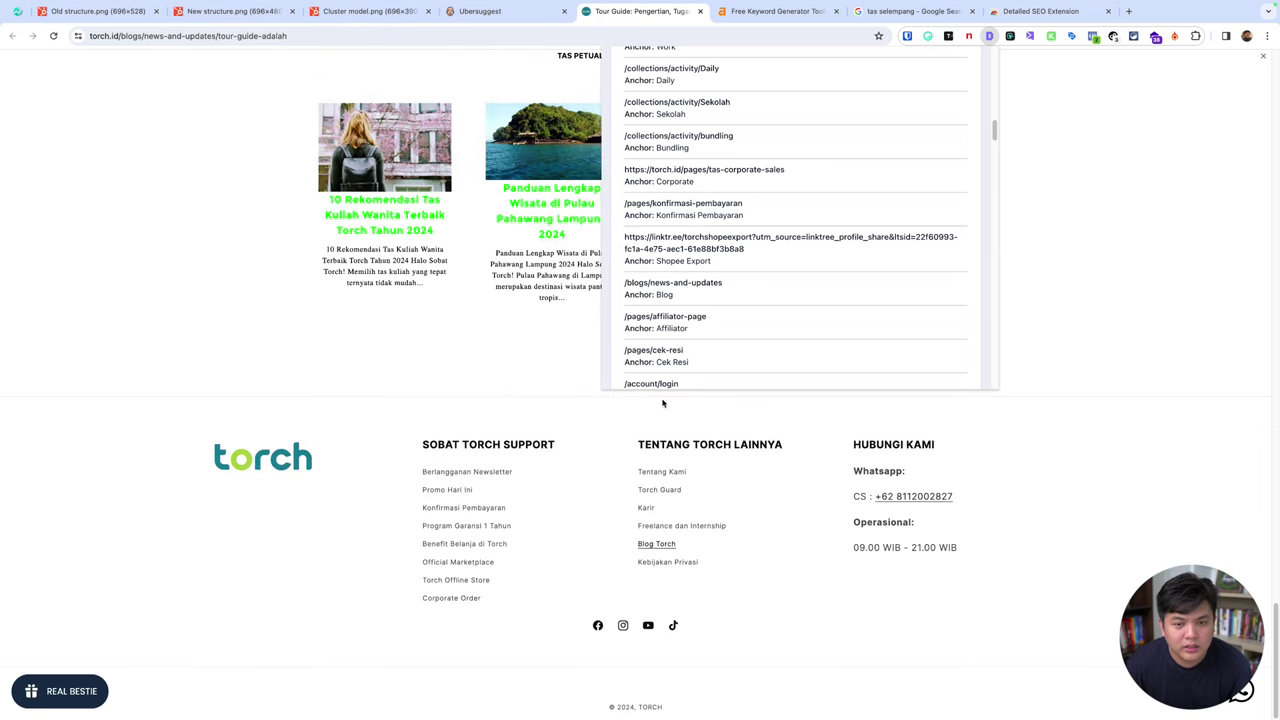
Review the page, social media and product collection links further down the extension's internal links list.
scroll(735, 302, down, 3)
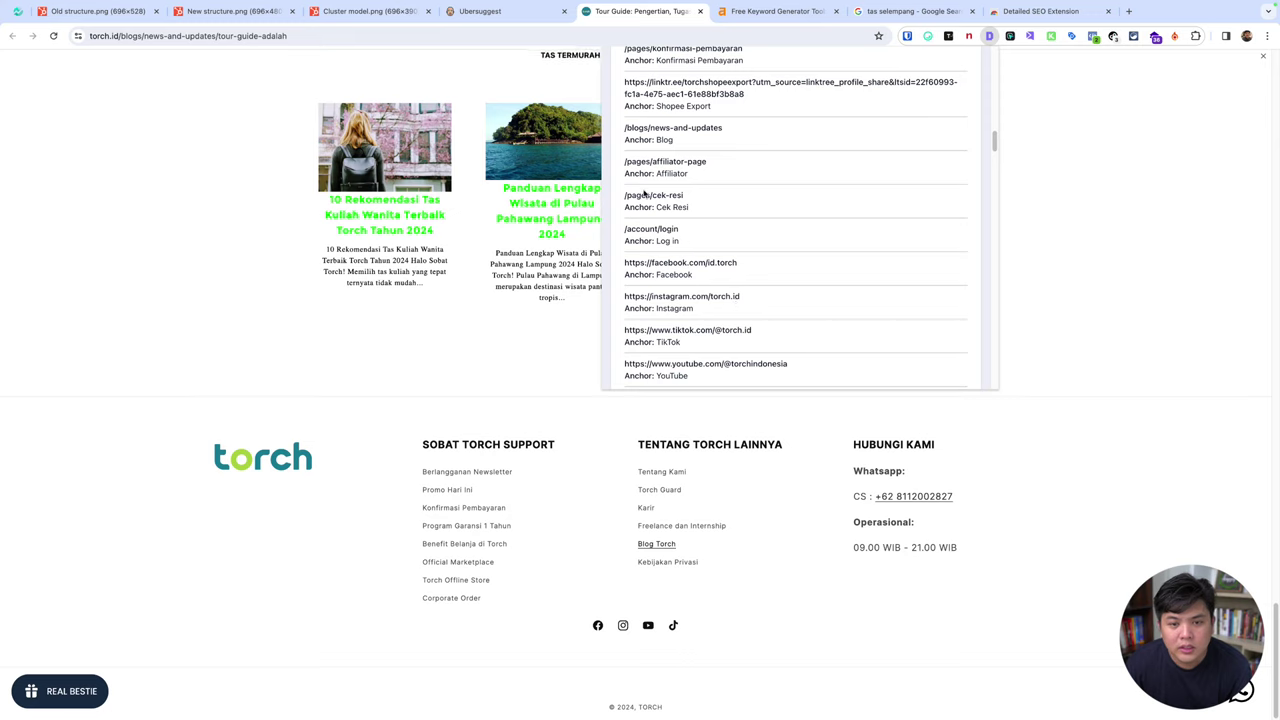
scroll(664, 279, up, 4)
scroll(664, 279, up, 2)
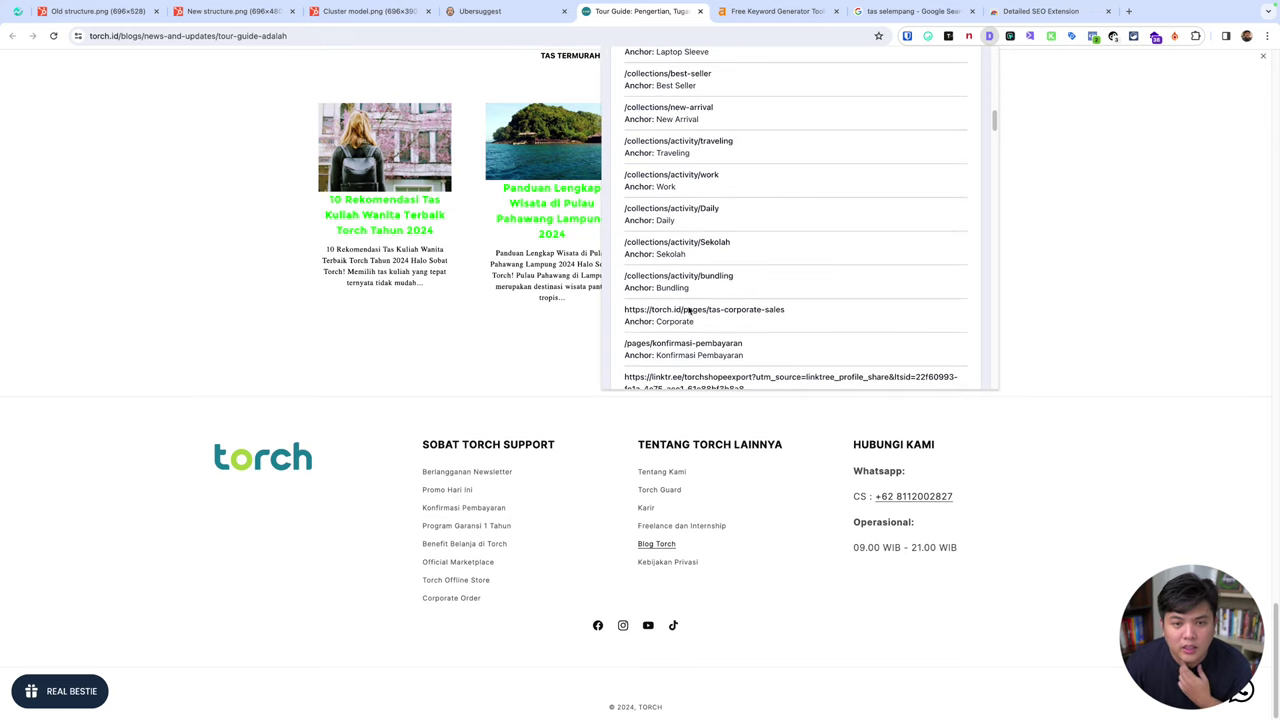
scroll(814, 316, down, 10)
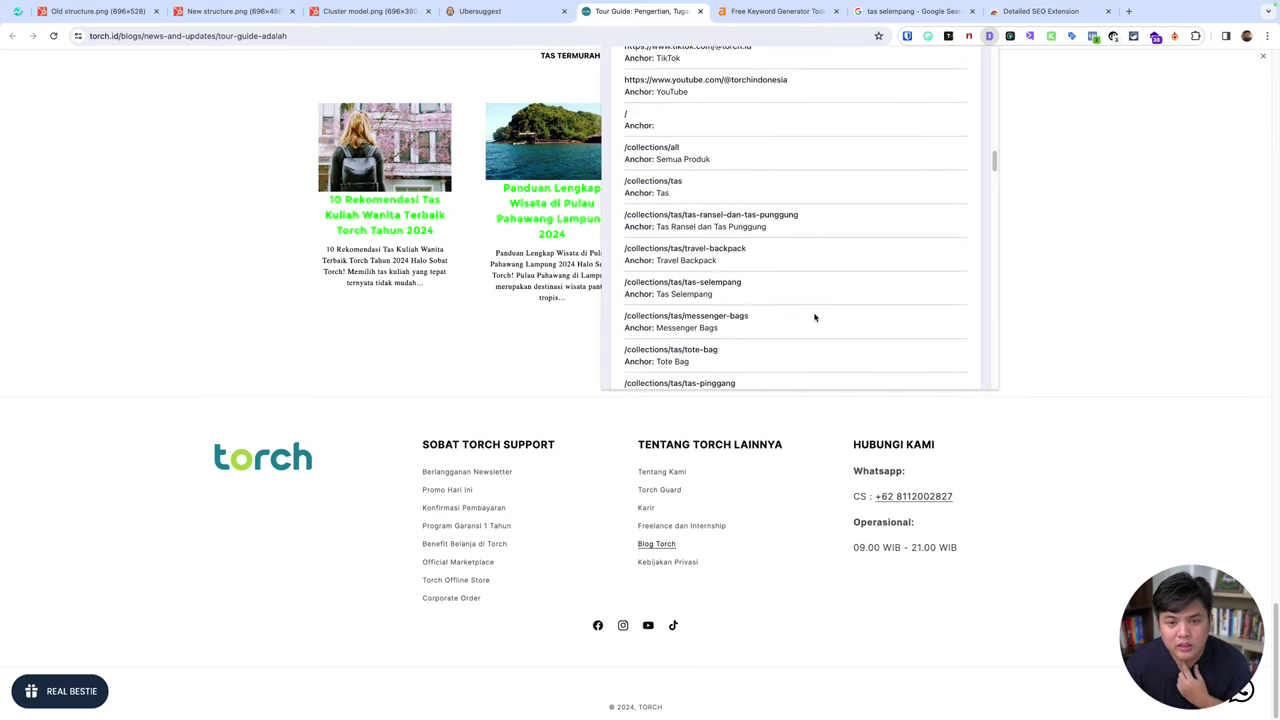
scroll(849, 300, down, 3)
Close the extension overlay and examine the product and official website links in the article's closing paragraph.
click(1011, 240)
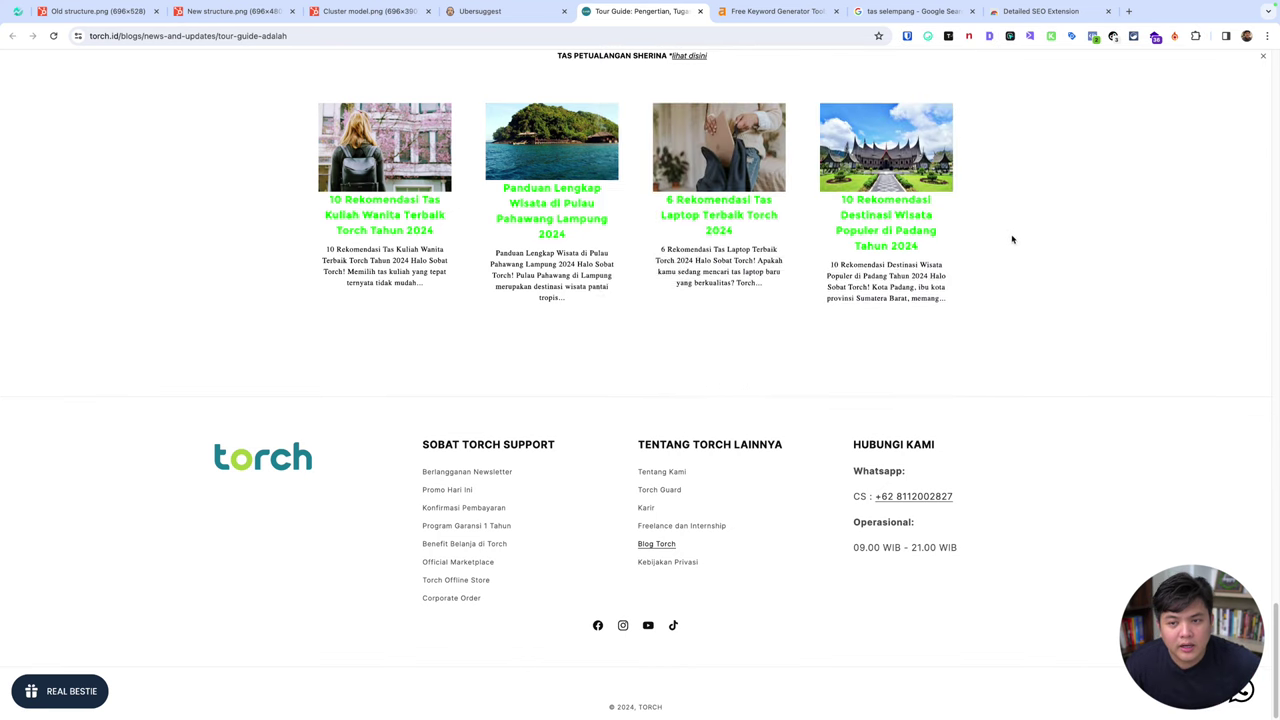
scroll(842, 324, up, 8)
scroll(842, 324, down, 4)
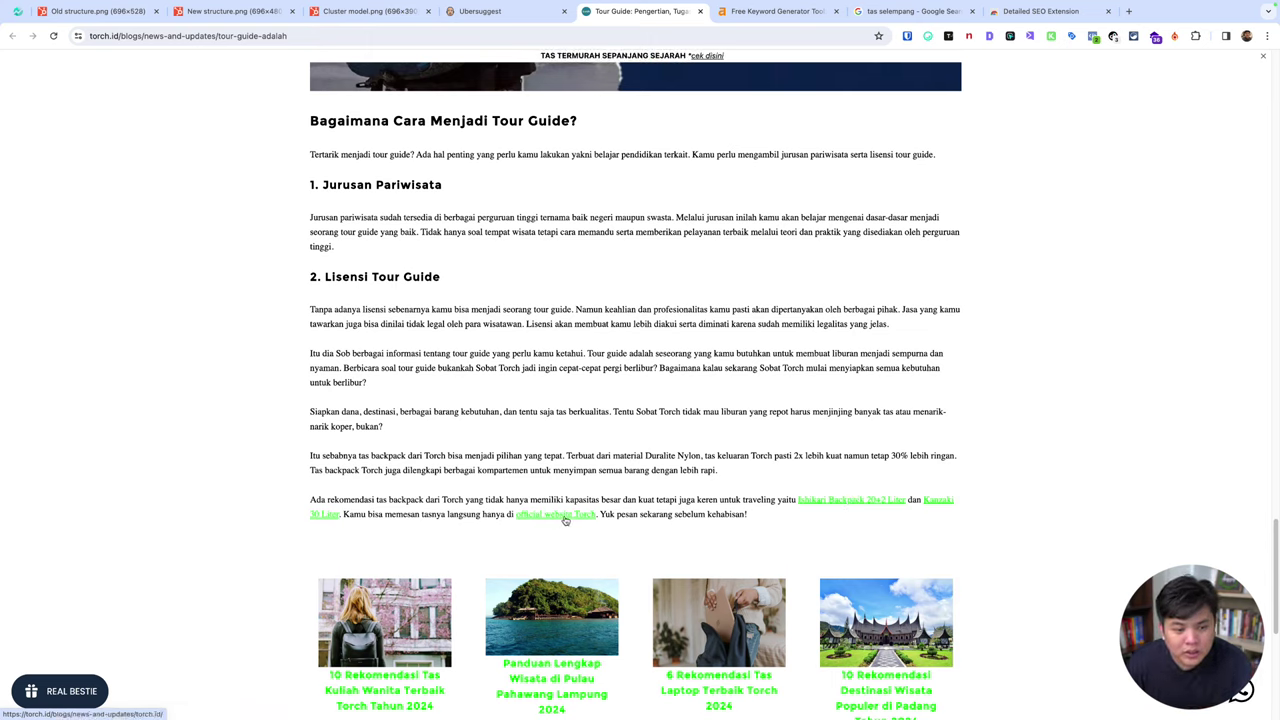
Examine the "Baca Juga" related-article links placed between the sections of the tour guide article.
scroll(580, 500, up, 7)
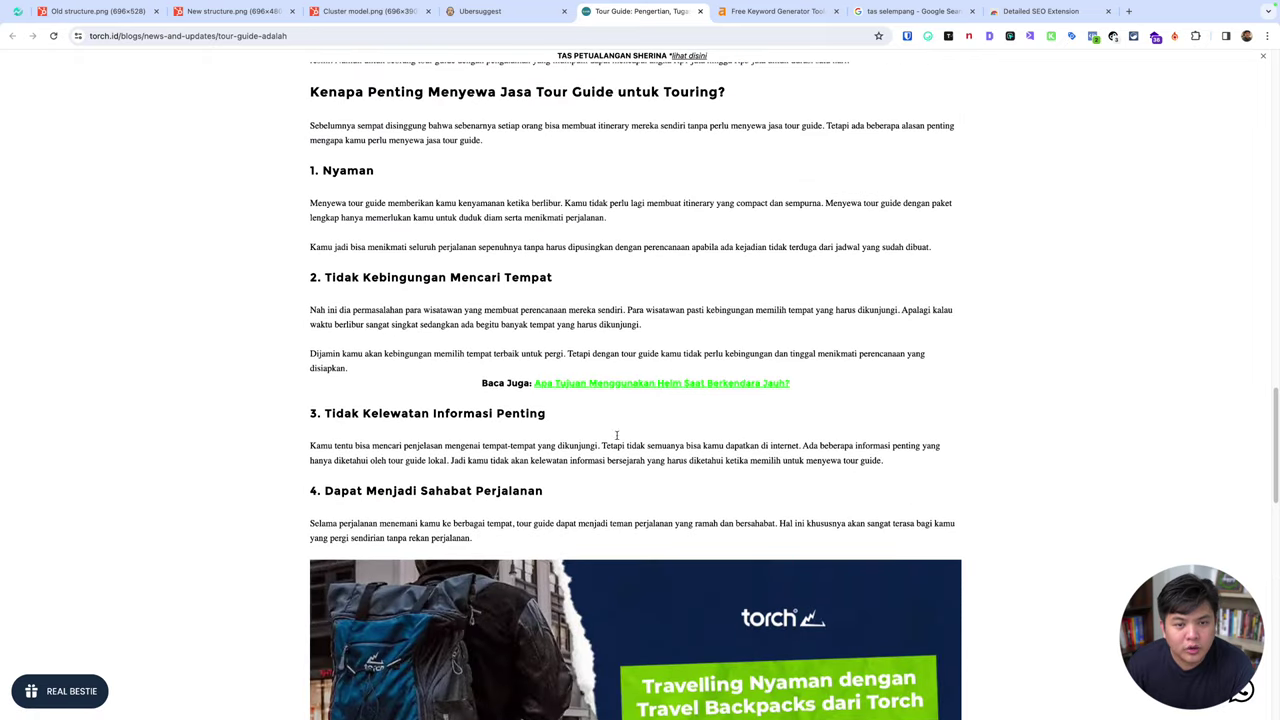
scroll(675, 379, up, 6)
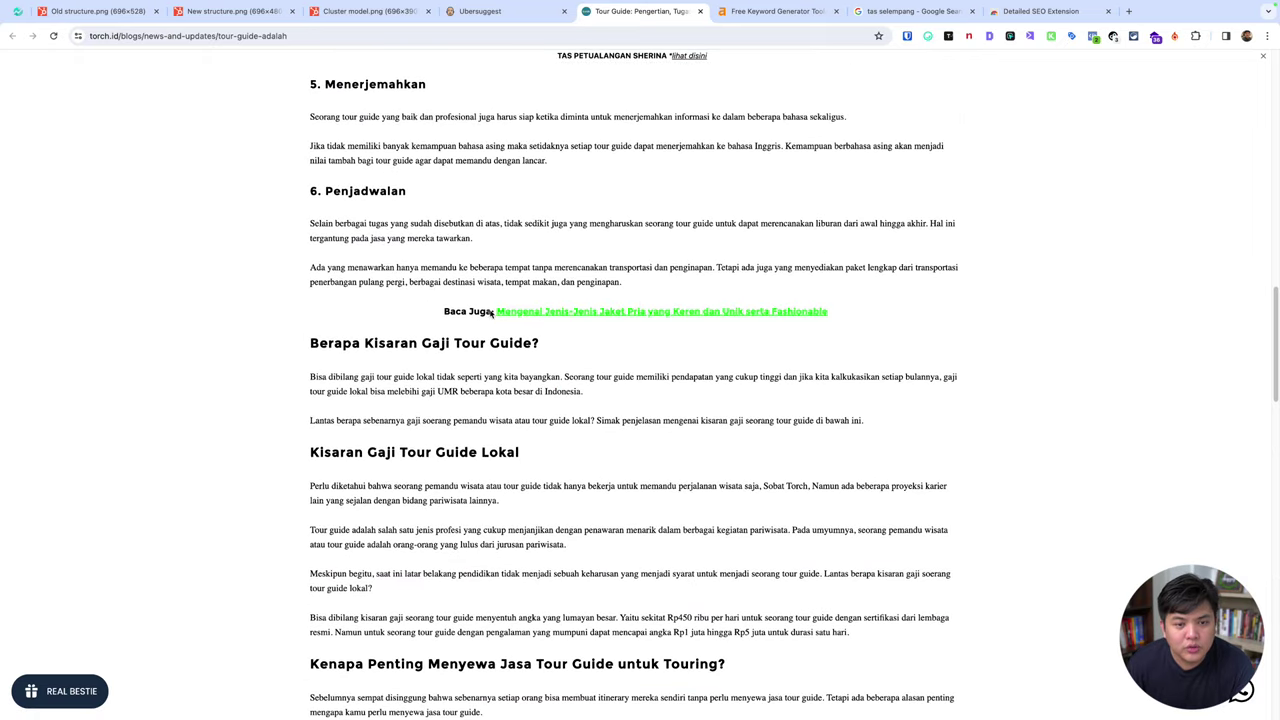
drag(470, 313, 906, 308)
click(908, 310)
scroll(892, 349, up, 6)
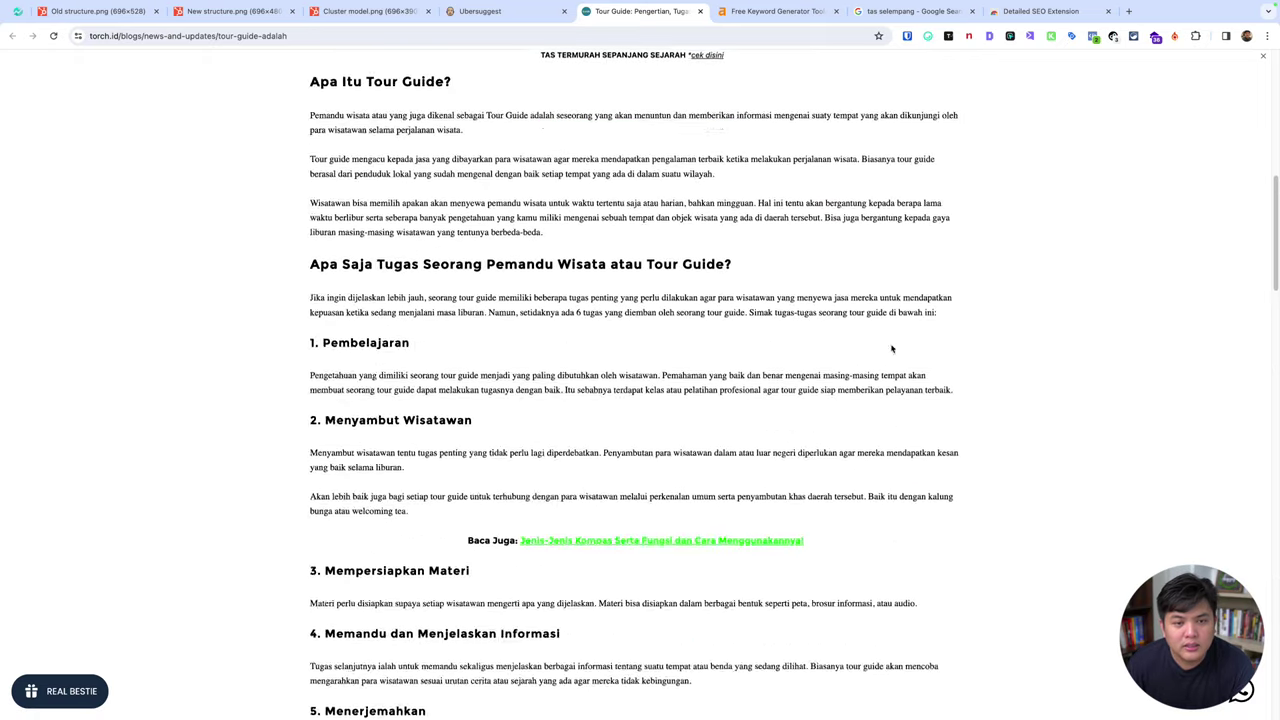
scroll(892, 349, up, 4)
scroll(800, 355, up, 1)
scroll(800, 355, down, 6)
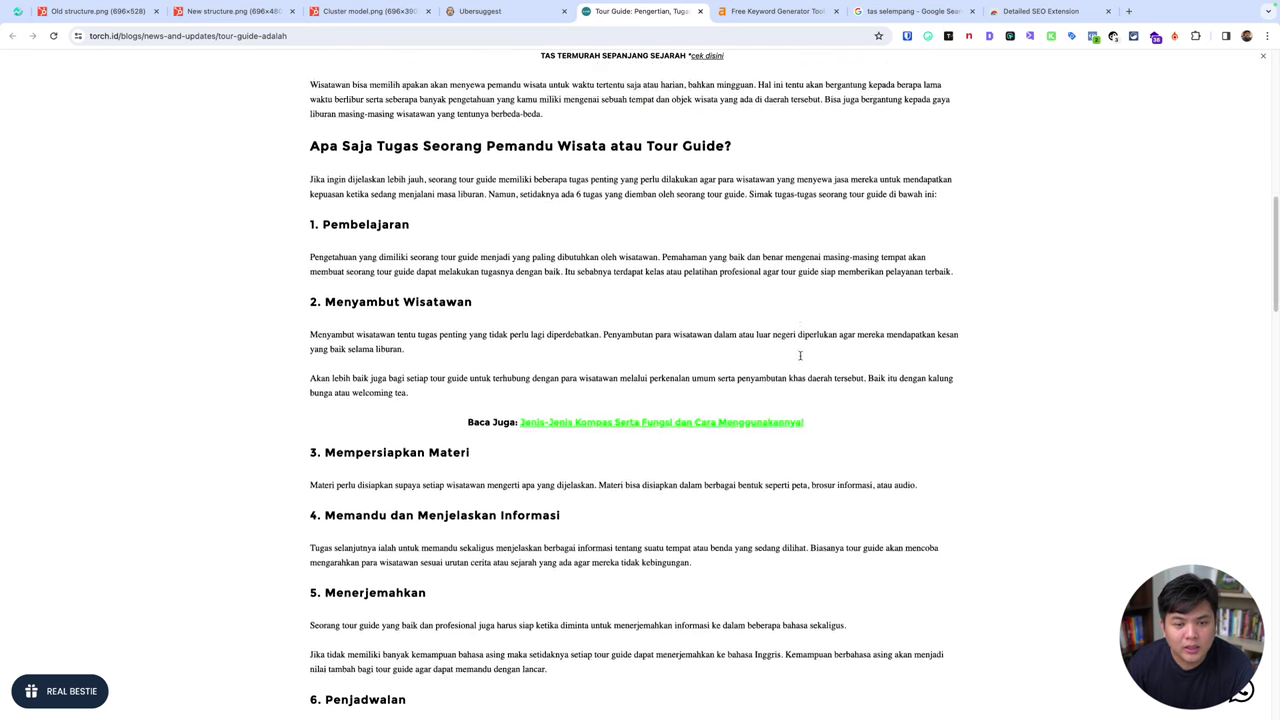
scroll(800, 355, down, 10)
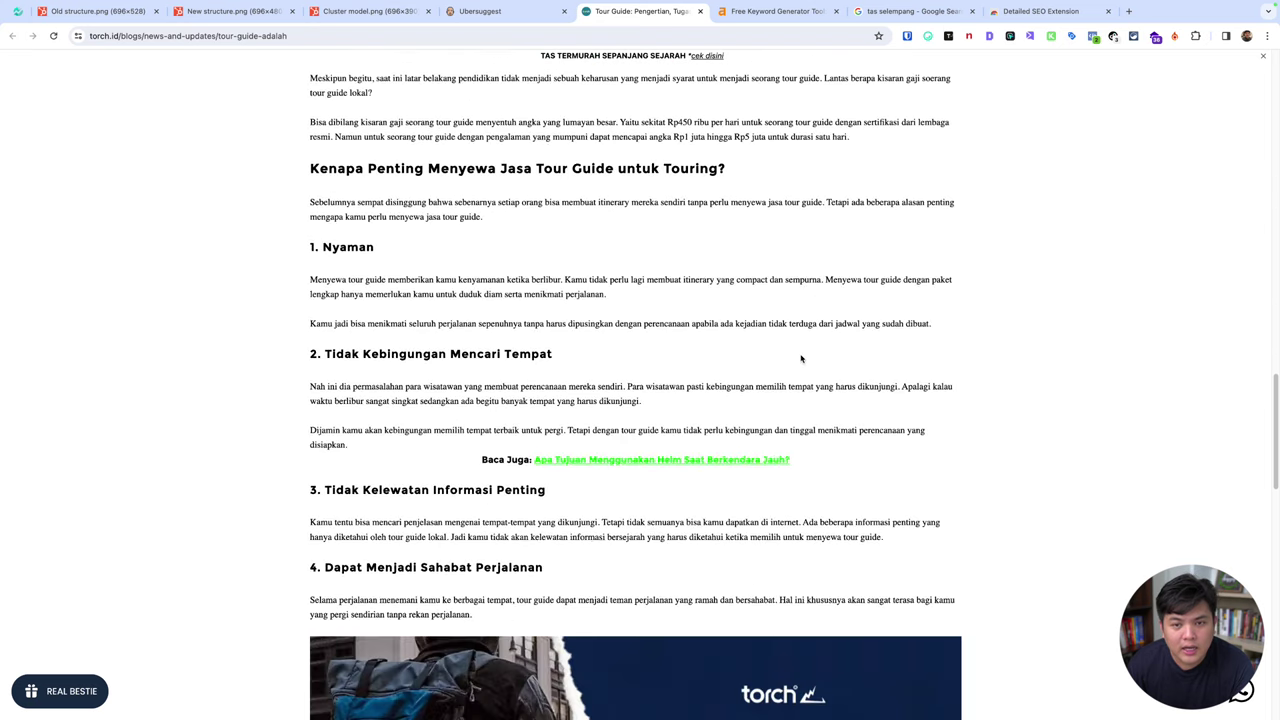
scroll(801, 356, up, 15)
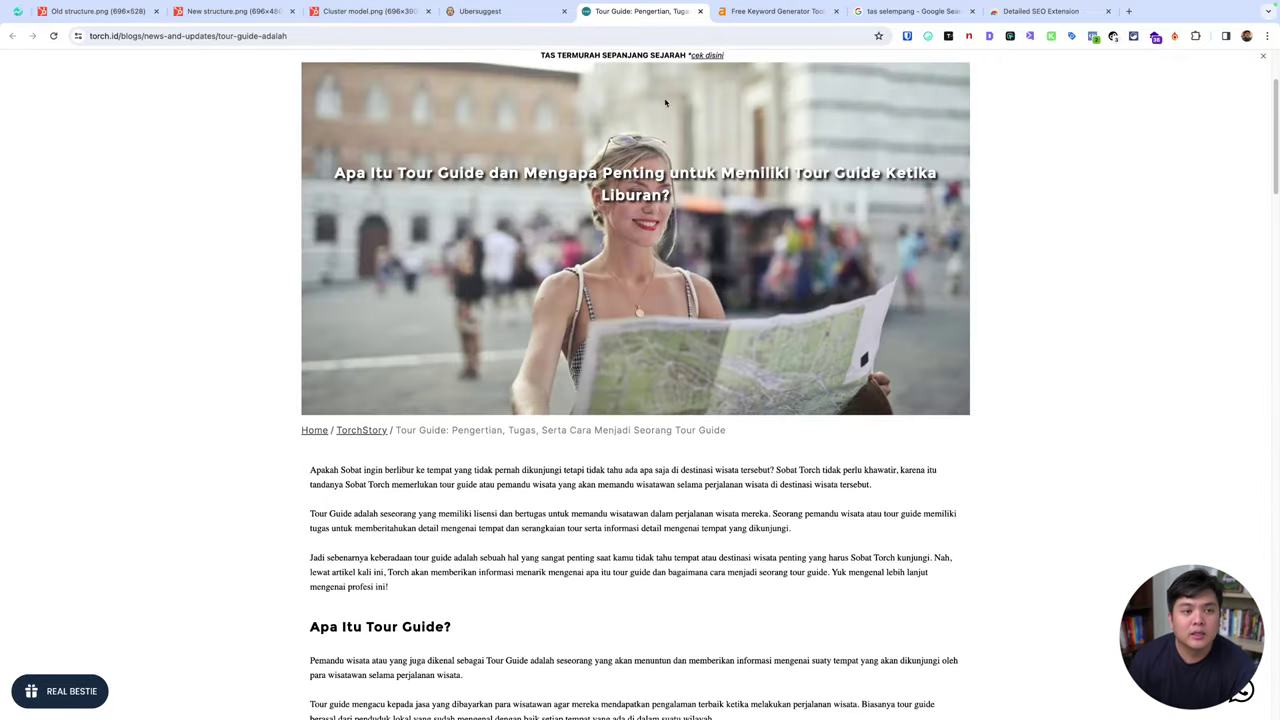
View HubSpot's new site structure and topic cluster diagrams, and return to the tour guide article.
click(233, 12)
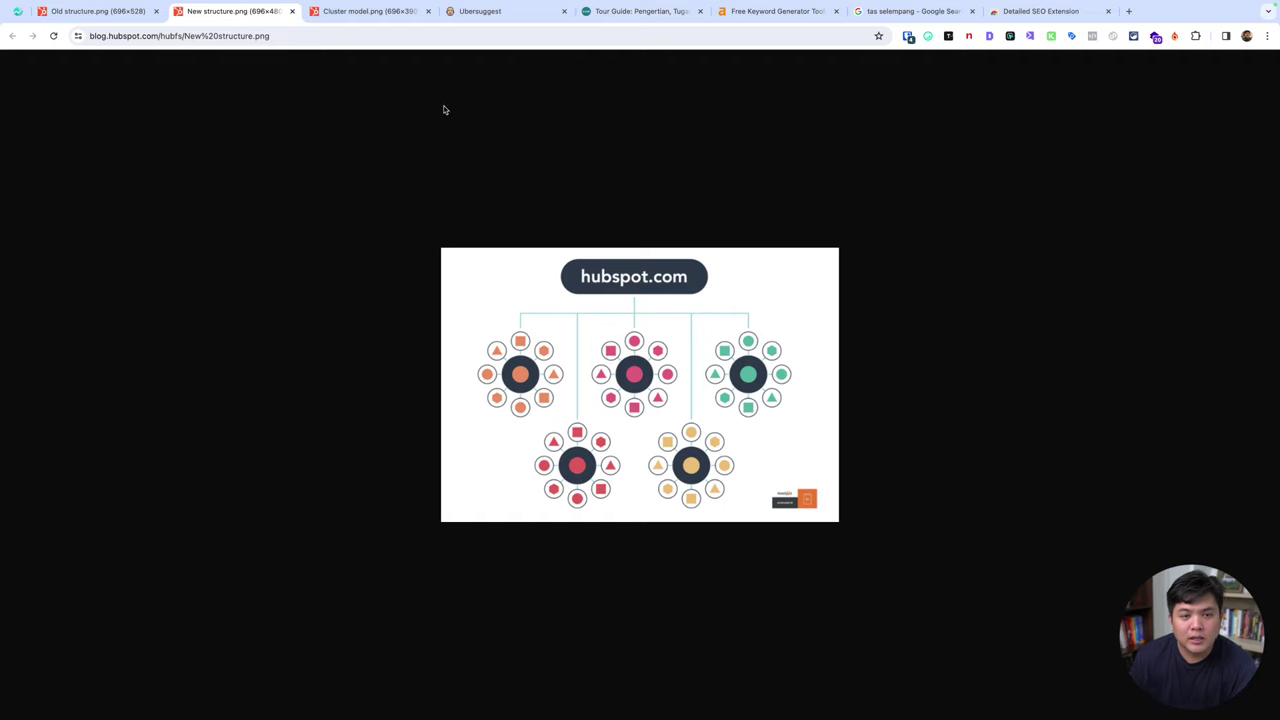
click(369, 12)
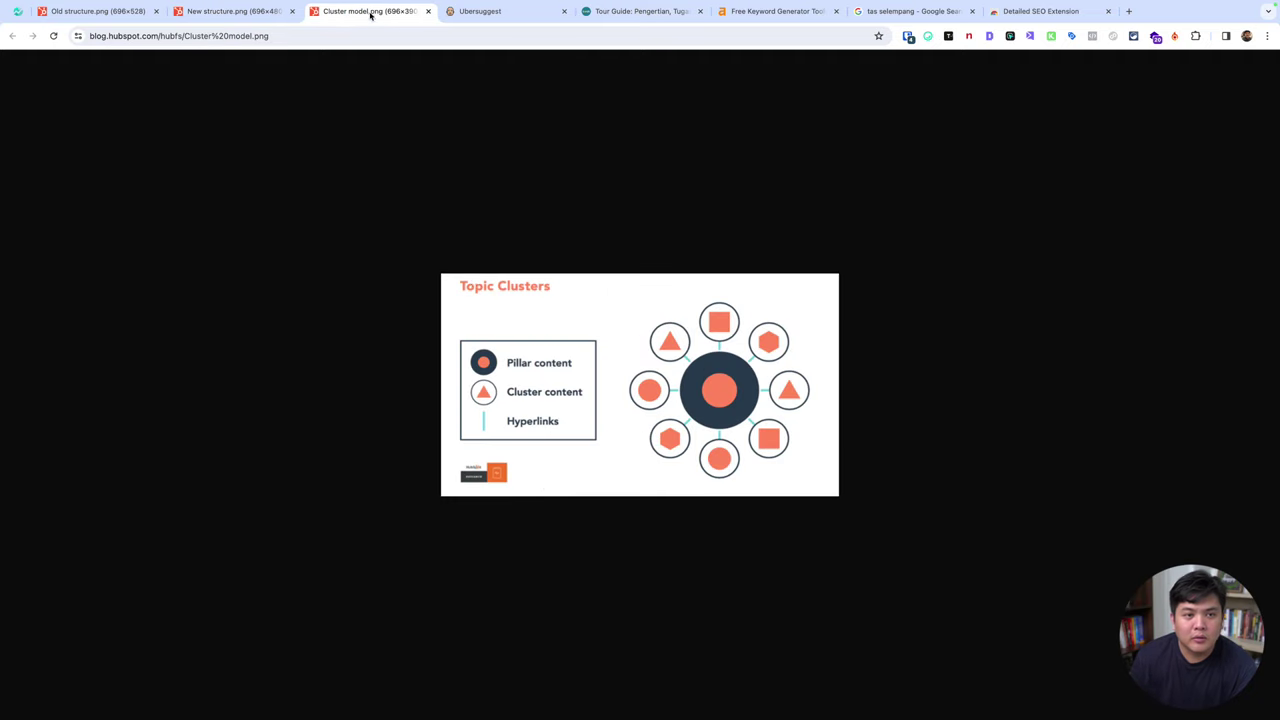
click(630, 12)
Show the article's heading outline in the Detailed SEO extension and highlight "Gaji Tour Guide" in the salary heading.
scroll(583, 421, down, 4)
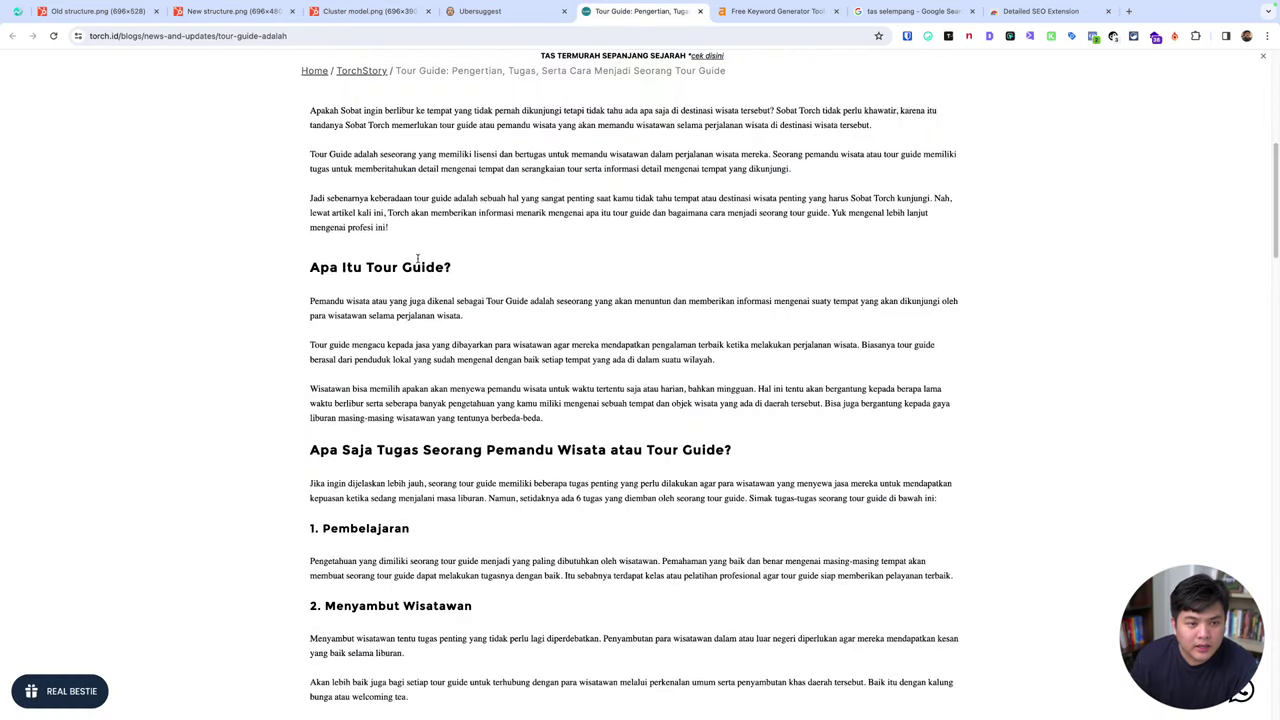
click(990, 37)
click(706, 76)
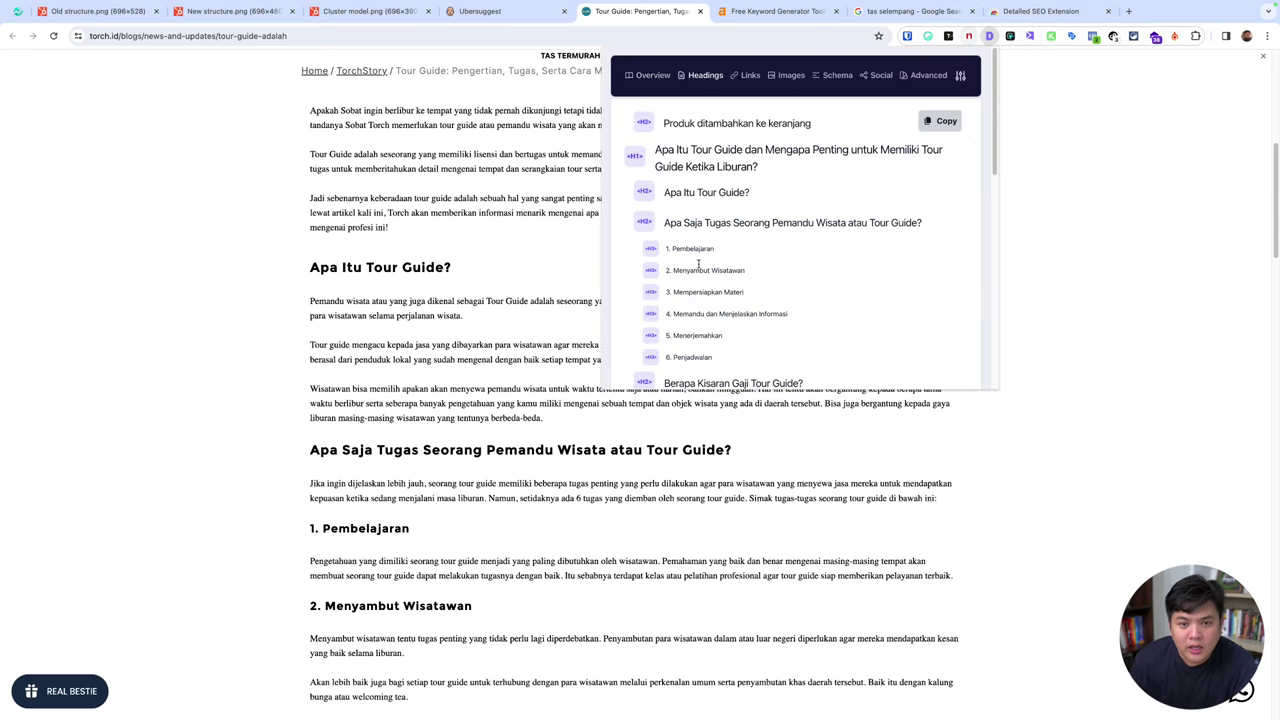
scroll(698, 265, down, 2)
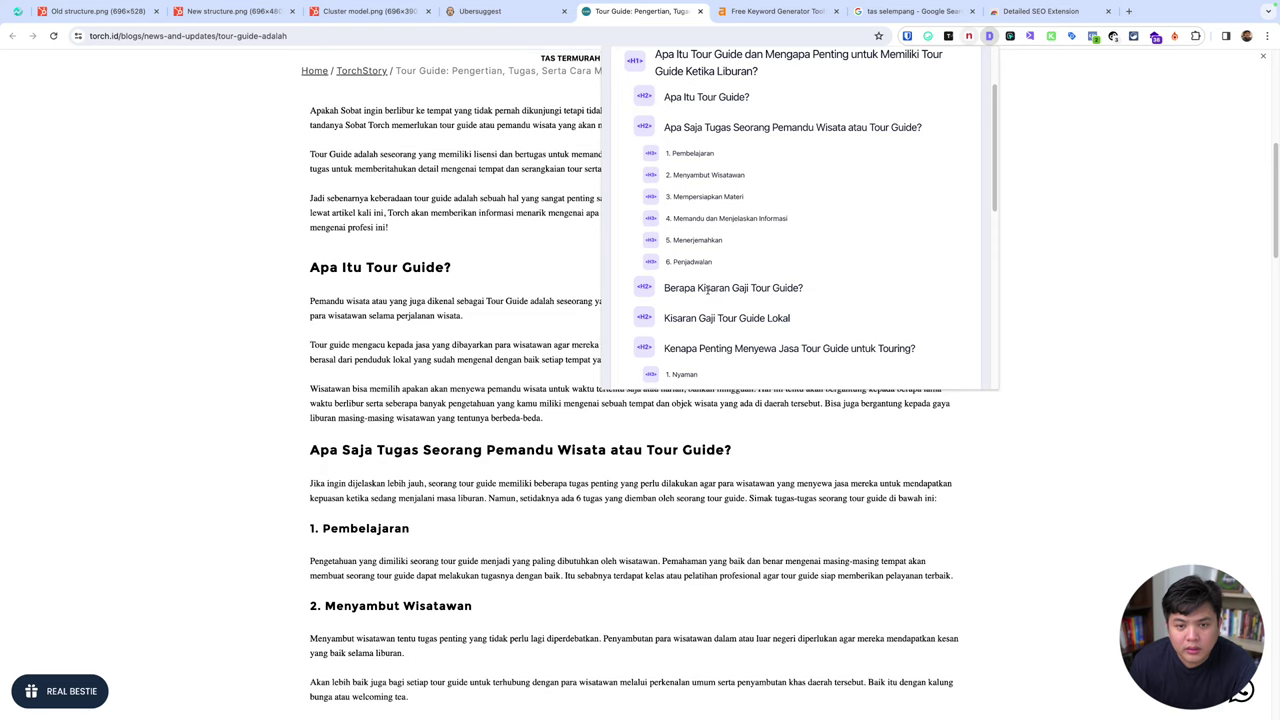
drag(697, 287, 805, 288)
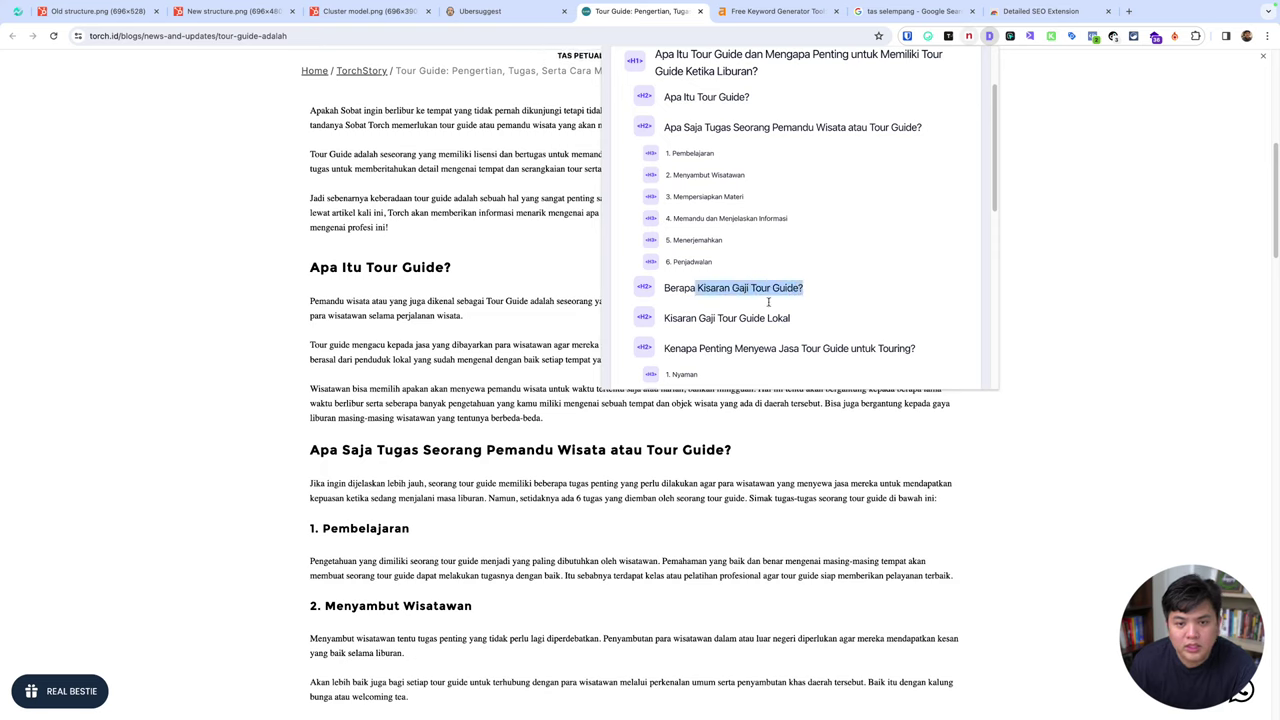
scroll(710, 321, down, 2)
click(712, 197)
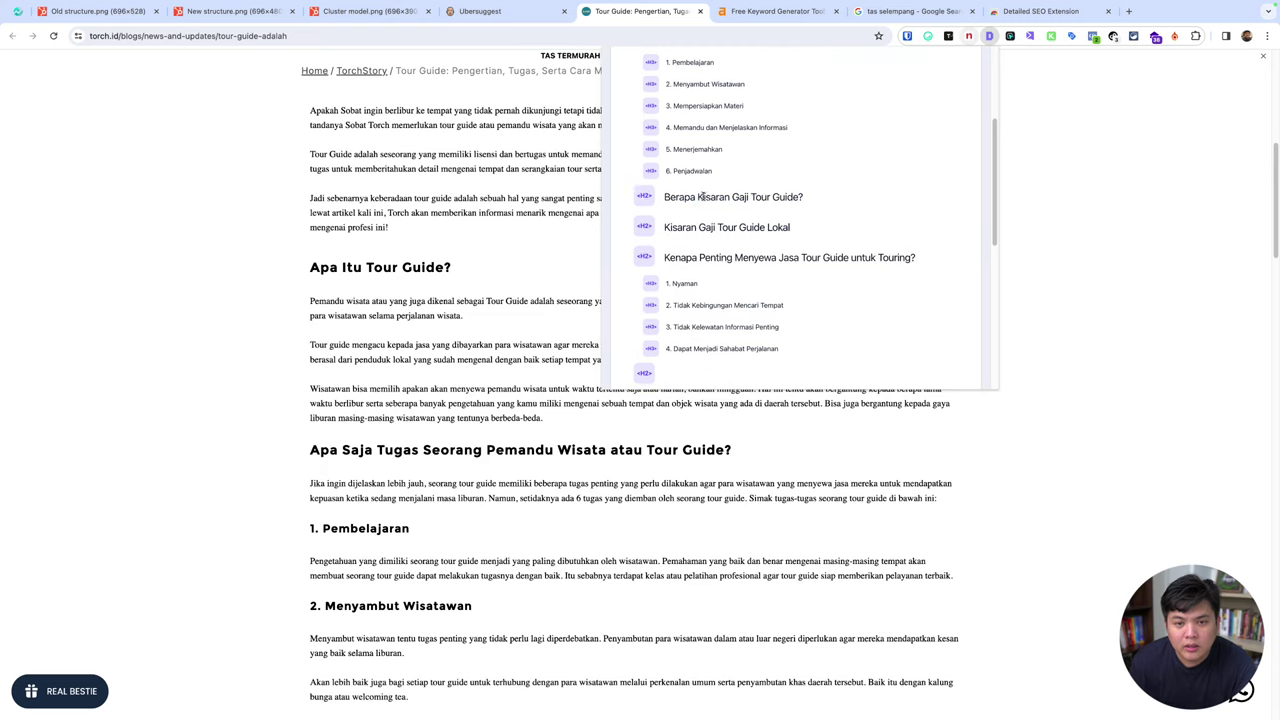
drag(699, 197, 799, 197)
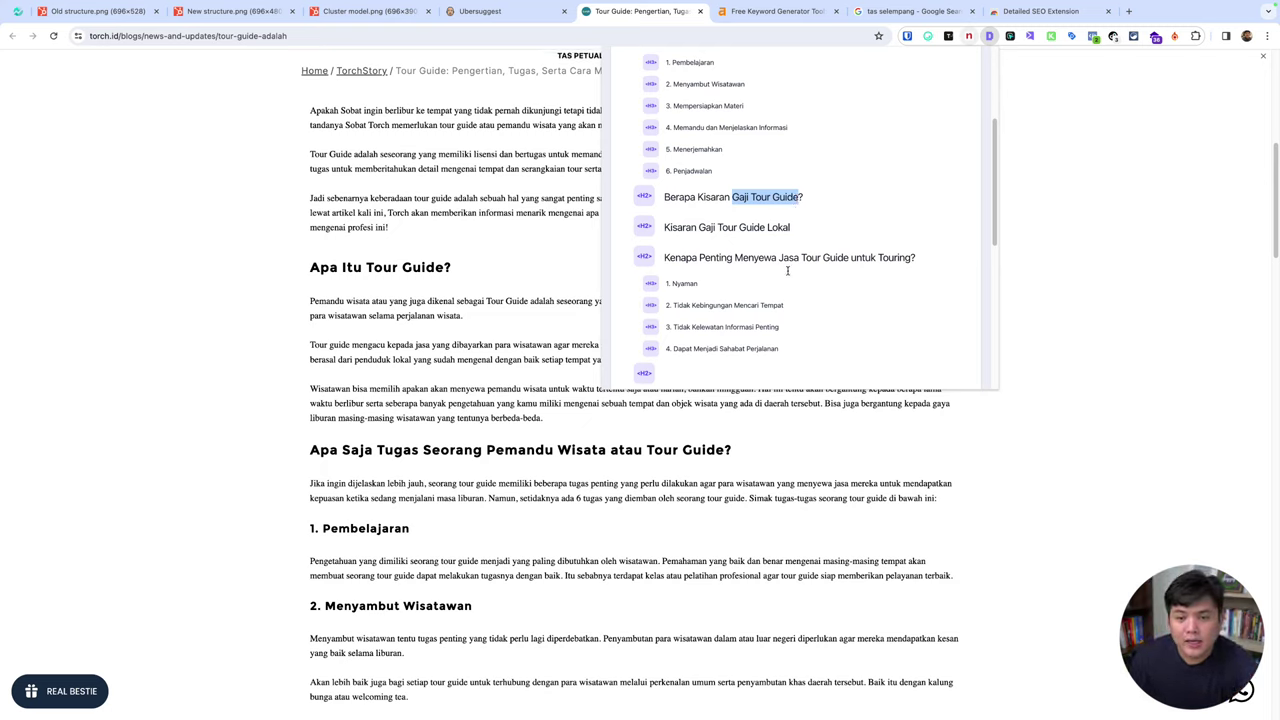
Highlight "Jasa Tour Guide" and "Cara Menjadi Tour Guide" in the outline, review the remaining headings, and close the extension.
drag(779, 260, 853, 264)
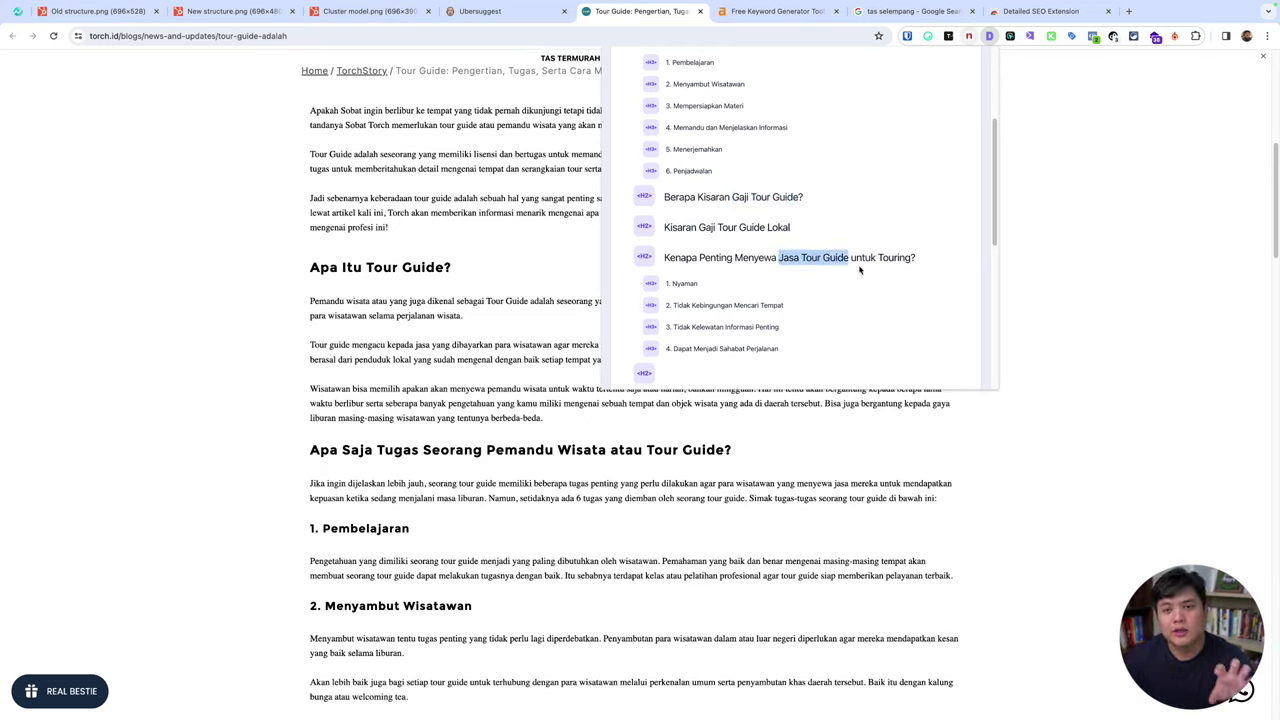
scroll(825, 286, down, 2)
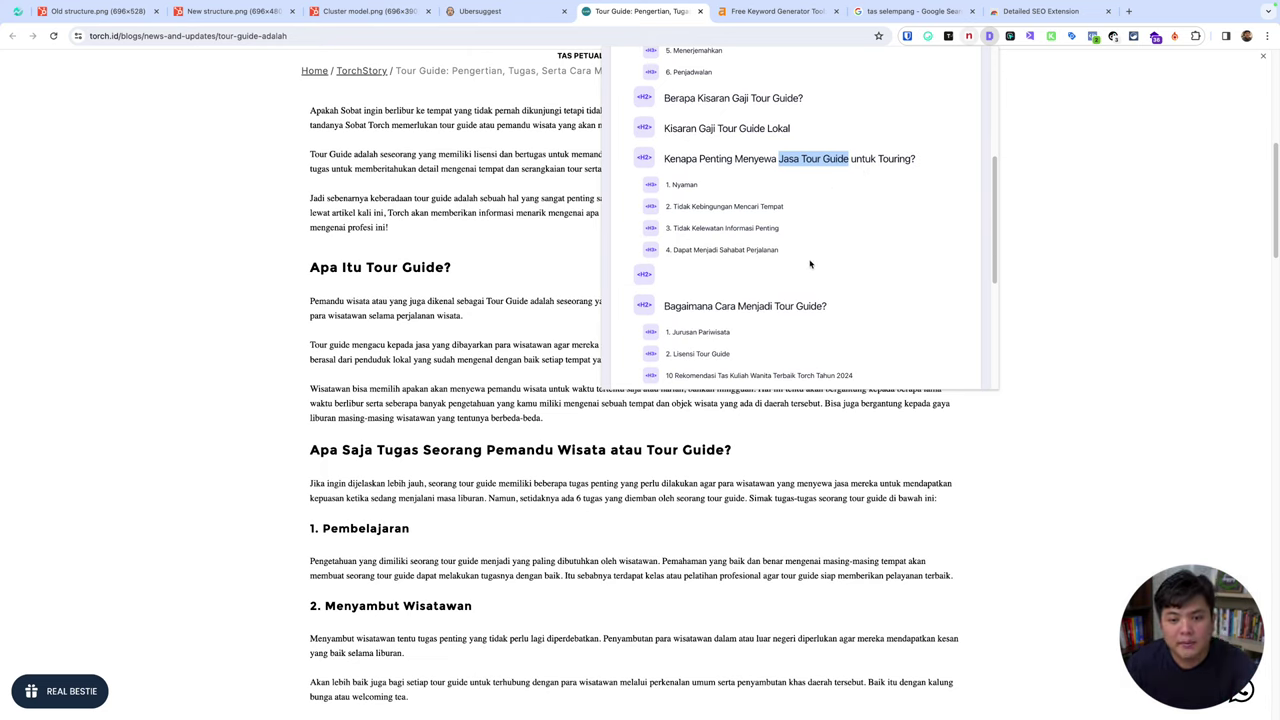
drag(715, 307, 820, 307)
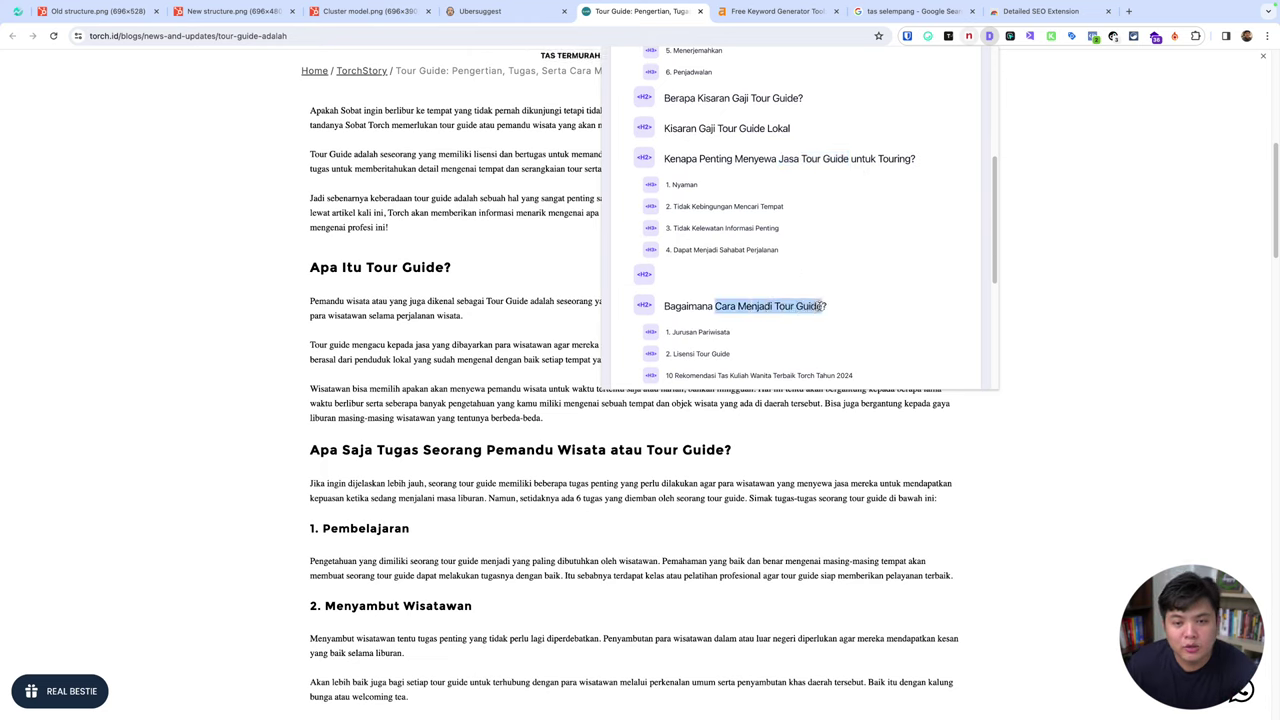
scroll(843, 312, down, 1)
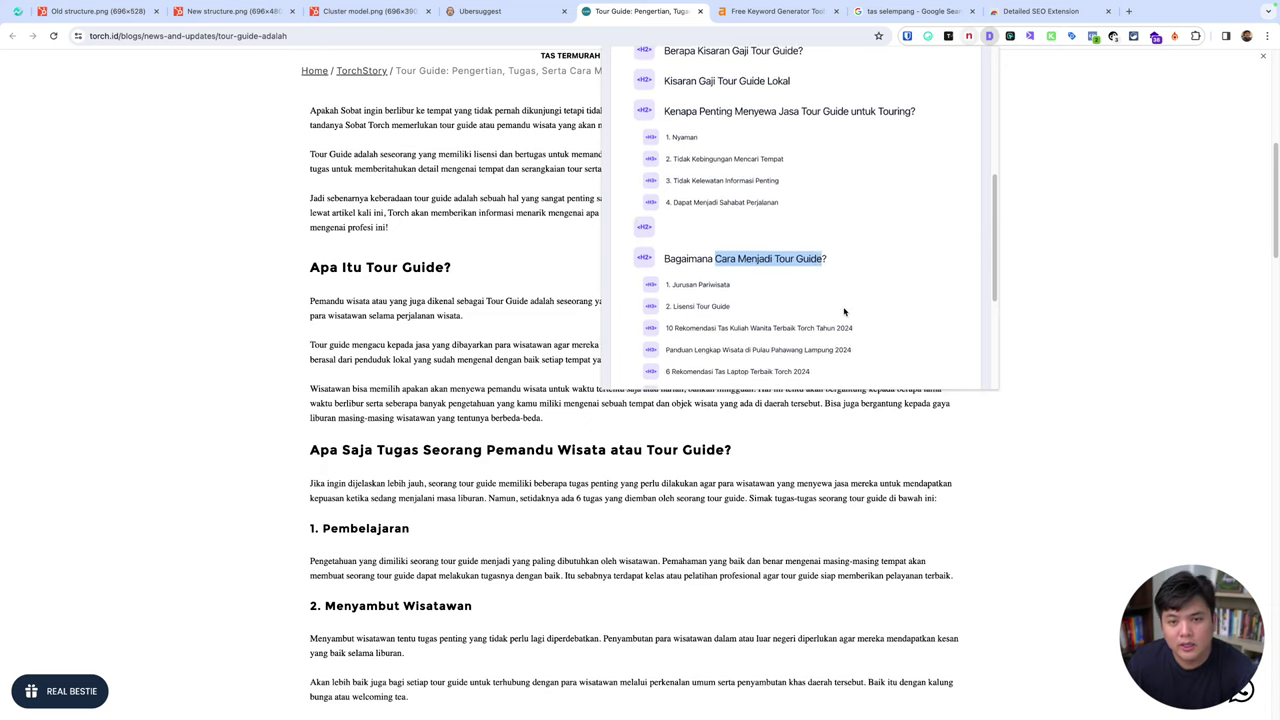
scroll(808, 360, down, 5)
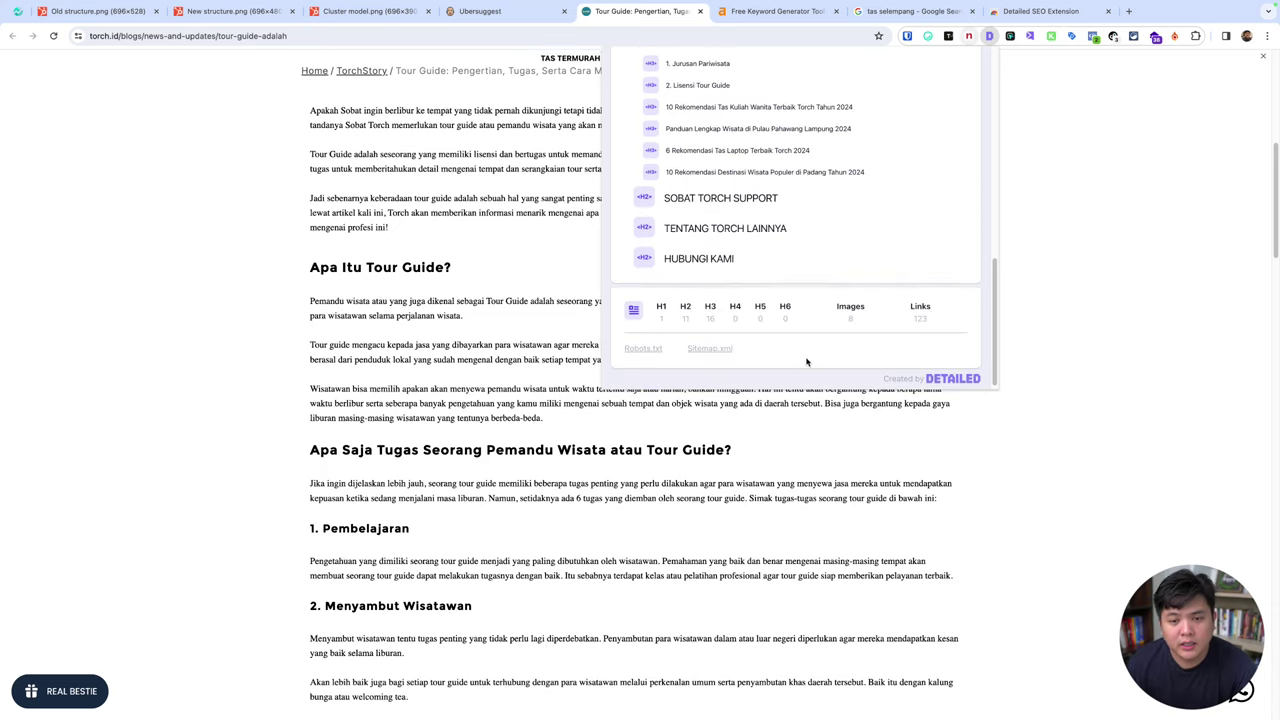
scroll(814, 293, up, 10)
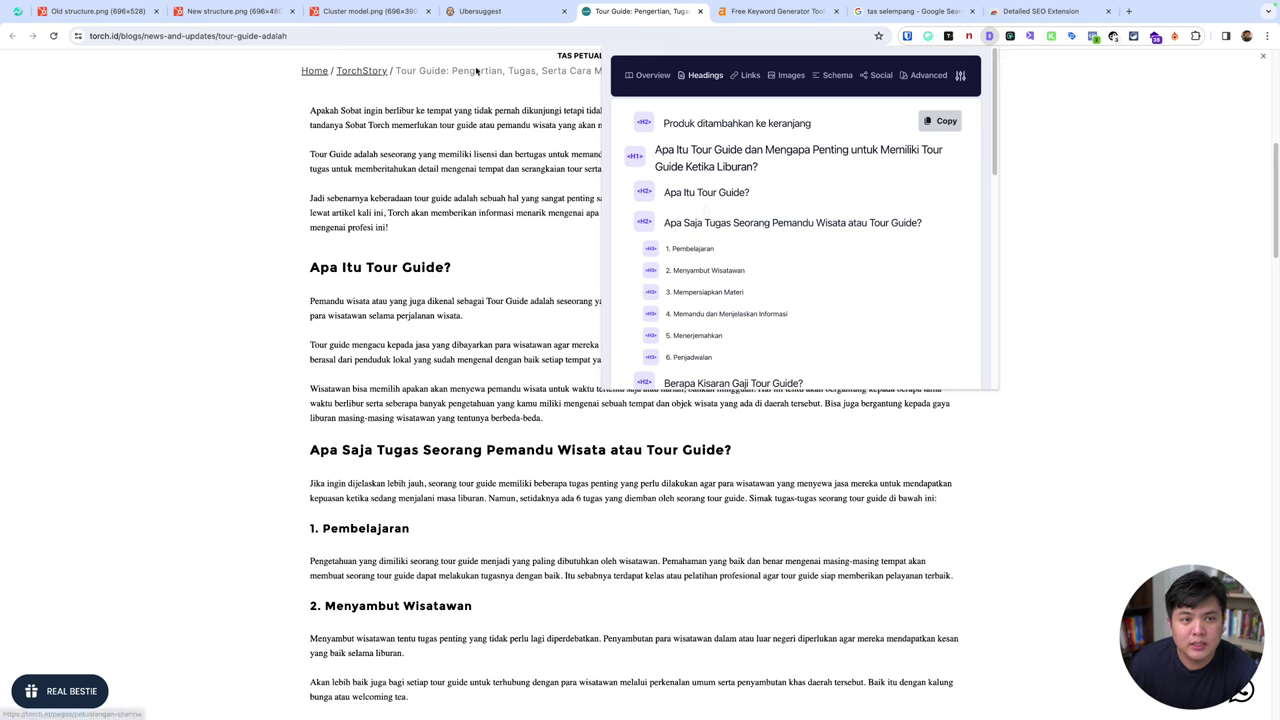
click(505, 178)
scroll(512, 190, up, 5)
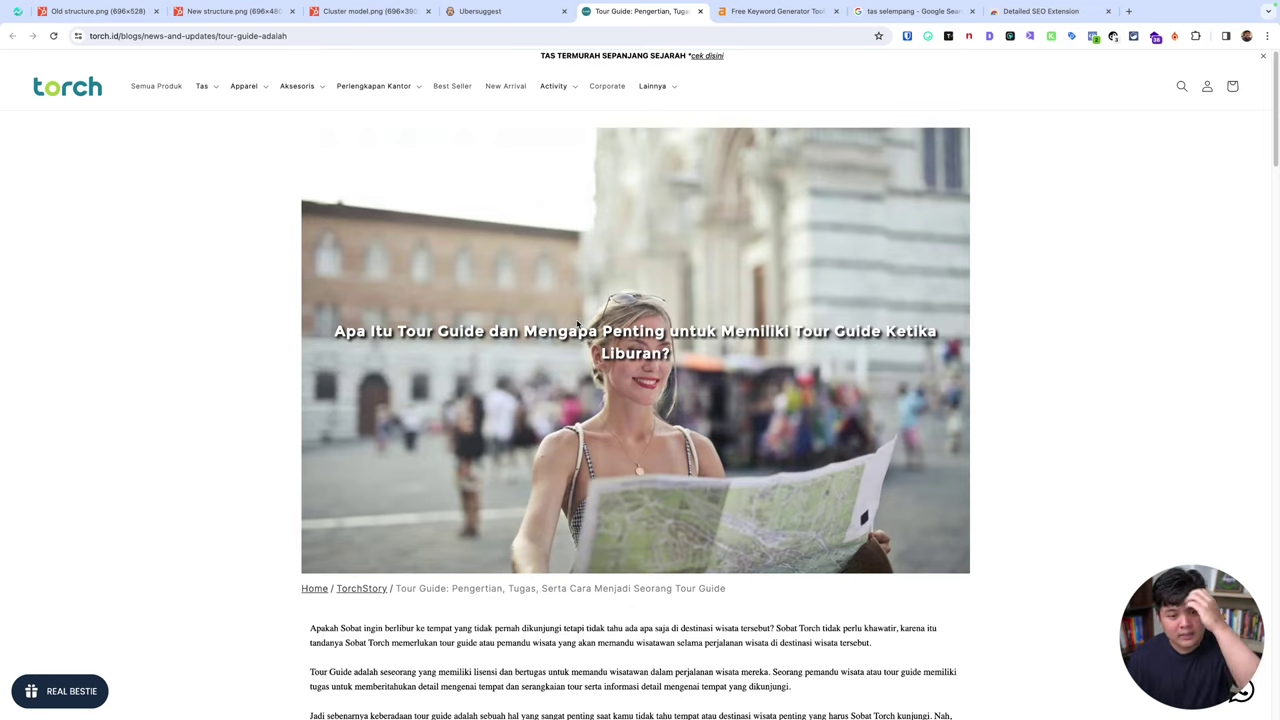
Check the topic cluster diagram and highlight the keyword phrase in the article's "Apa Saja Tugas Seorang Pemandu Wisata atau Tour Guide?" heading.
click(368, 11)
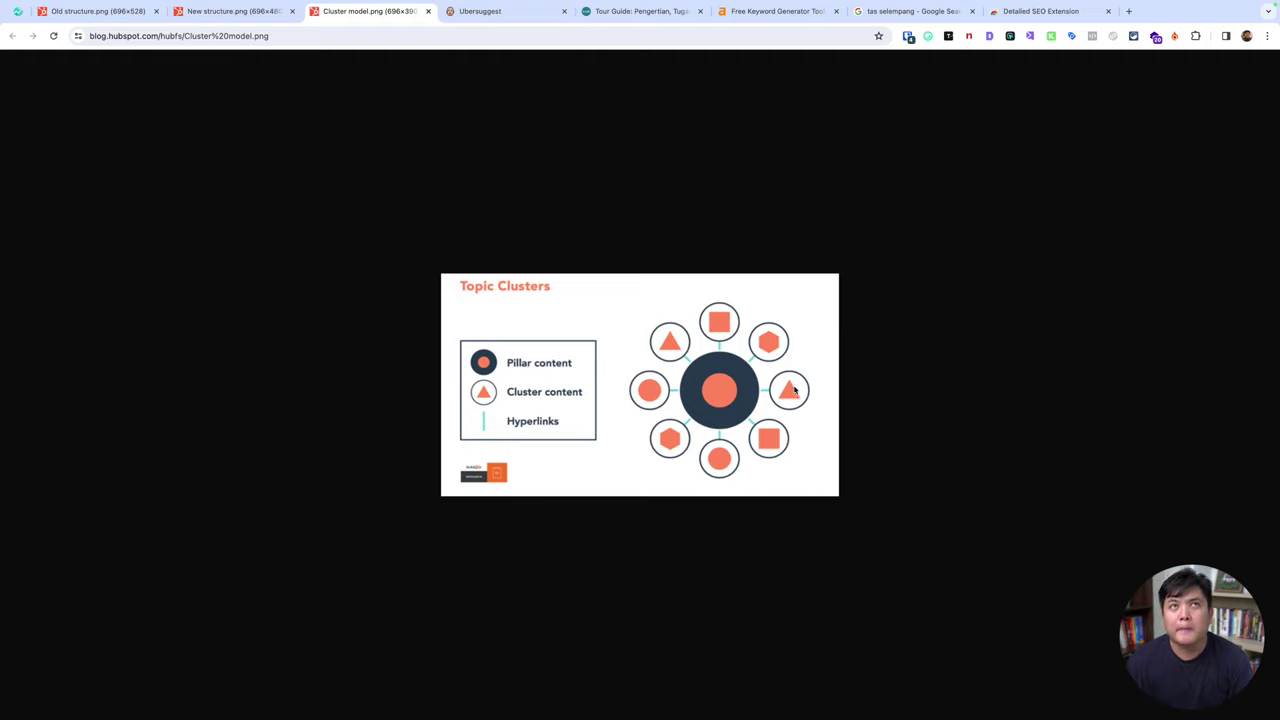
click(650, 11)
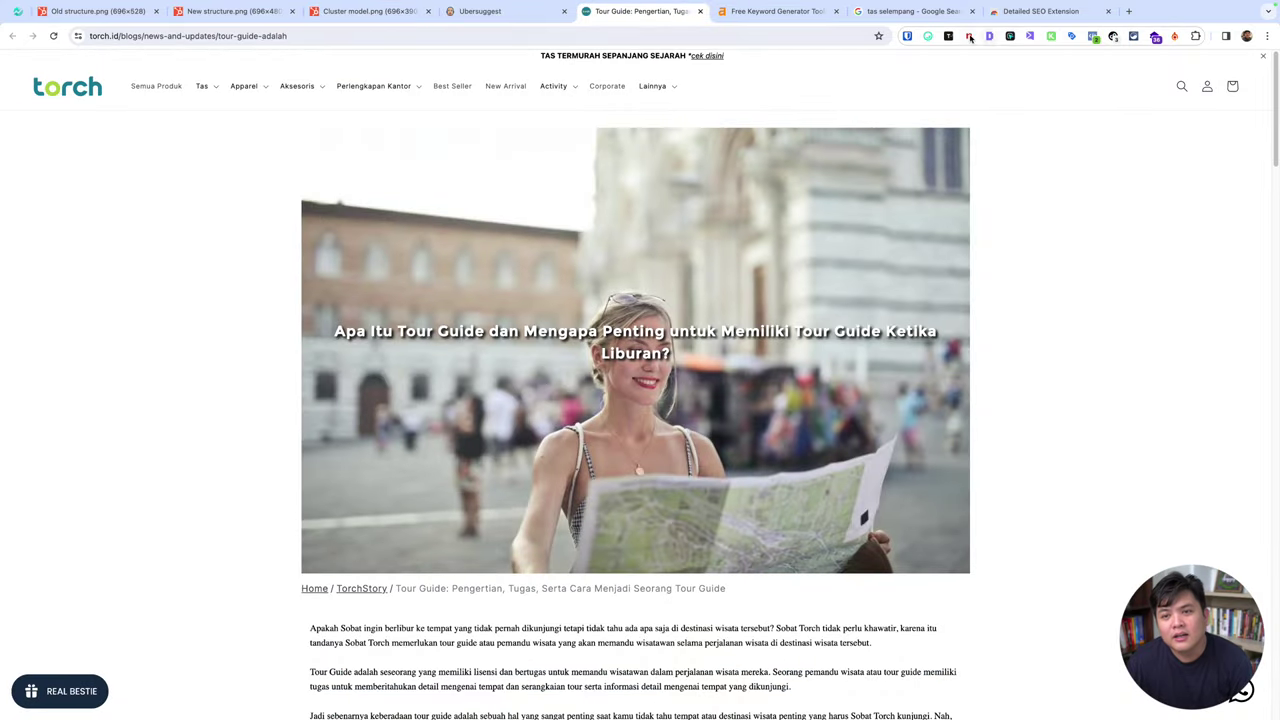
scroll(863, 327, down, 10)
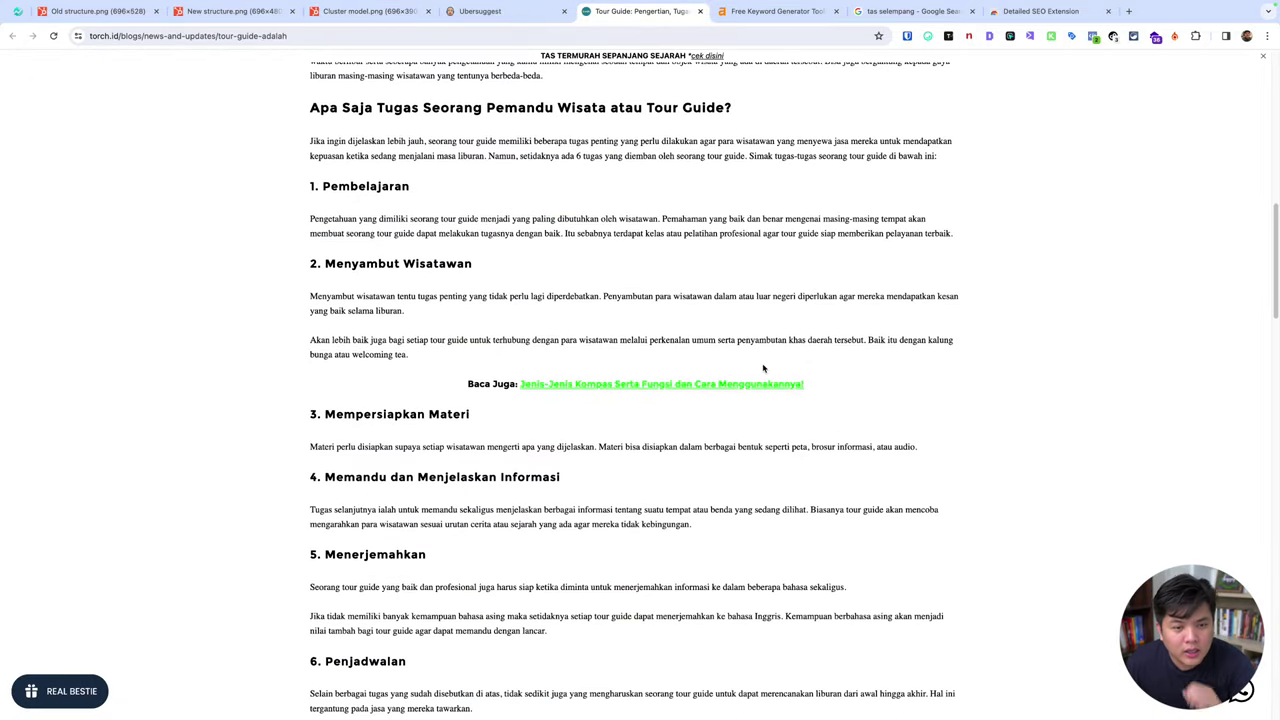
scroll(707, 348, up, 2)
drag(388, 186, 743, 190)
click(798, 339)
Highlight "Gaji Tour Guide" and "Jasa Tour Guide" in the article's salary and hiring section headings.
scroll(889, 517, down, 10)
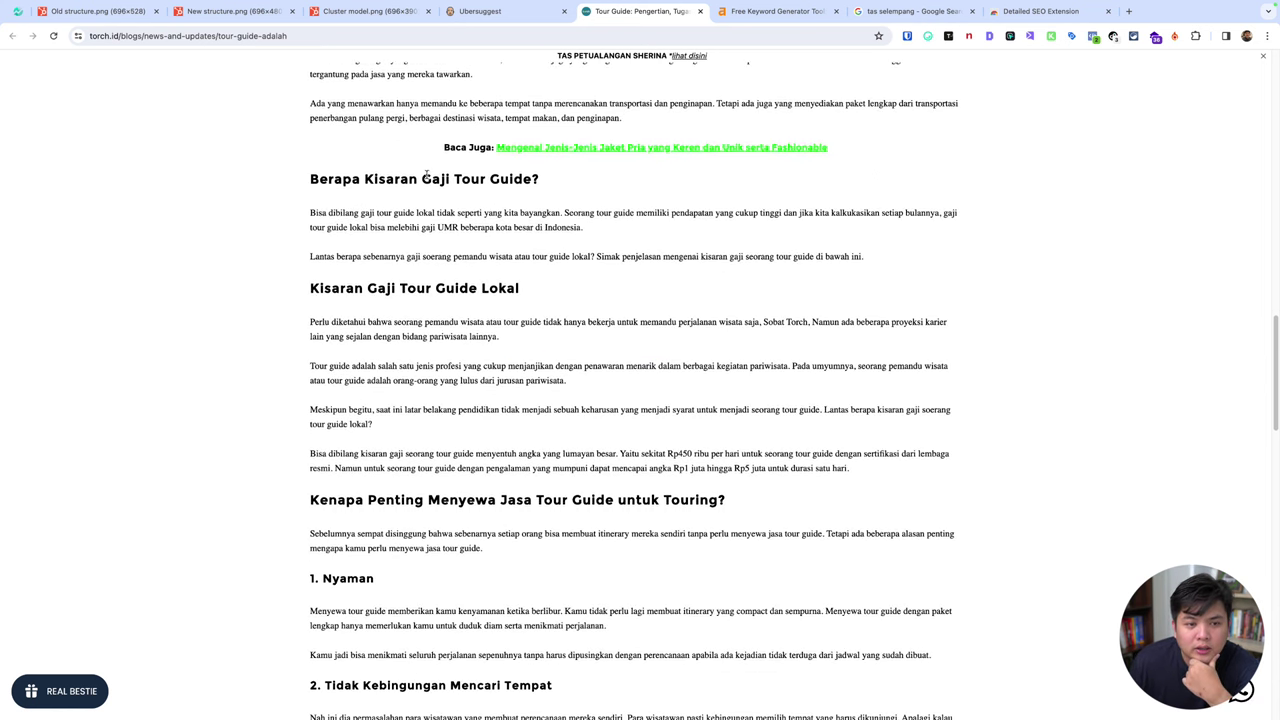
drag(420, 182, 555, 204)
click(611, 262)
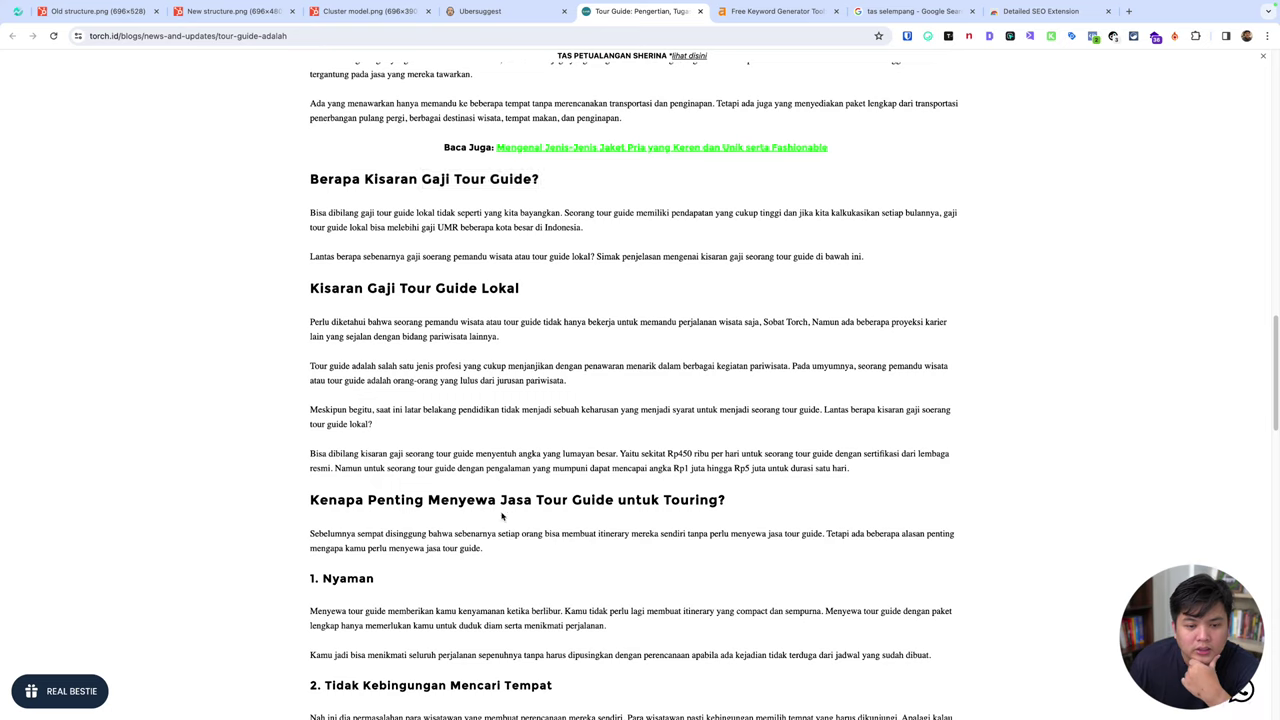
drag(500, 502, 614, 506)
click(641, 507)
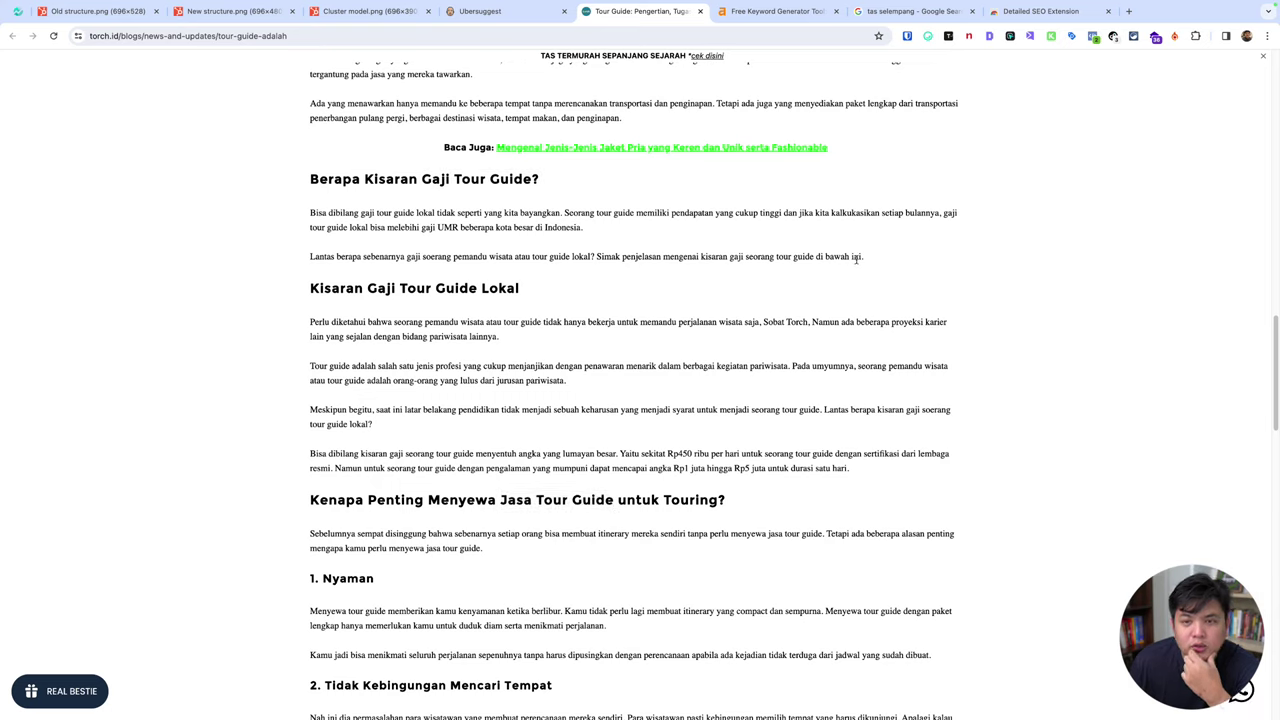
click(509, 14)
click(651, 11)
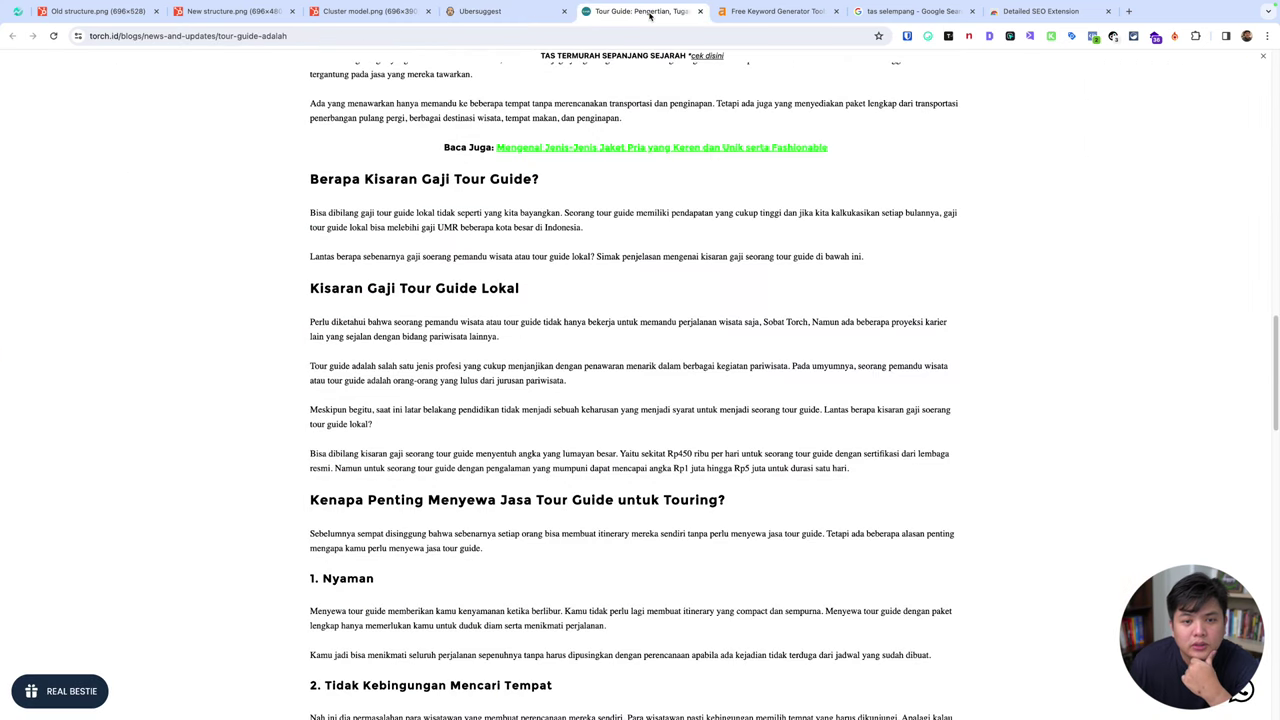
click(523, 15)
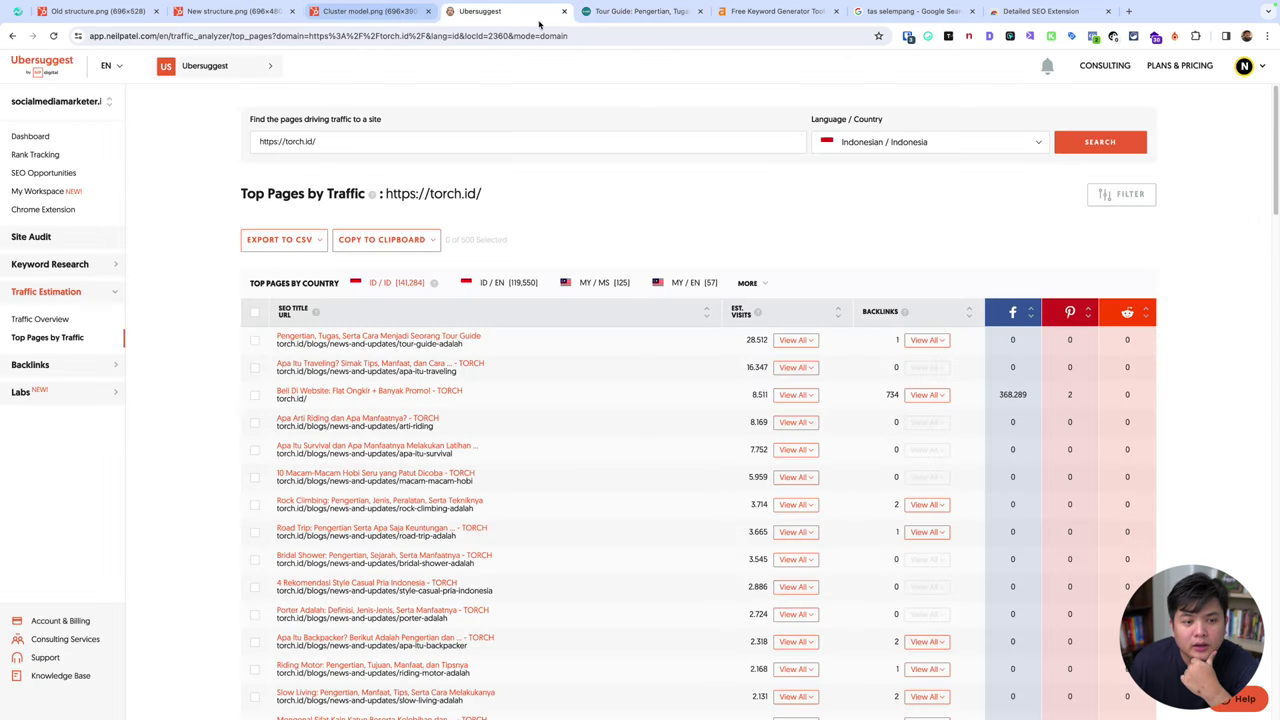
click(640, 11)
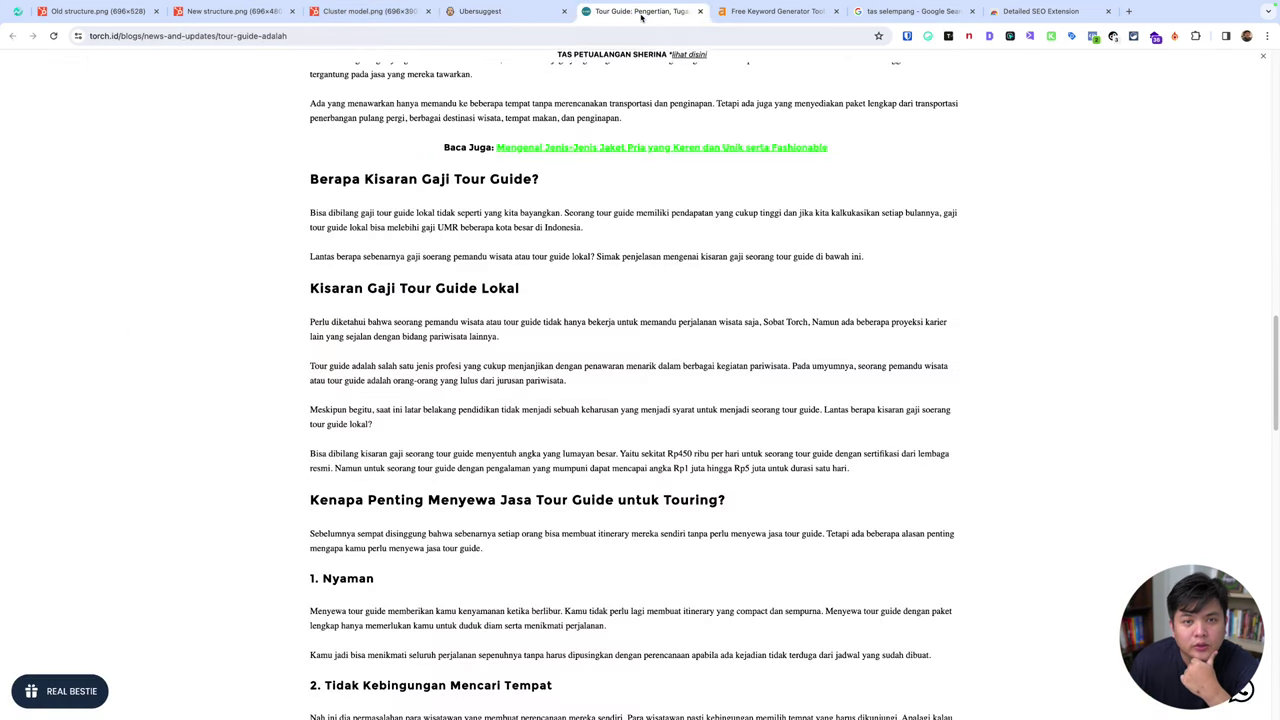
click(773, 12)
click(641, 12)
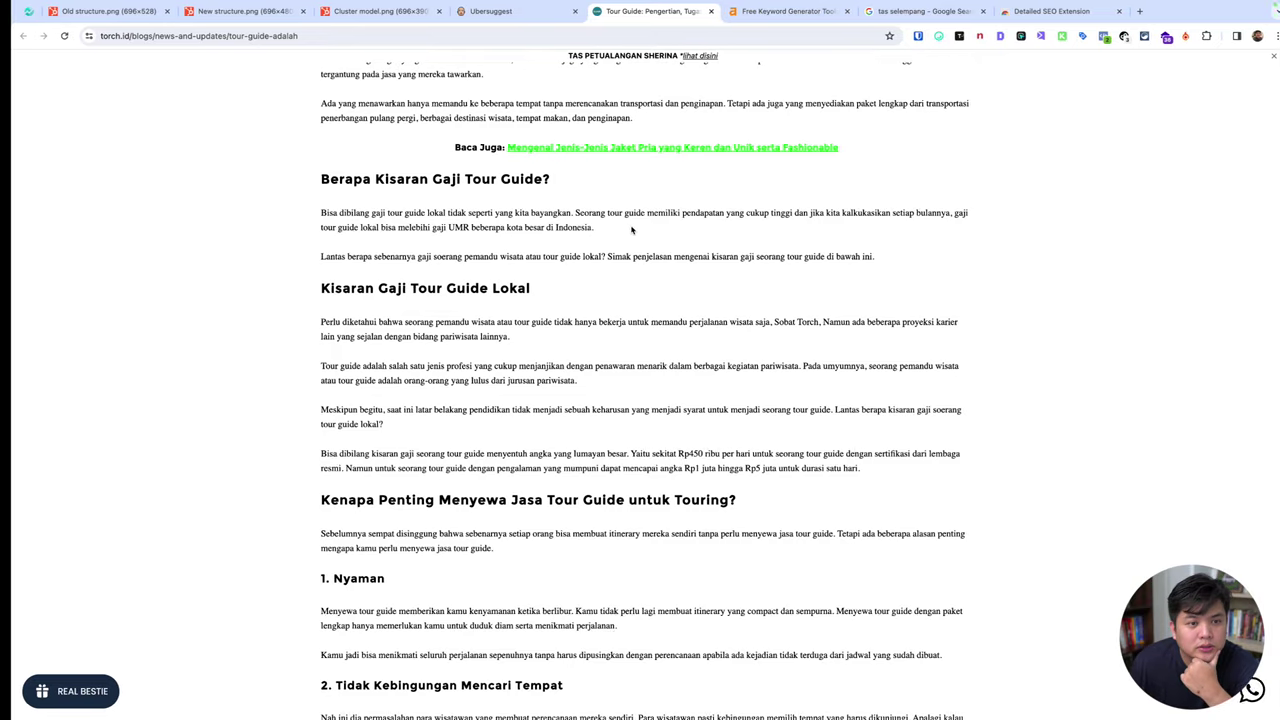
click(395, 14)
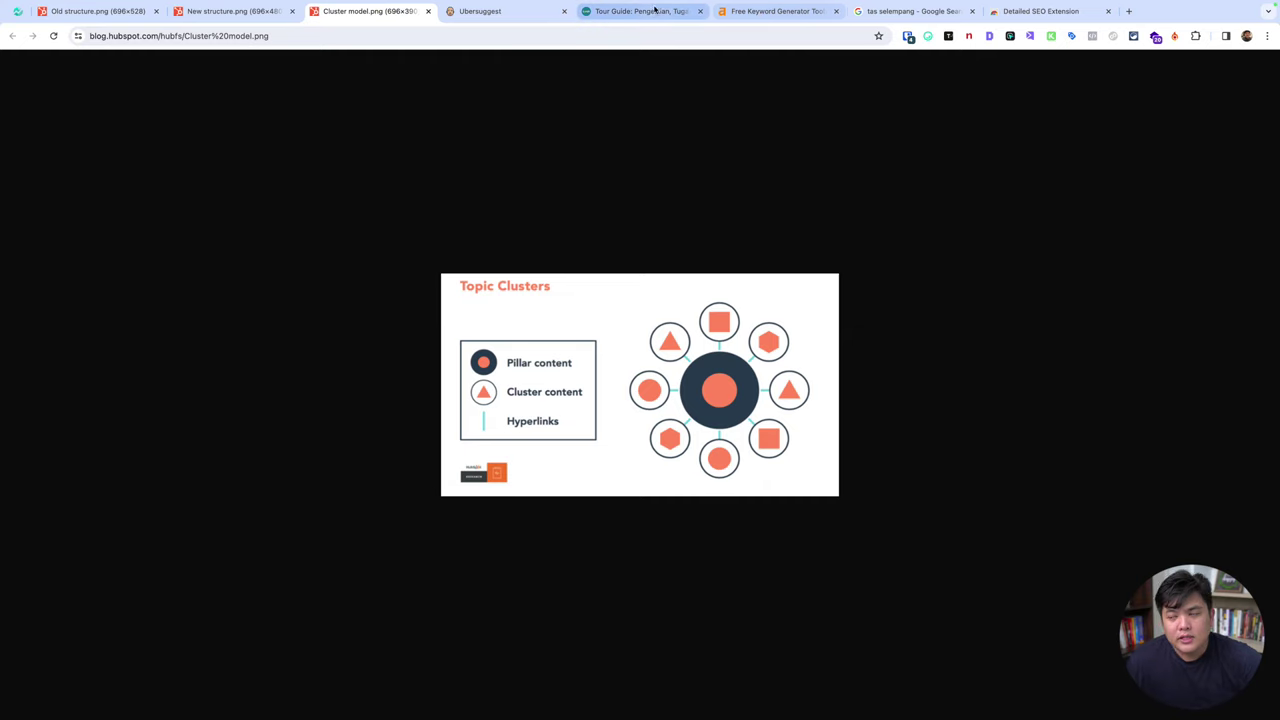
click(767, 12)
Switch to Ubersuggest, close the tour guide article, and check that article's estimated visits in Torch's top pages list.
click(508, 11)
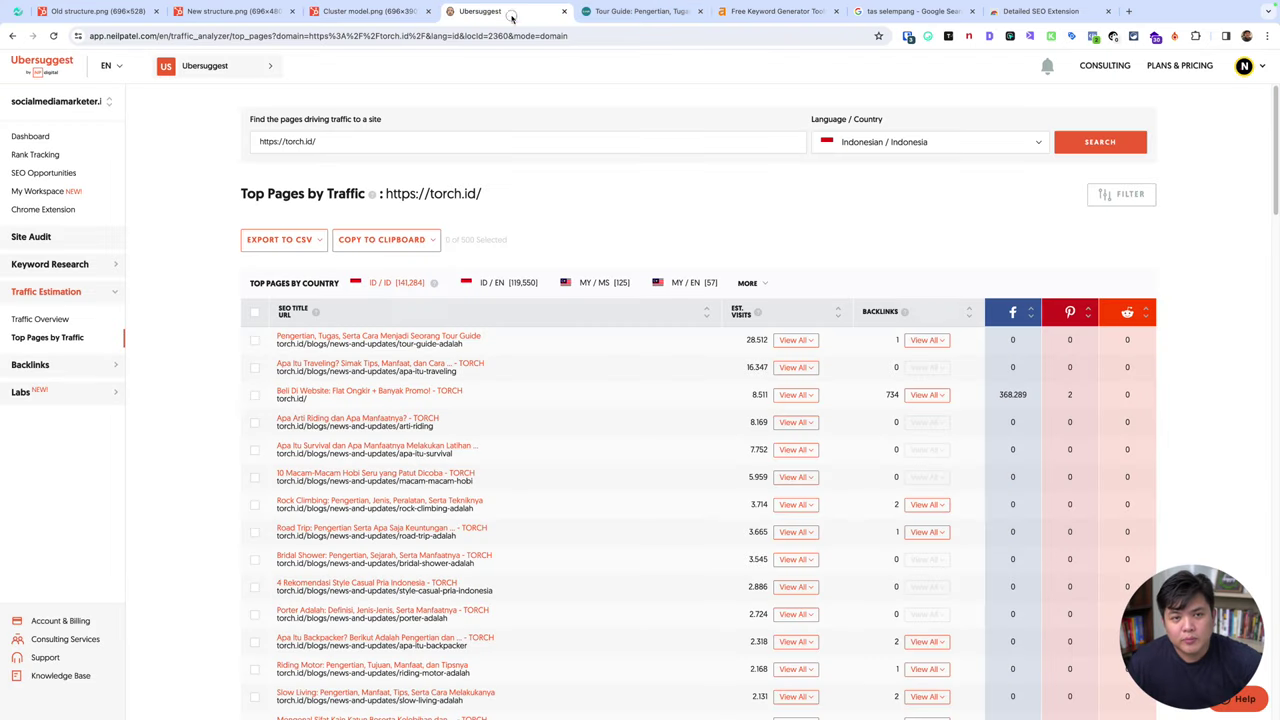
click(698, 12)
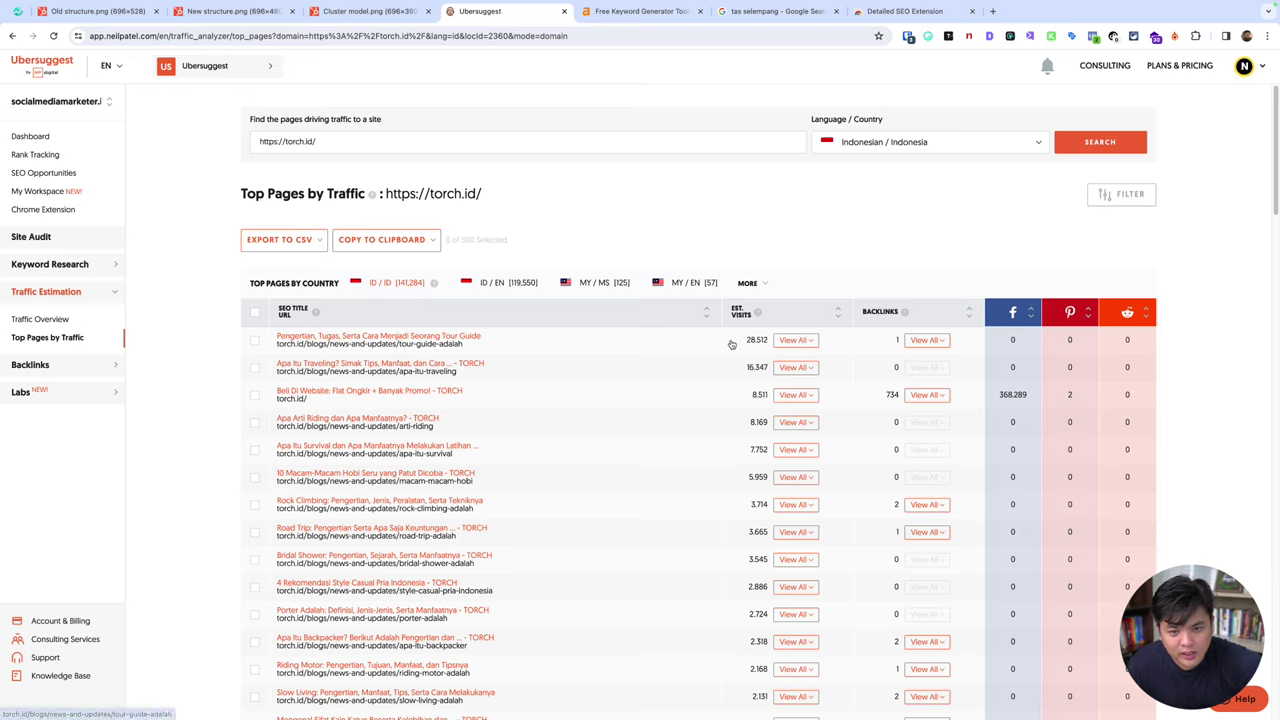
drag(731, 344, 767, 341)
click(575, 349)
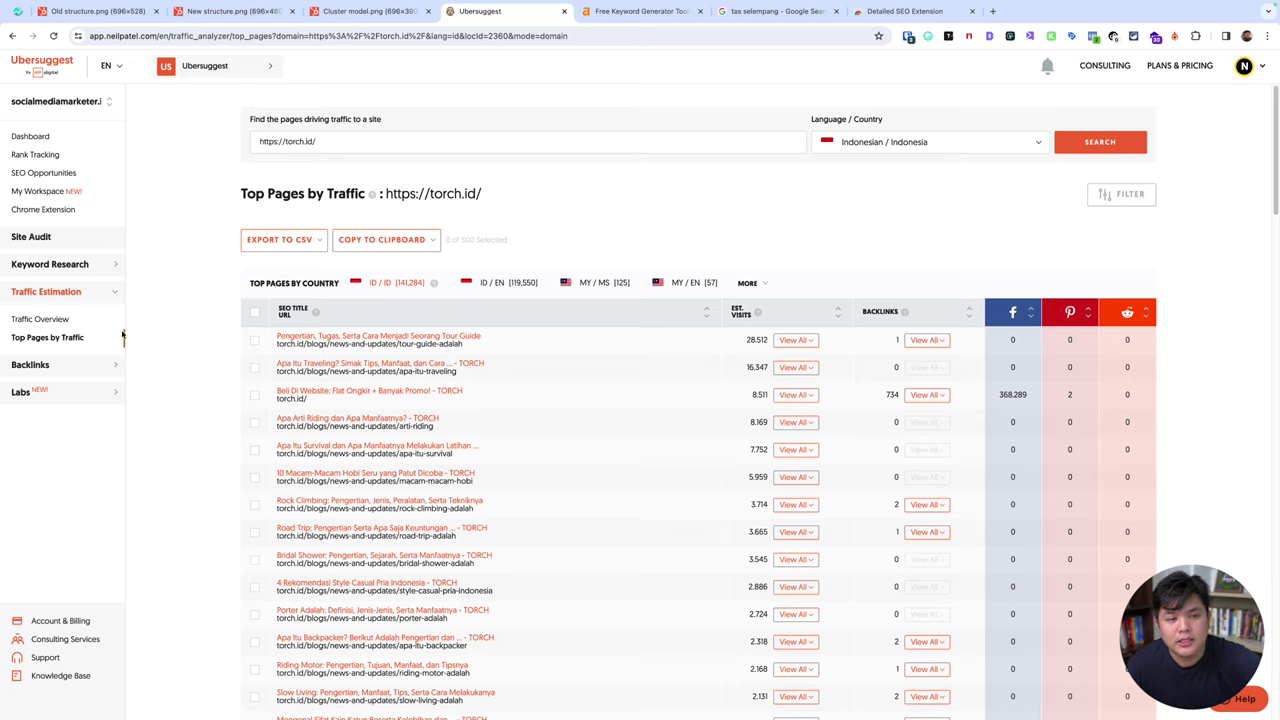
Get a keyword overview for "tour guide adalah" in Indonesian for Indonesia.
click(80, 268)
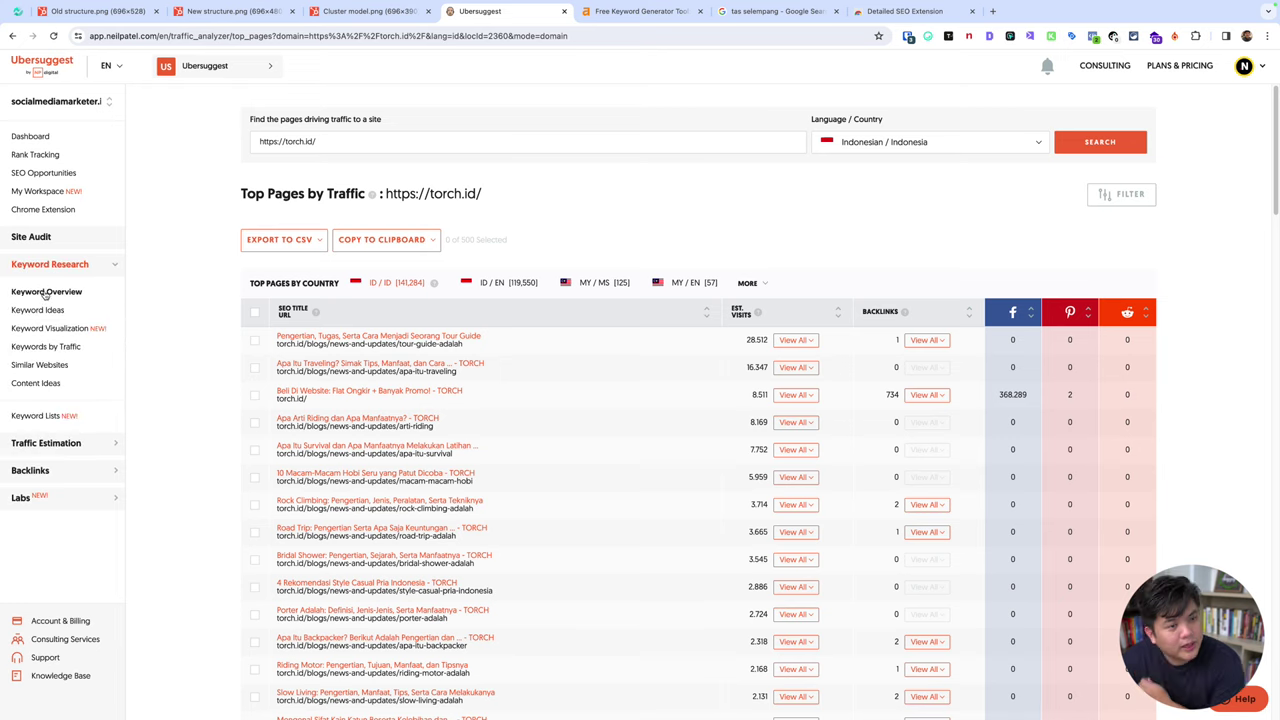
click(44, 293)
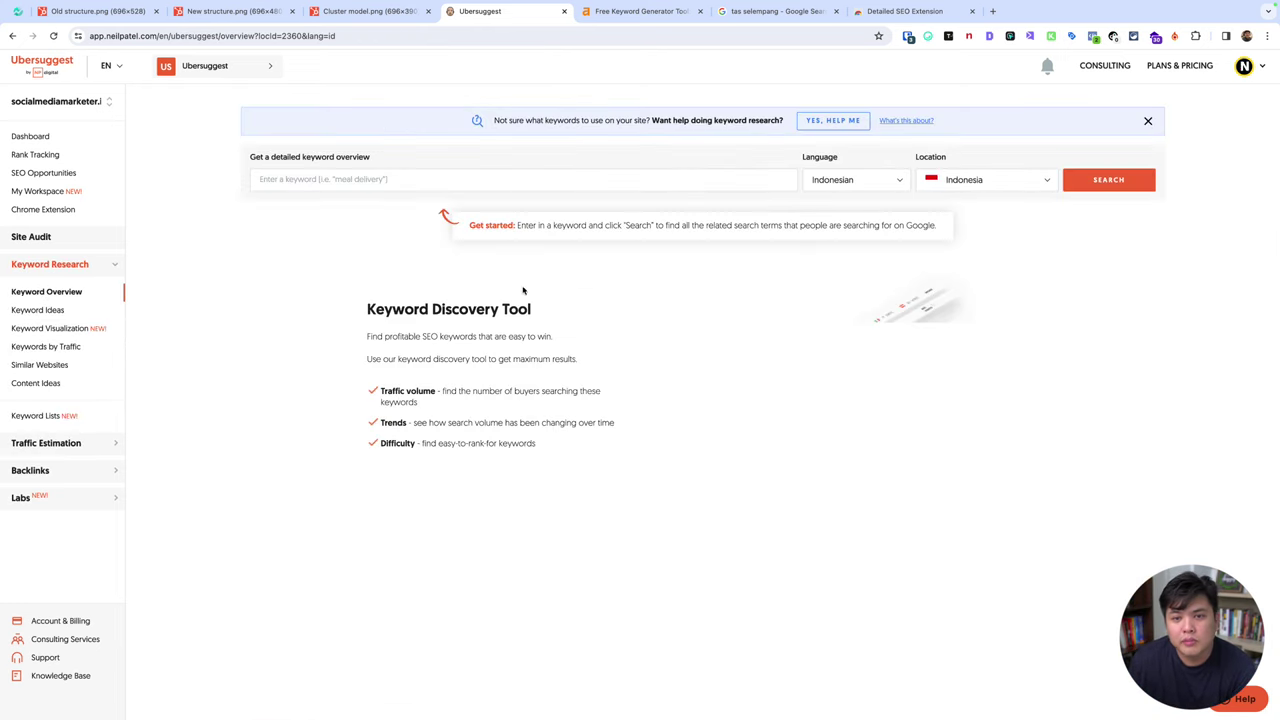
click(474, 178)
text(ta)
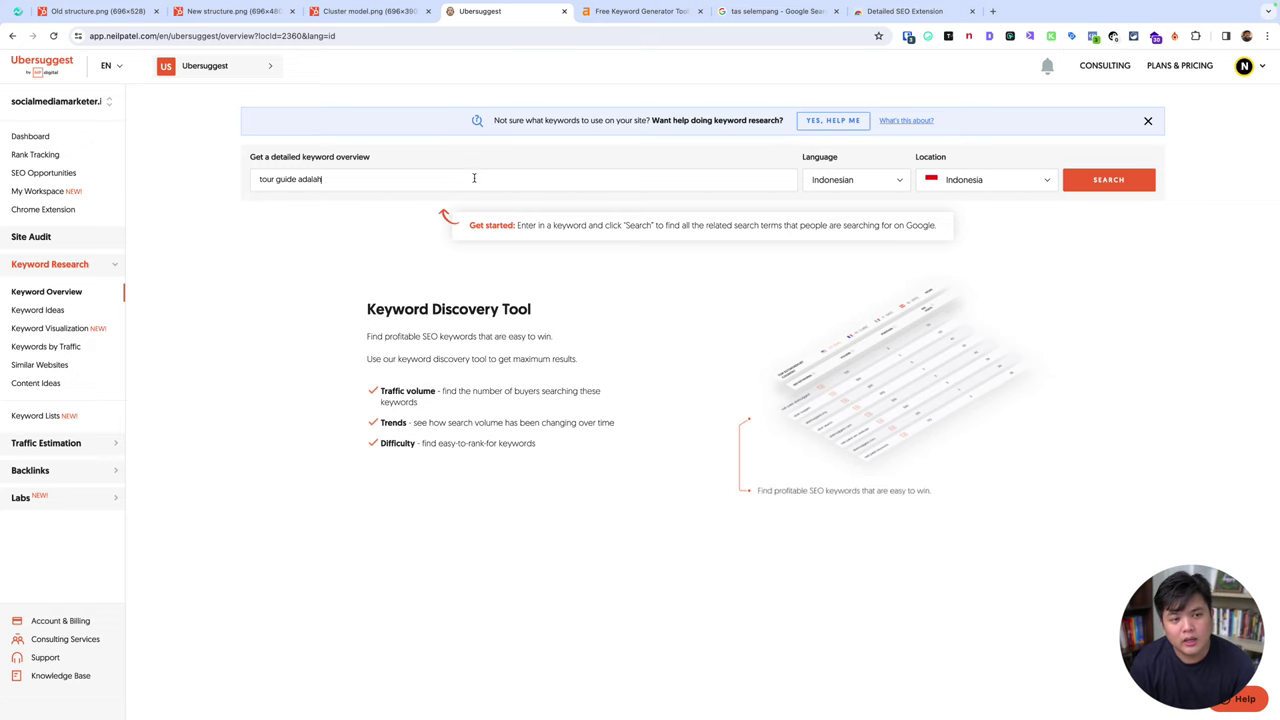
text(ur guide adalah)
key(Return)
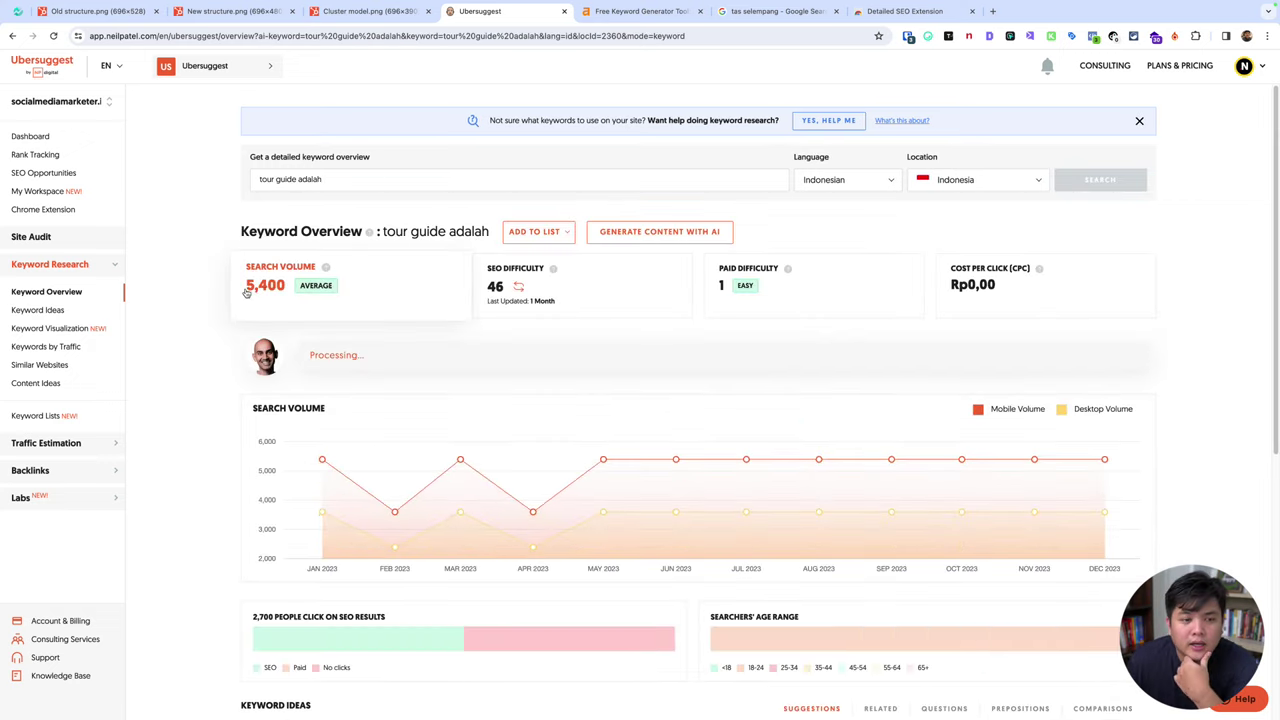
Review the search volume, keyword ideas and content ideas for "tour guide adalah", and highlight the keyword in the overview heading.
scroll(194, 389, down, 5)
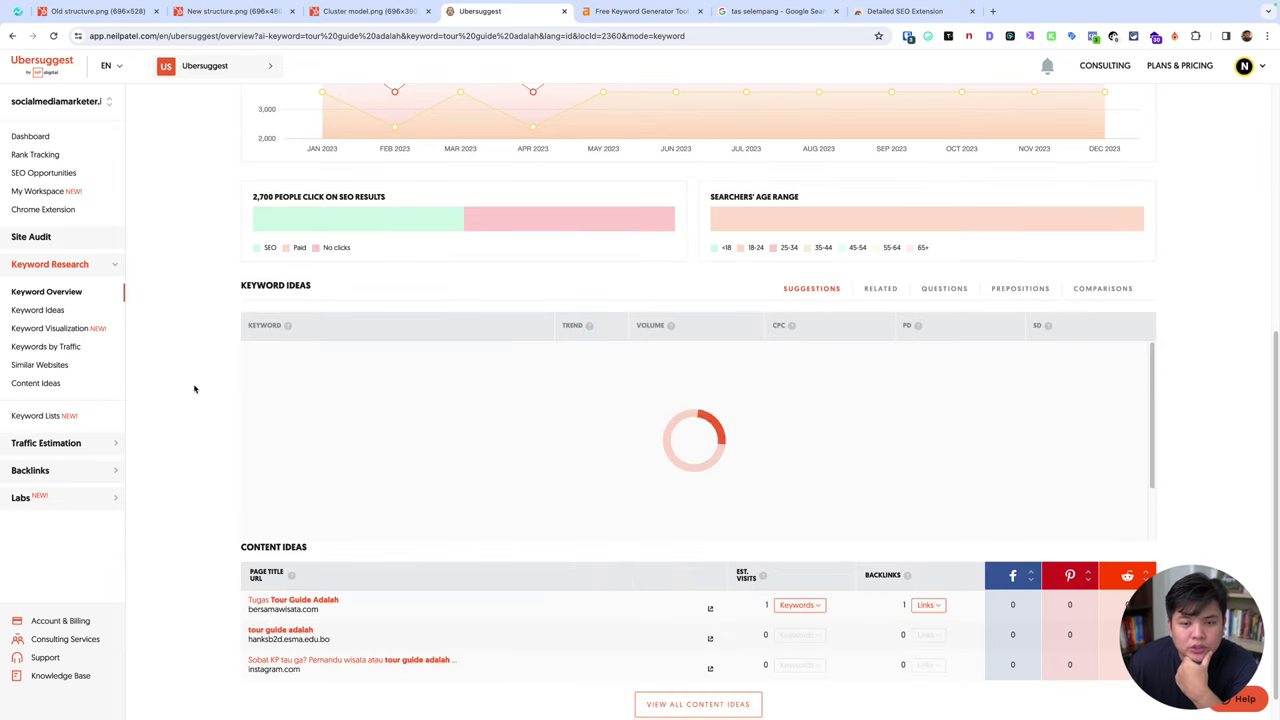
scroll(197, 390, down, 1)
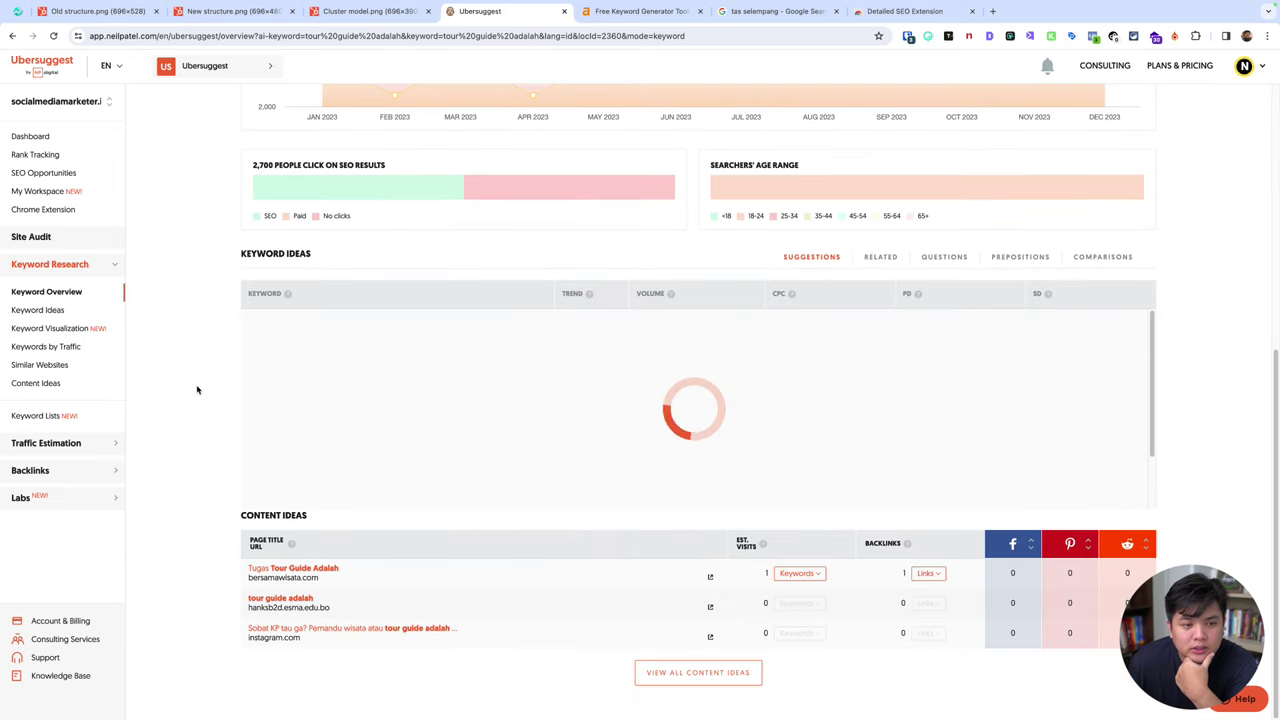
scroll(197, 387, up, 1)
scroll(197, 391, down, 1)
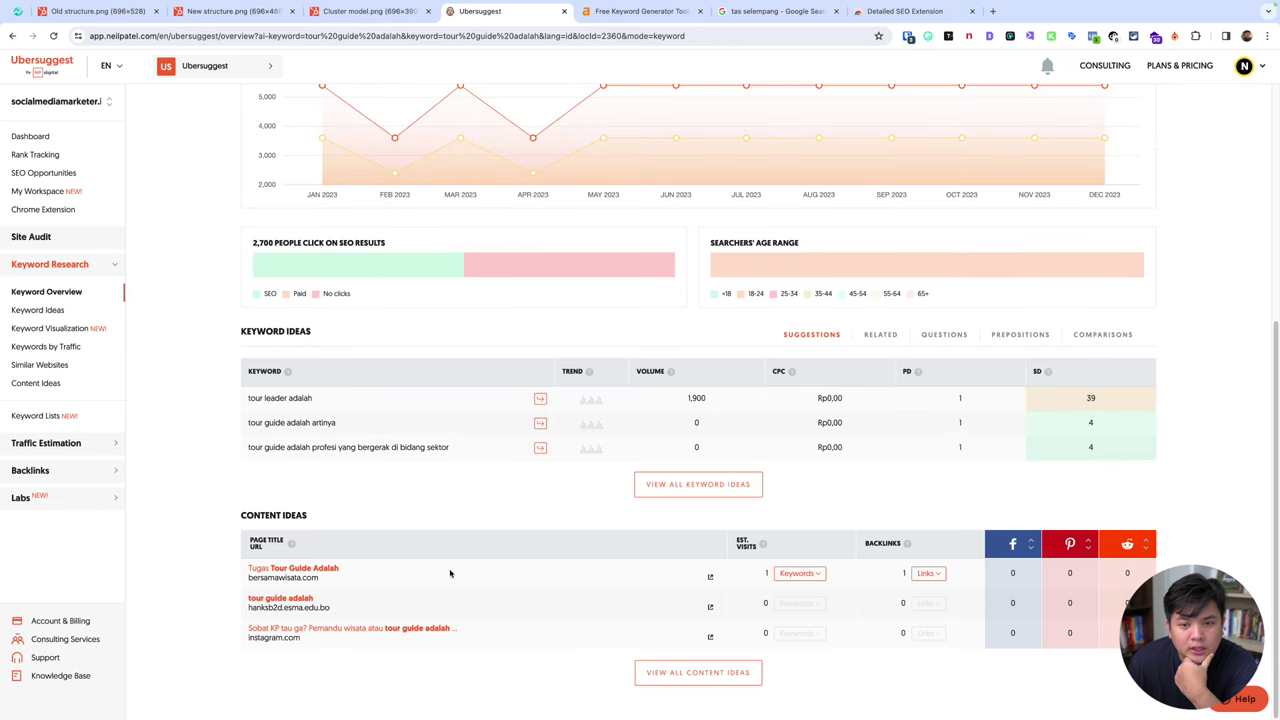
scroll(484, 557, up, 3)
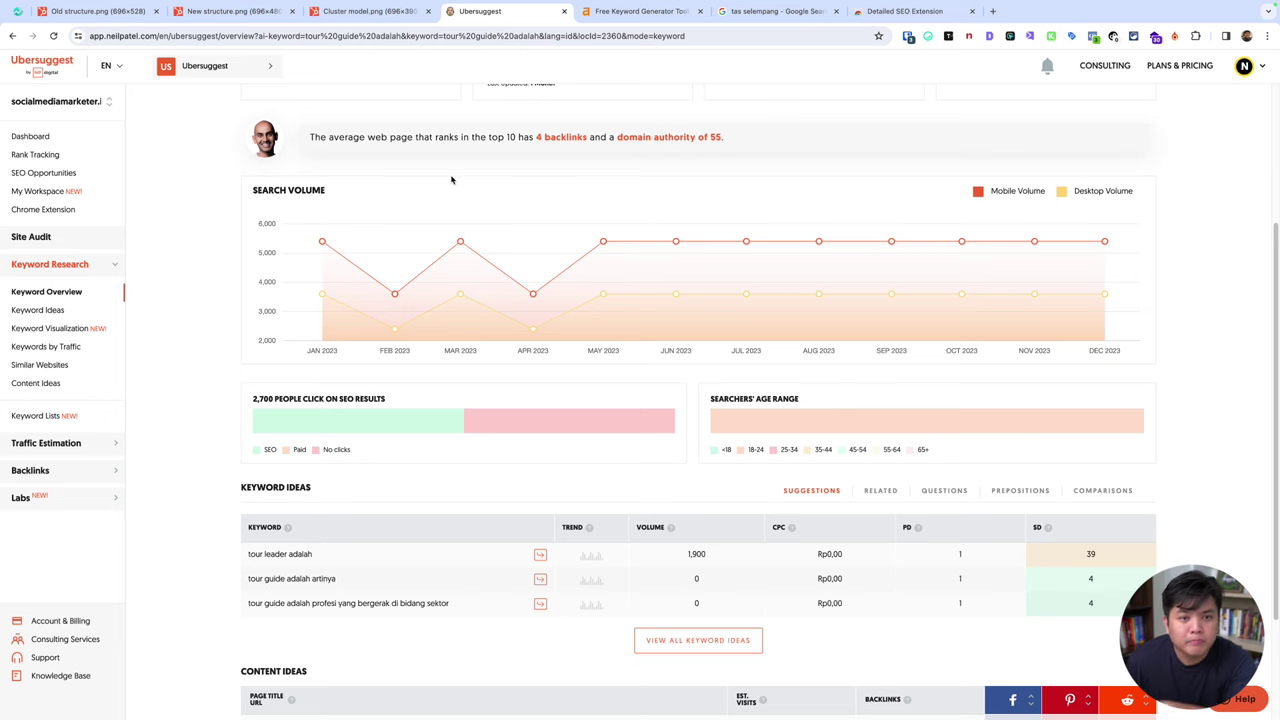
scroll(449, 177, up, 4)
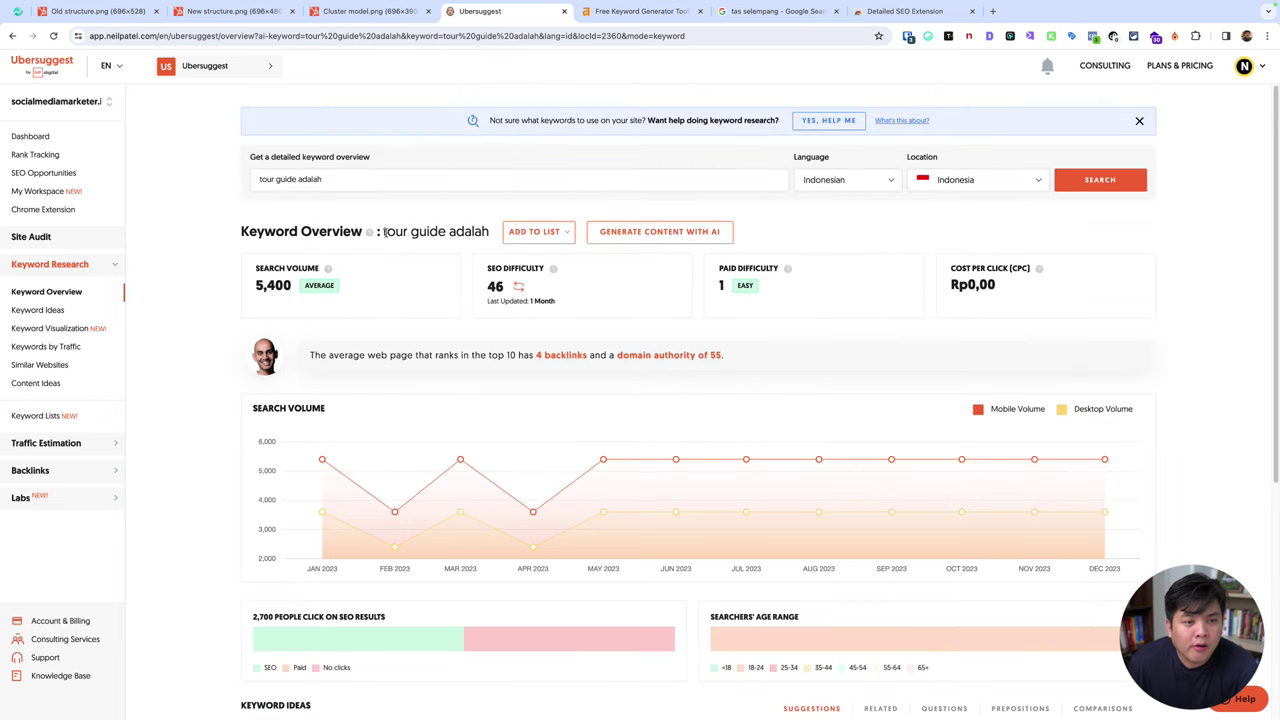
drag(380, 232, 490, 231)
click(488, 231)
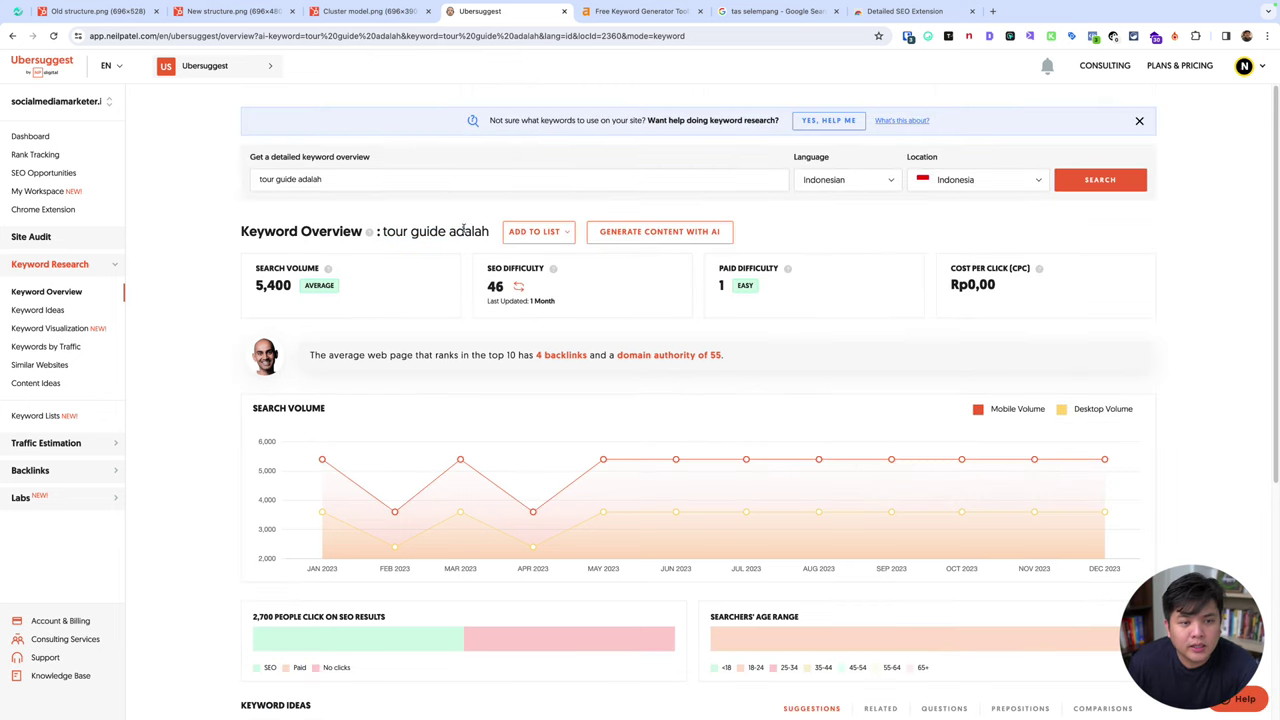
Check the related and suggested keyword ideas, view the full keyword ideas list, and return to the dashboard.
scroll(432, 390, down, 7)
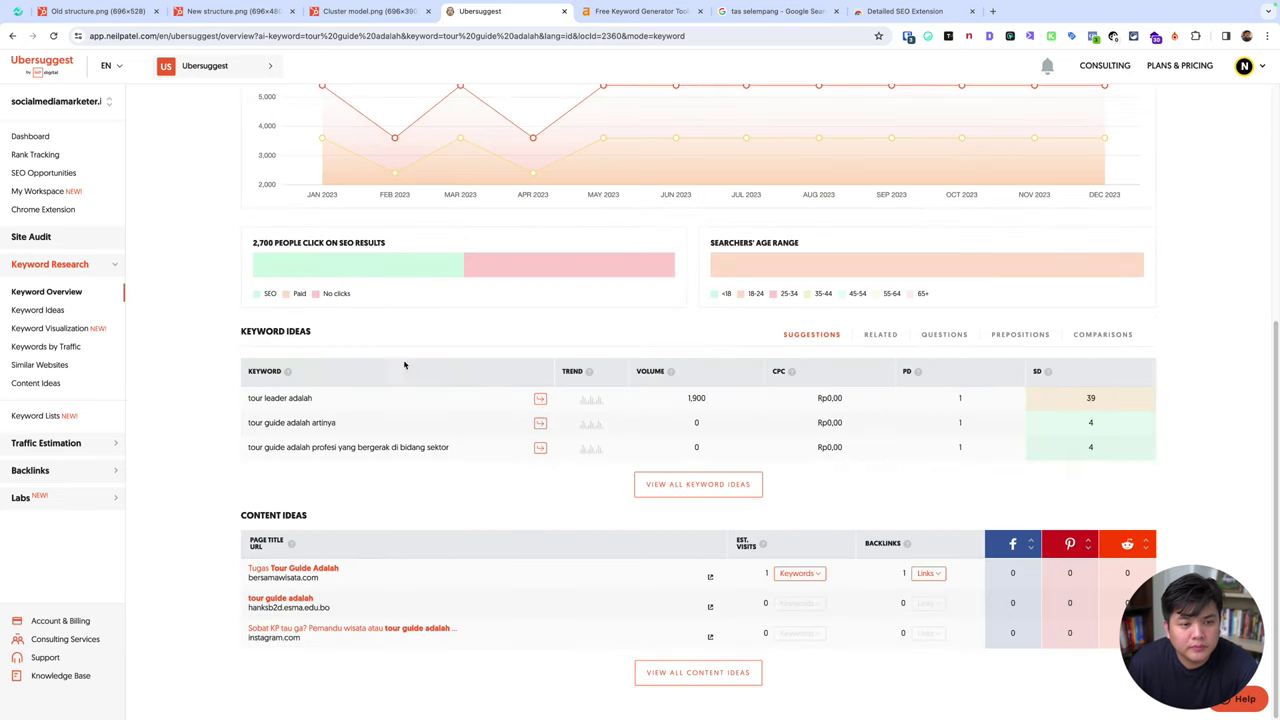
scroll(486, 329, up, 1)
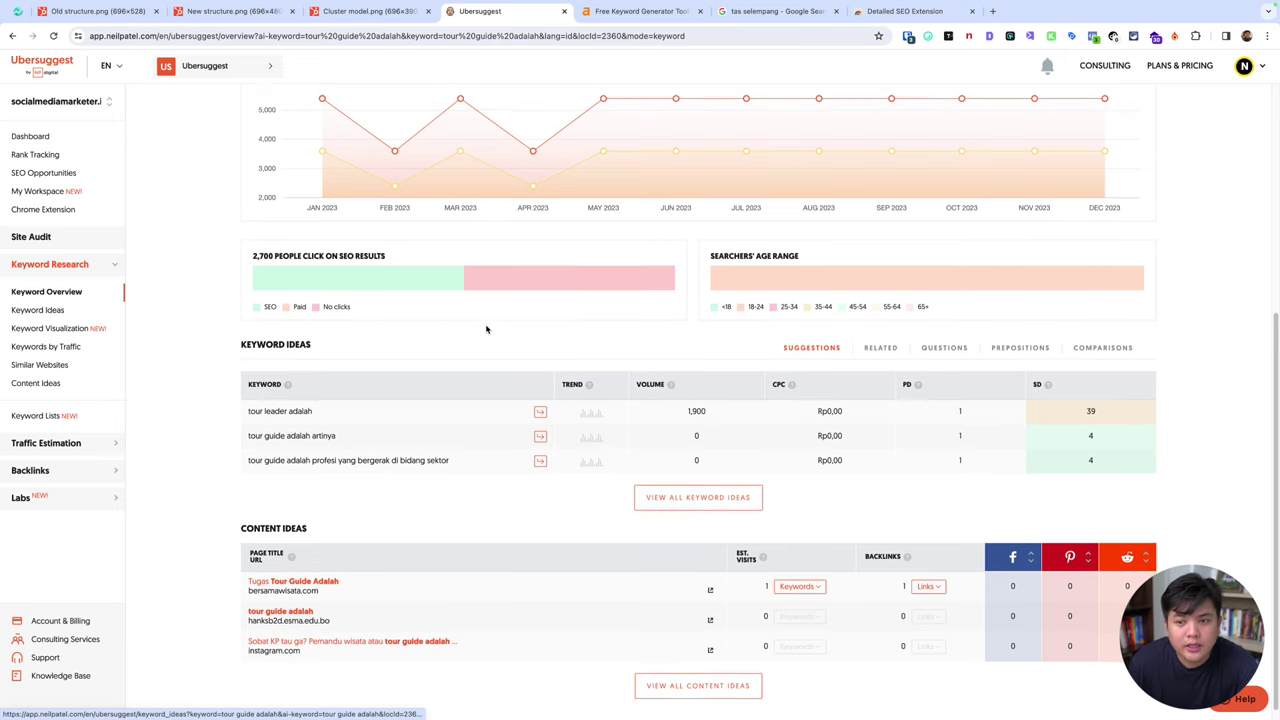
click(880, 356)
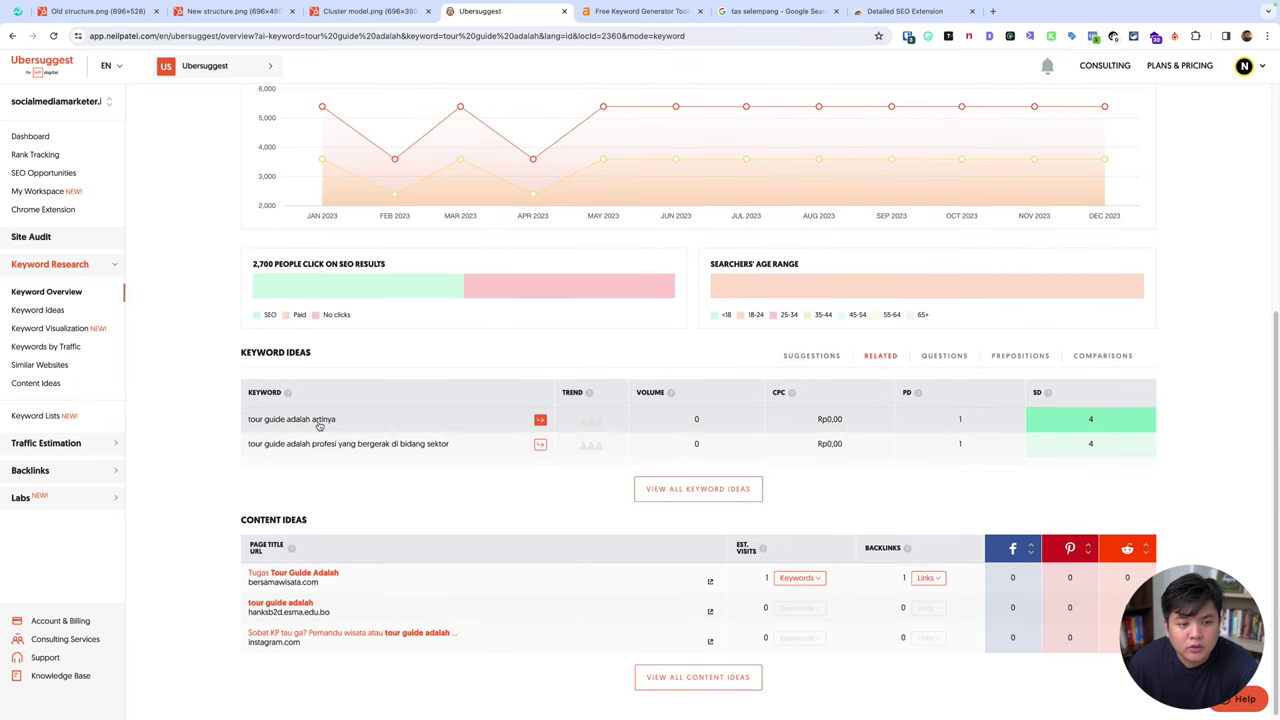
click(824, 357)
click(698, 505)
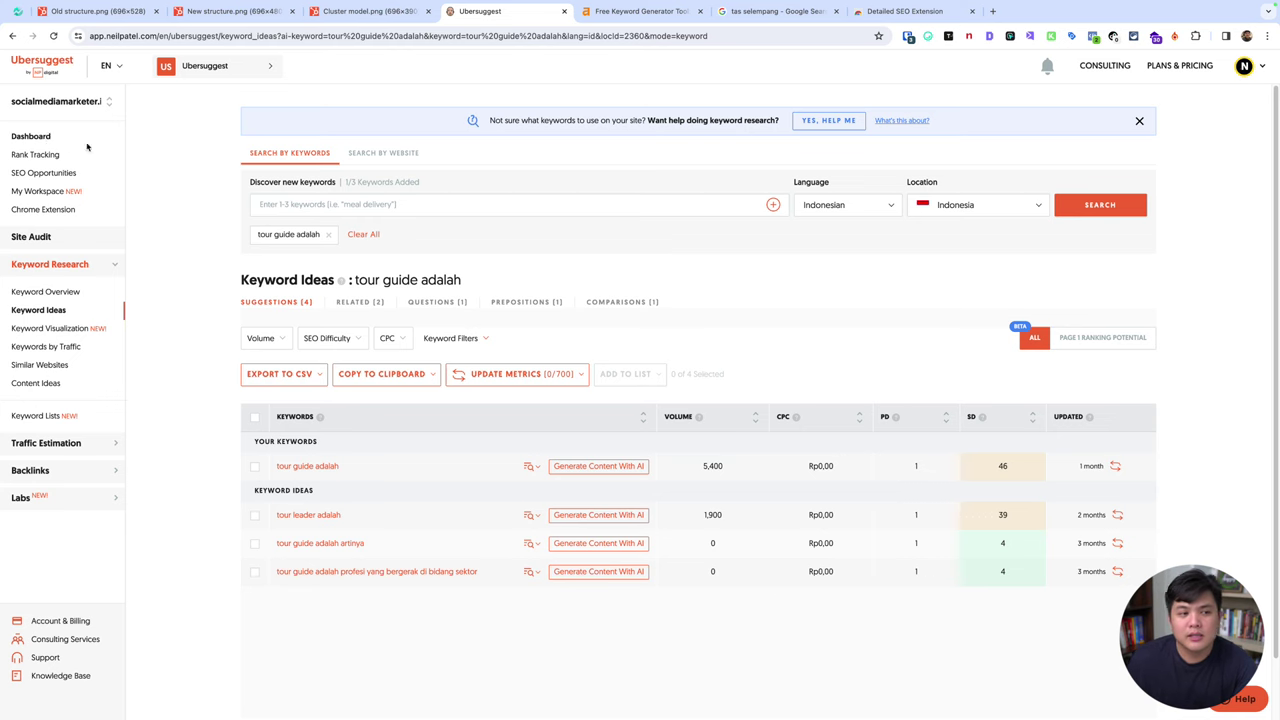
click(45, 137)
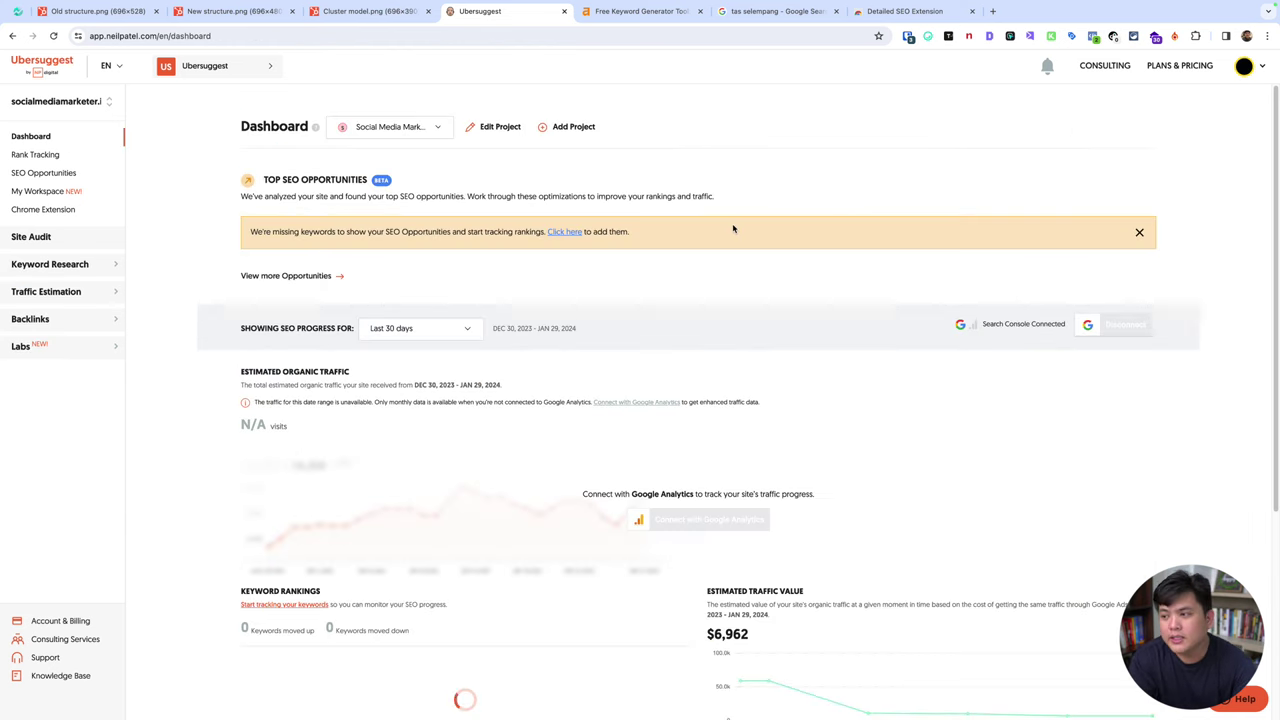
Switch to the Ahrefs keyword generator page, check its web address, and highlight the "Free Keyword Generator" title.
click(632, 12)
click(168, 38)
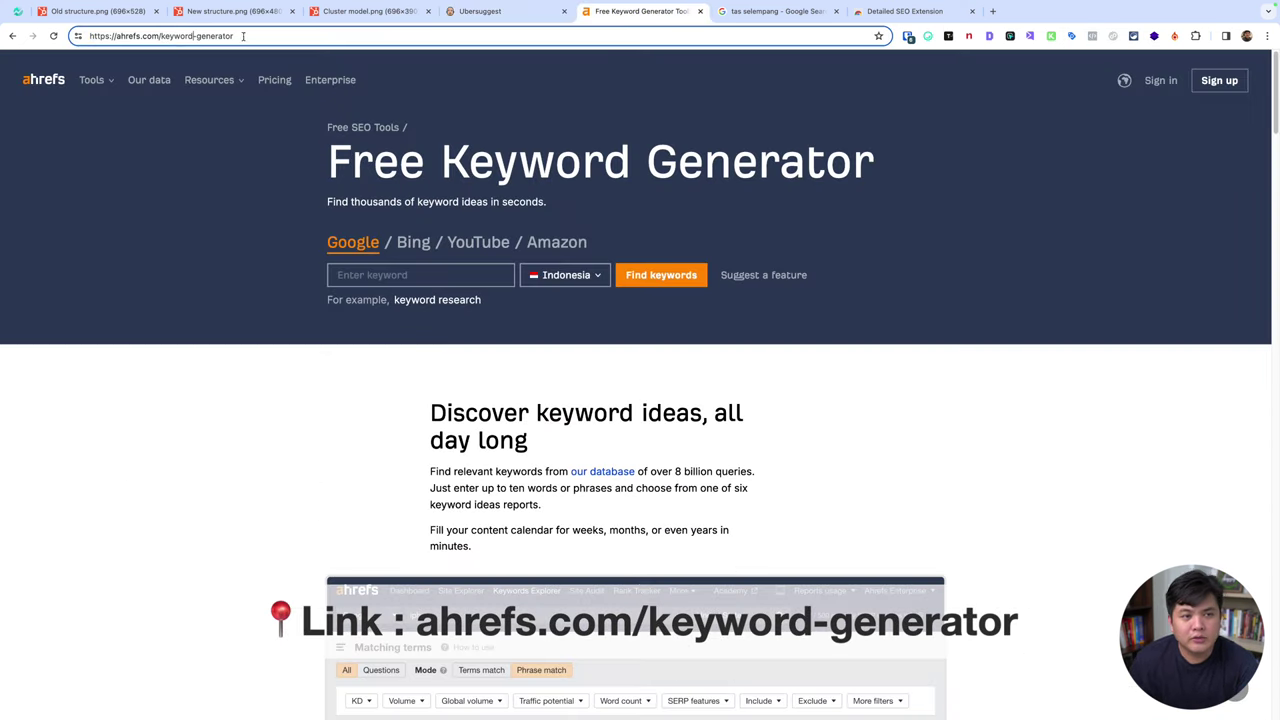
click(514, 153)
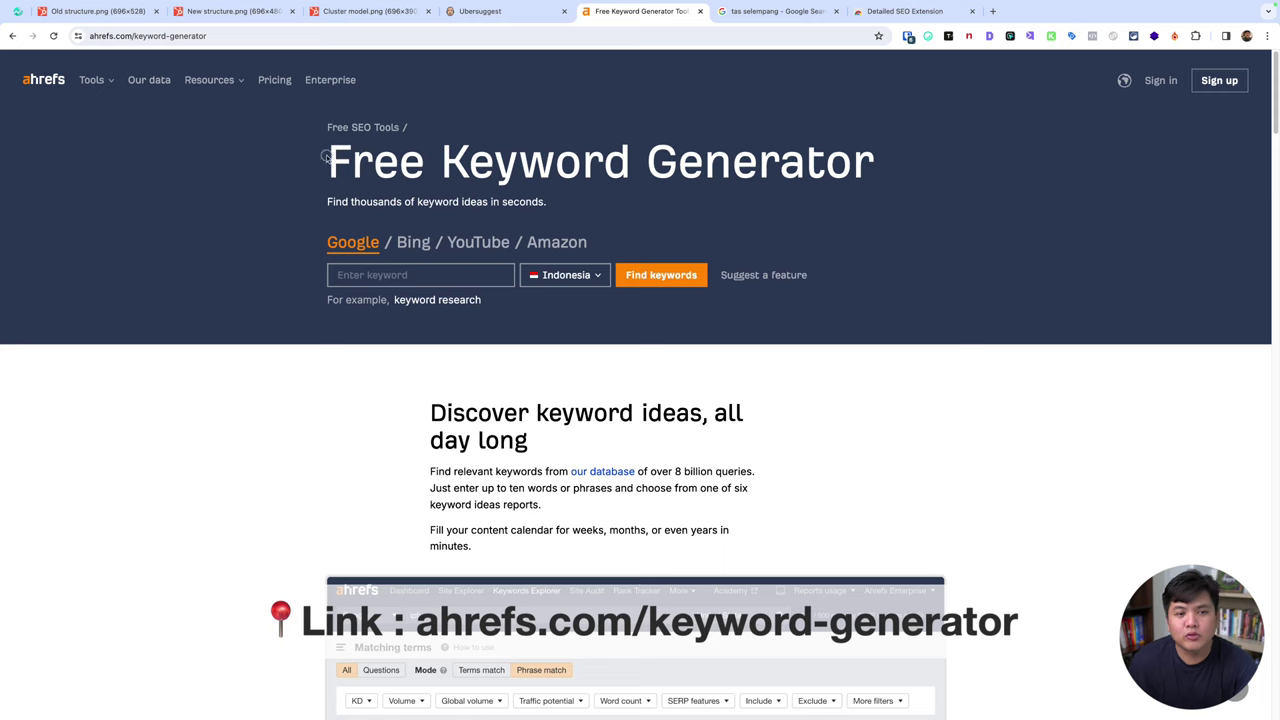
drag(327, 157, 903, 170)
click(517, 134)
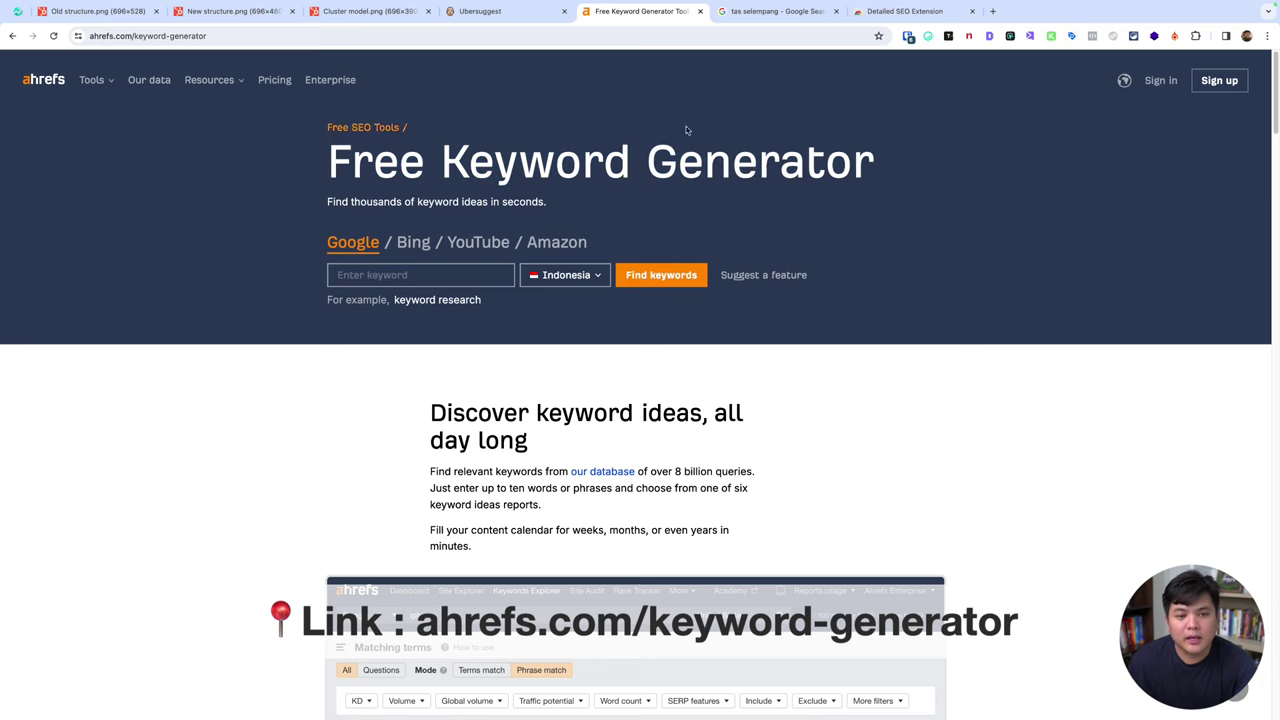
scroll(518, 250, down, 2)
scroll(519, 296, up, 2)
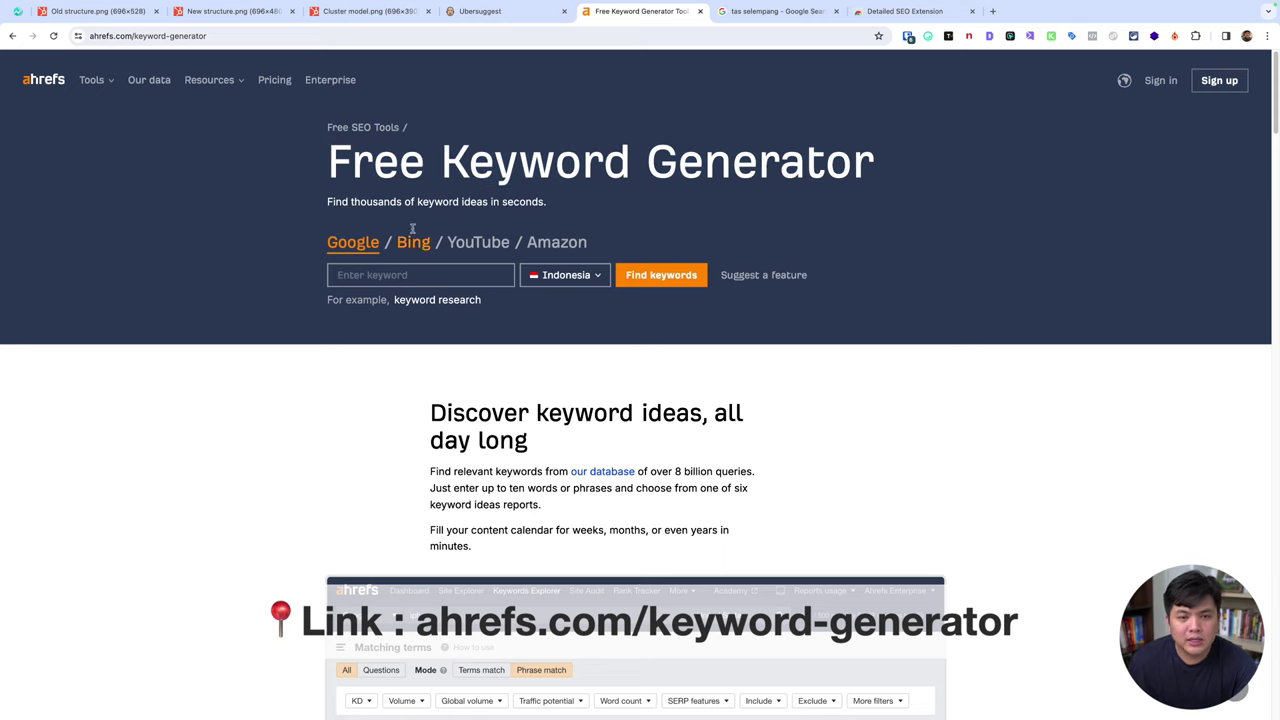
drag(330, 162, 890, 156)
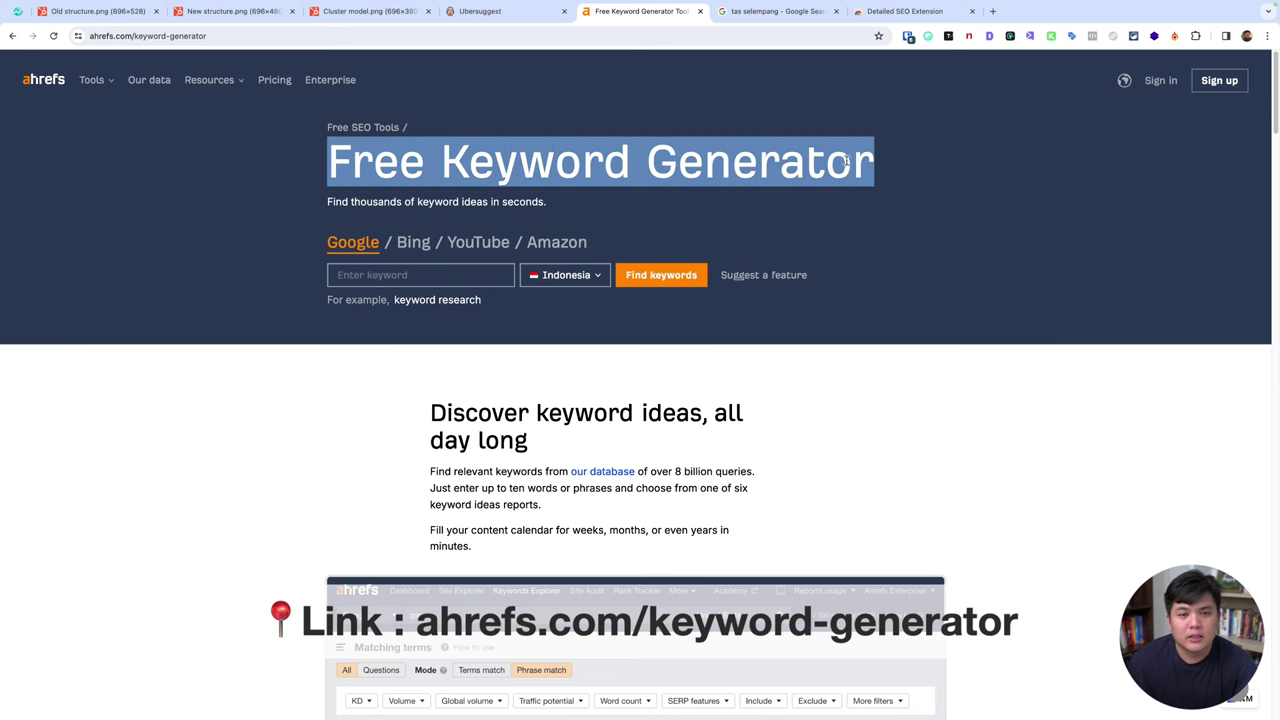
click(846, 160)
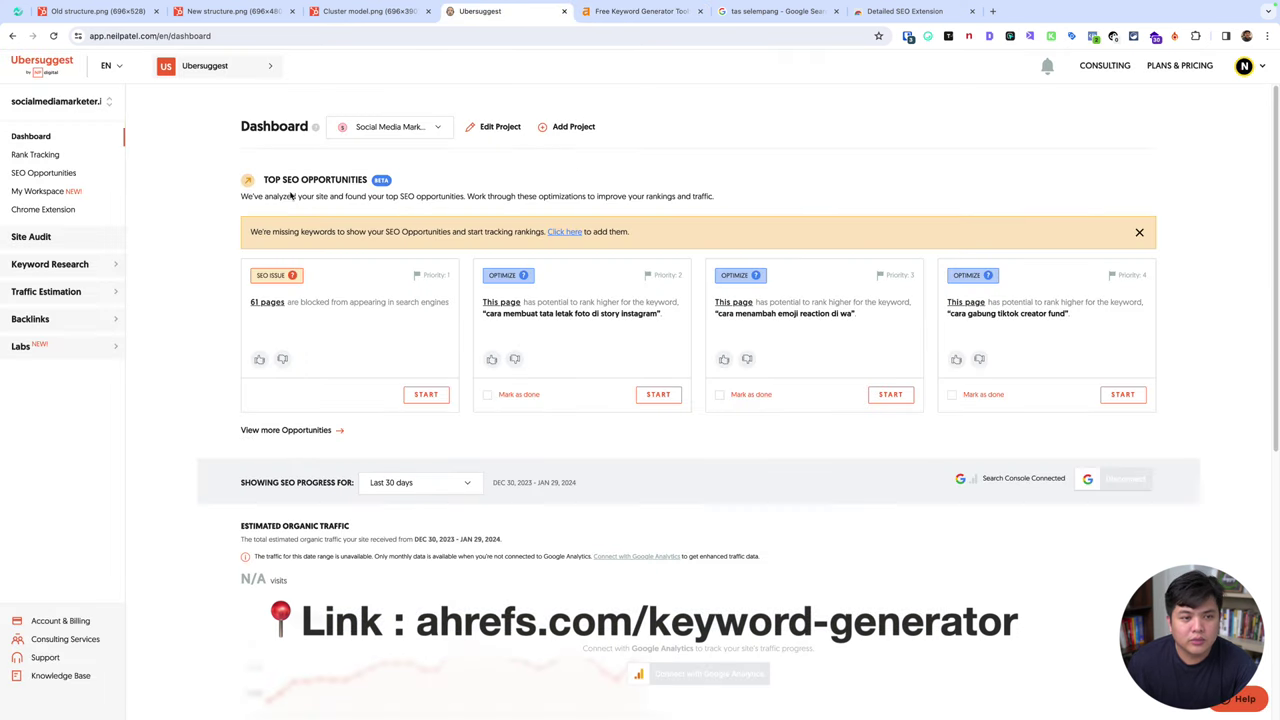
Switch to Ubersuggest, reopen the keyword overview, and copy the search keyword "tour guide adalah".
click(34, 270)
click(36, 289)
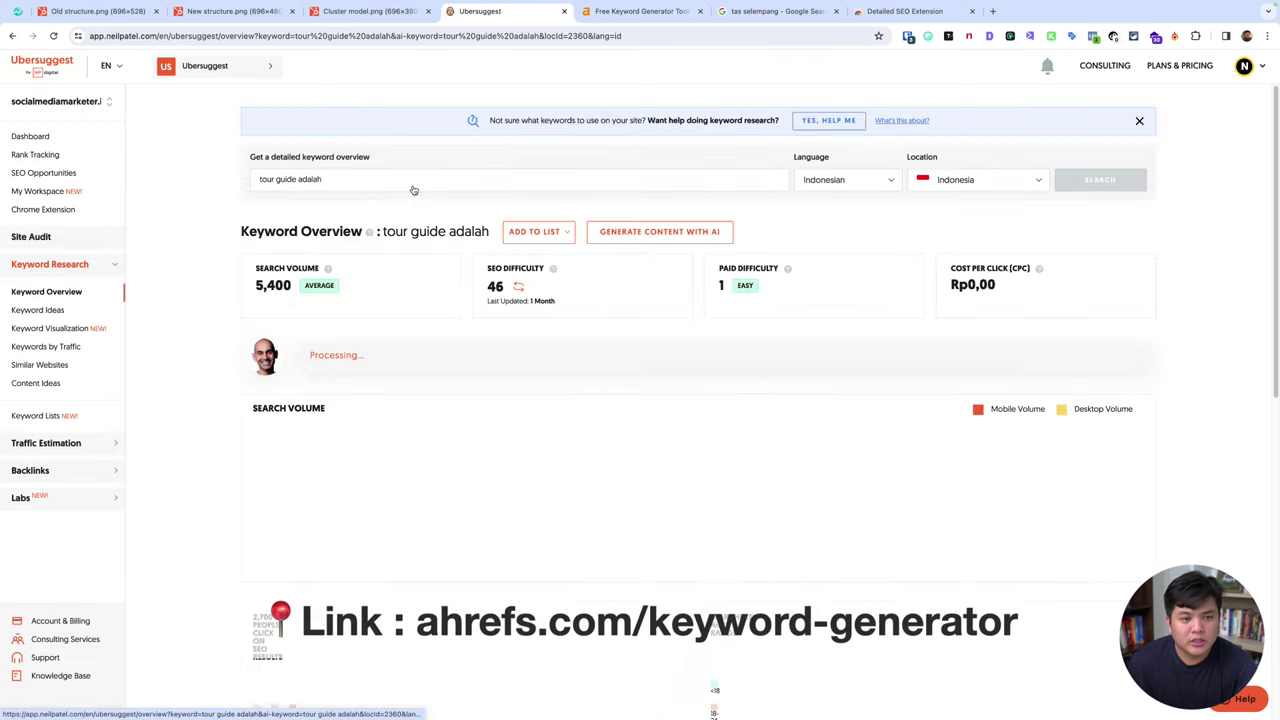
drag(380, 180, 260, 180)
key(ctrl+c)
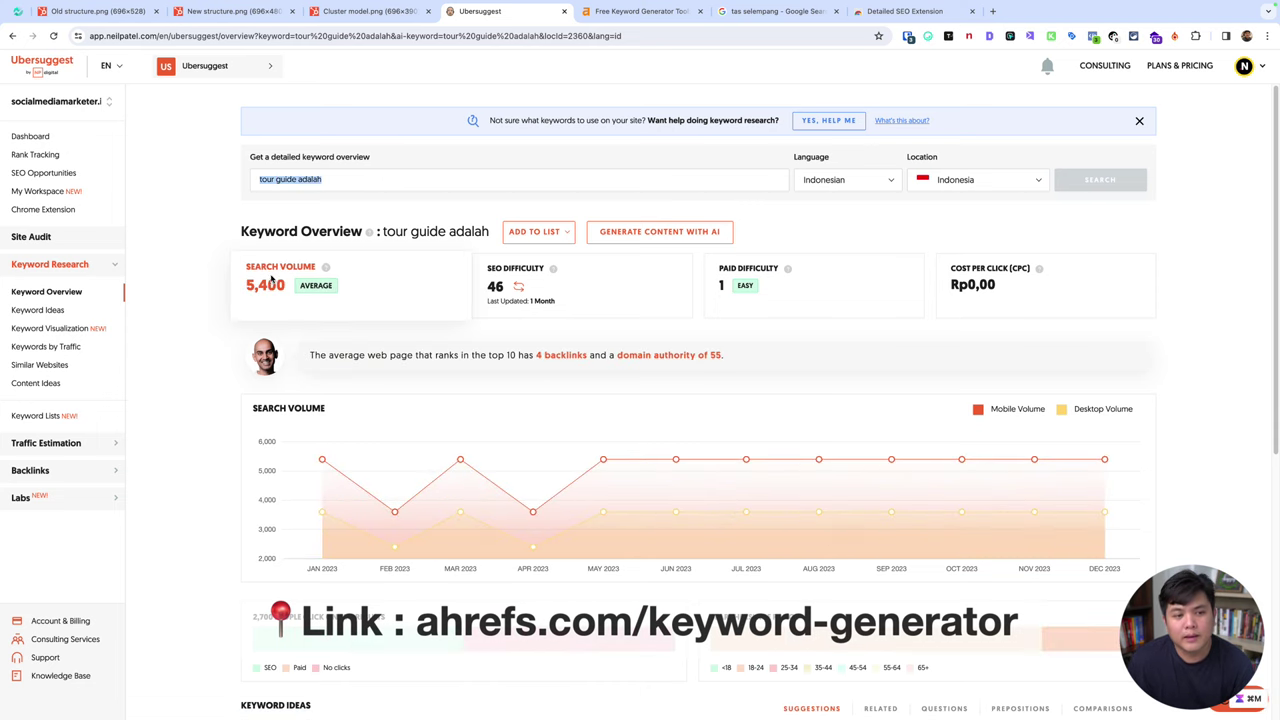
Switch to the Ahrefs keyword generator and find Google keyword ideas for "tour guide adalah" in Indonesia.
click(649, 11)
click(412, 275)
key(ctrl+v)
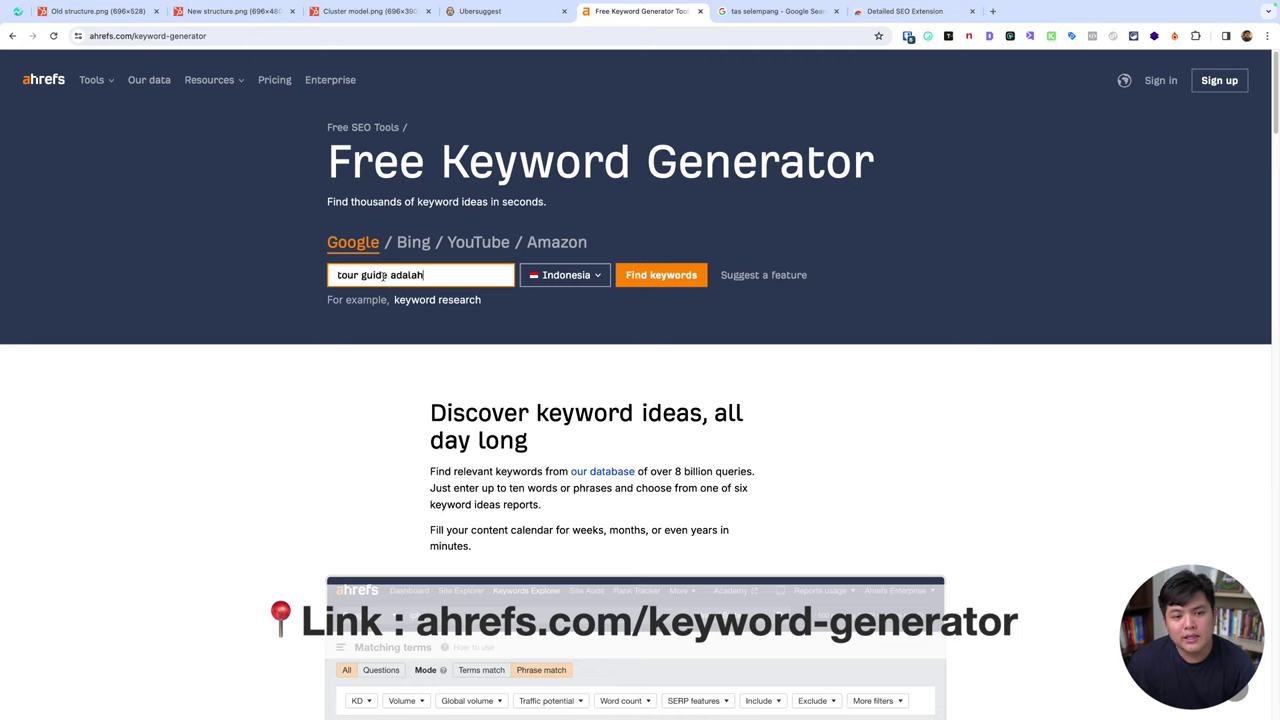
click(574, 277)
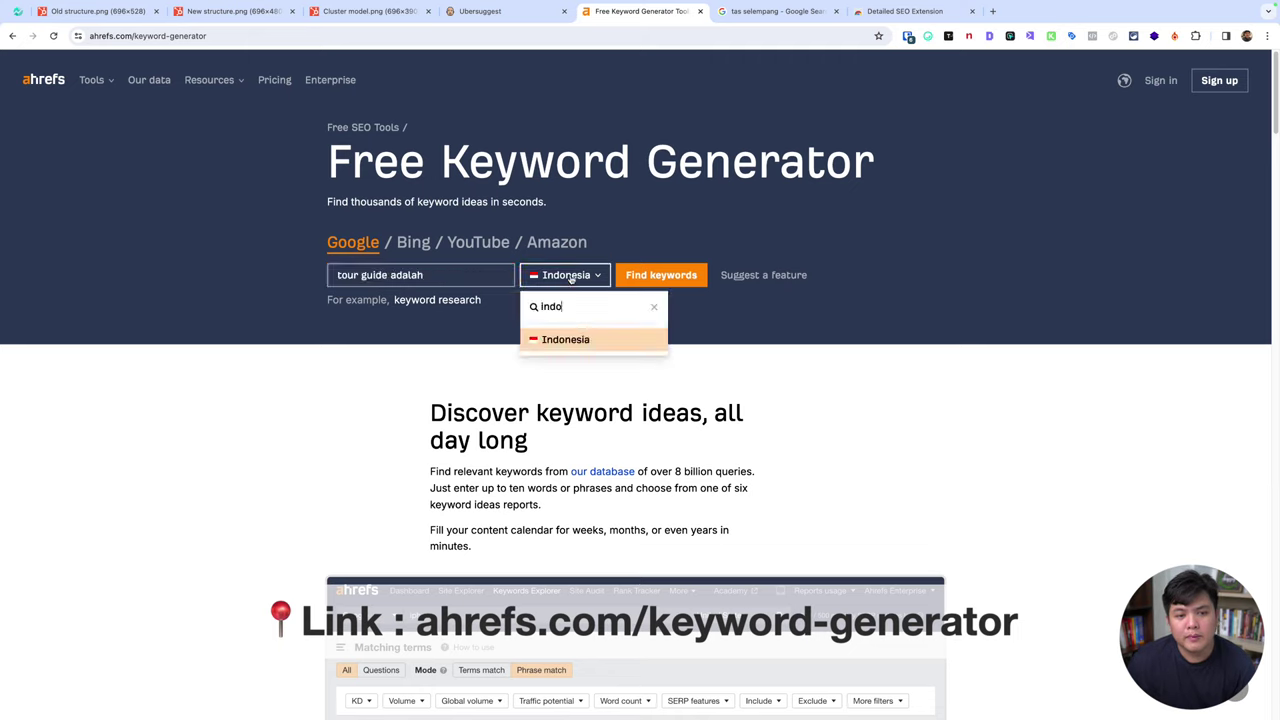
click(654, 275)
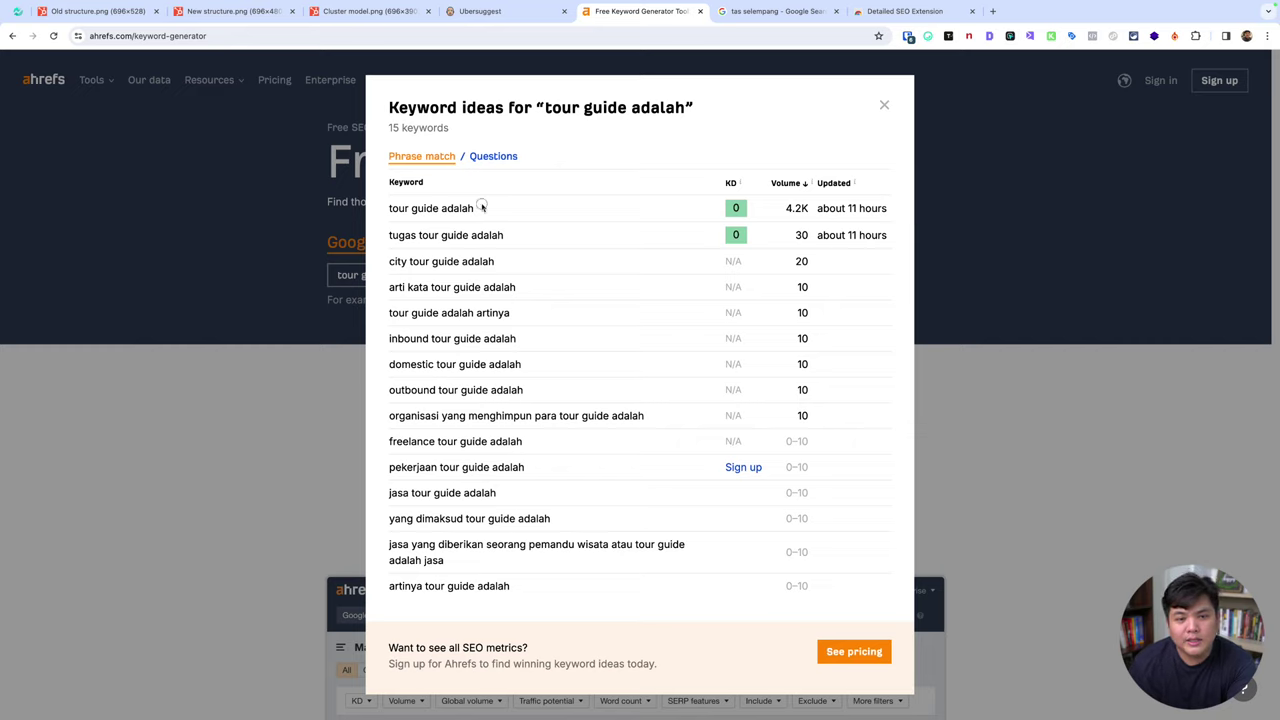
Highlight the update time of "tour guide adalah" and compare its metrics with the Ubersuggest keyword overview.
drag(786, 209, 887, 206)
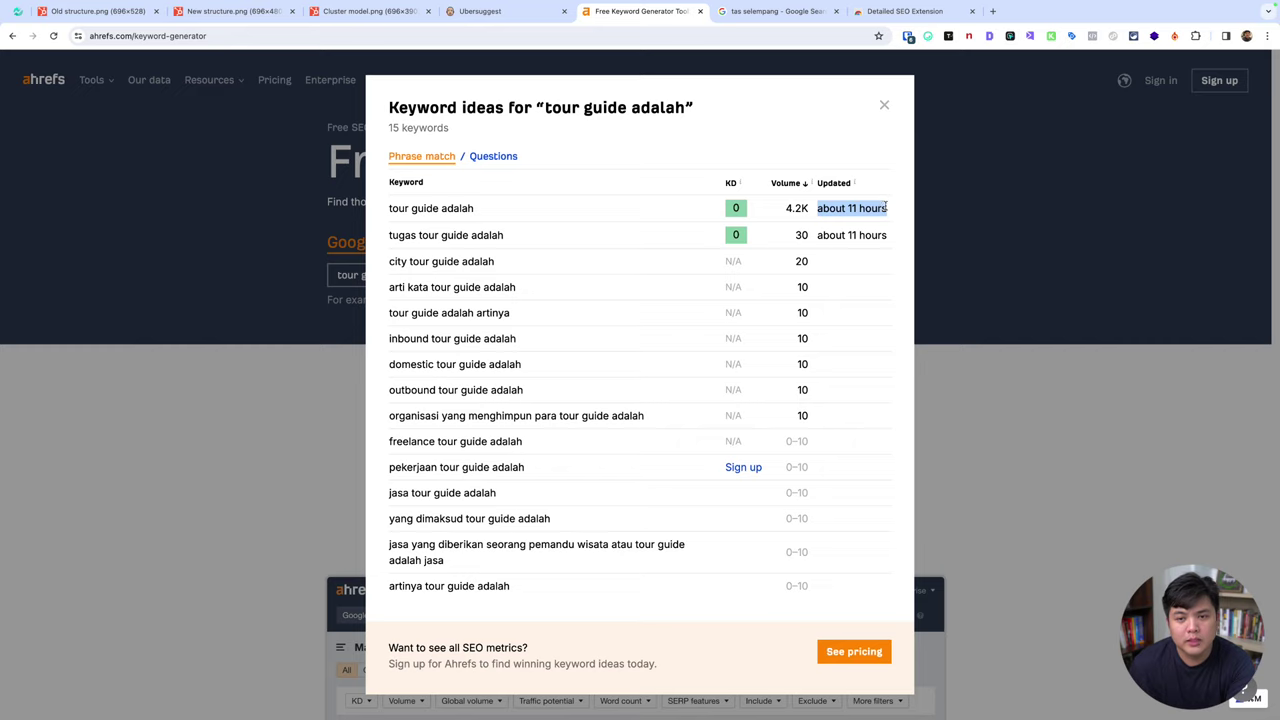
click(873, 207)
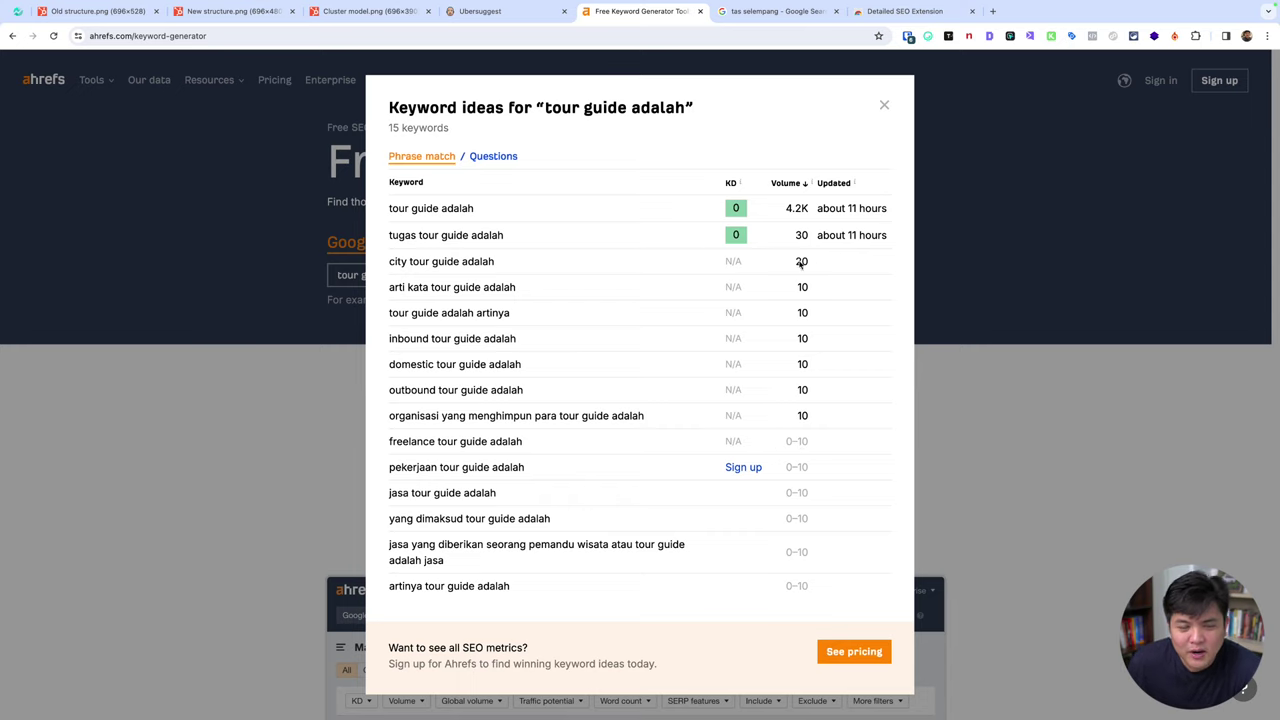
click(508, 13)
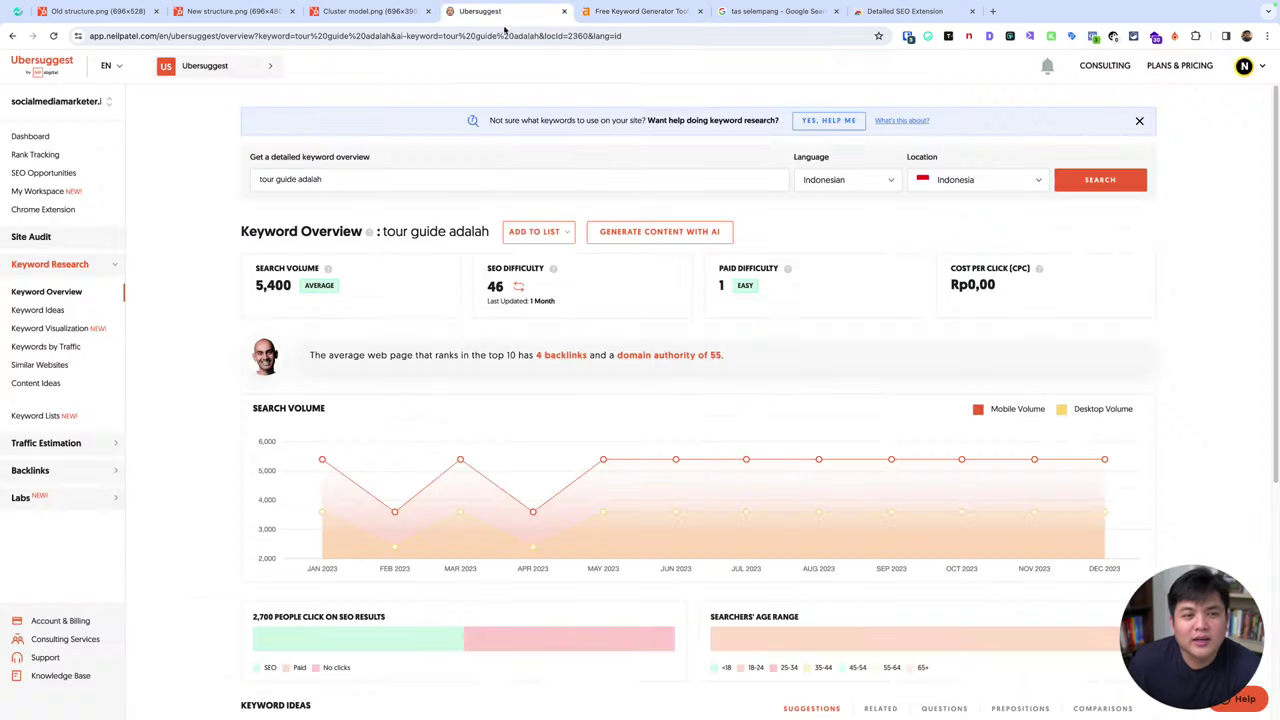
click(645, 12)
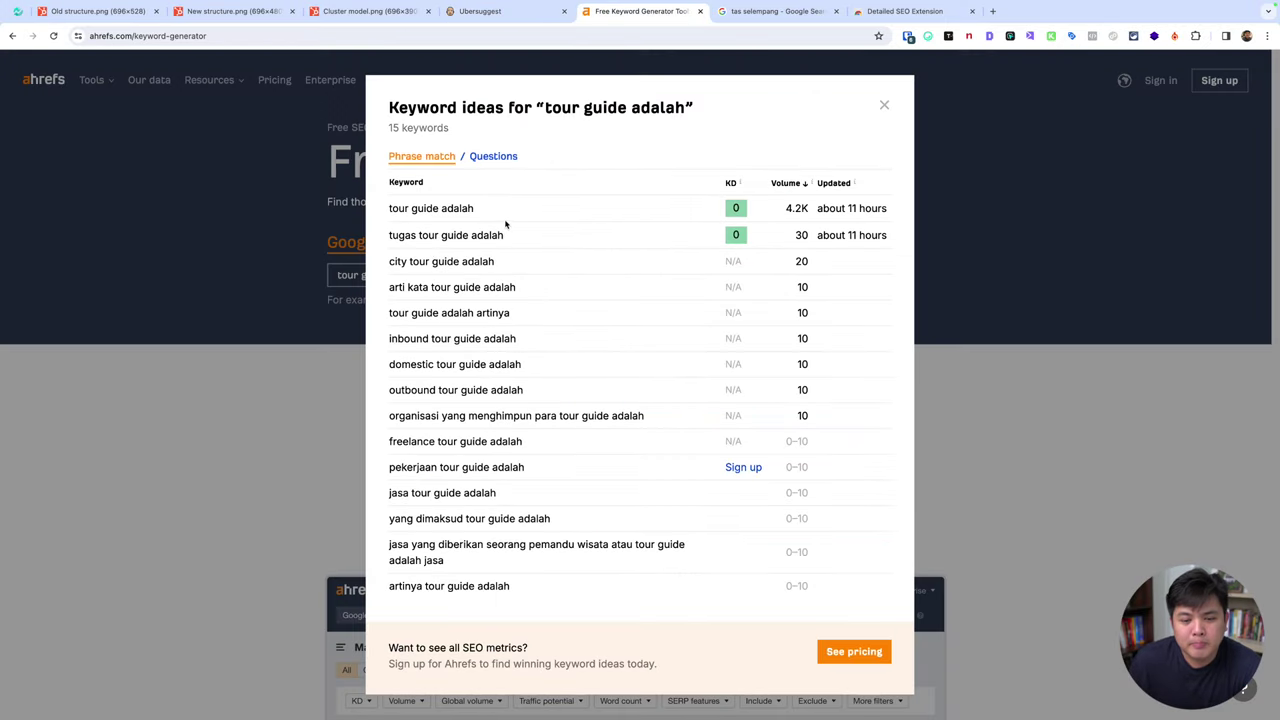
Review the question and phrase match keyword ideas against the topic cluster diagram.
click(493, 157)
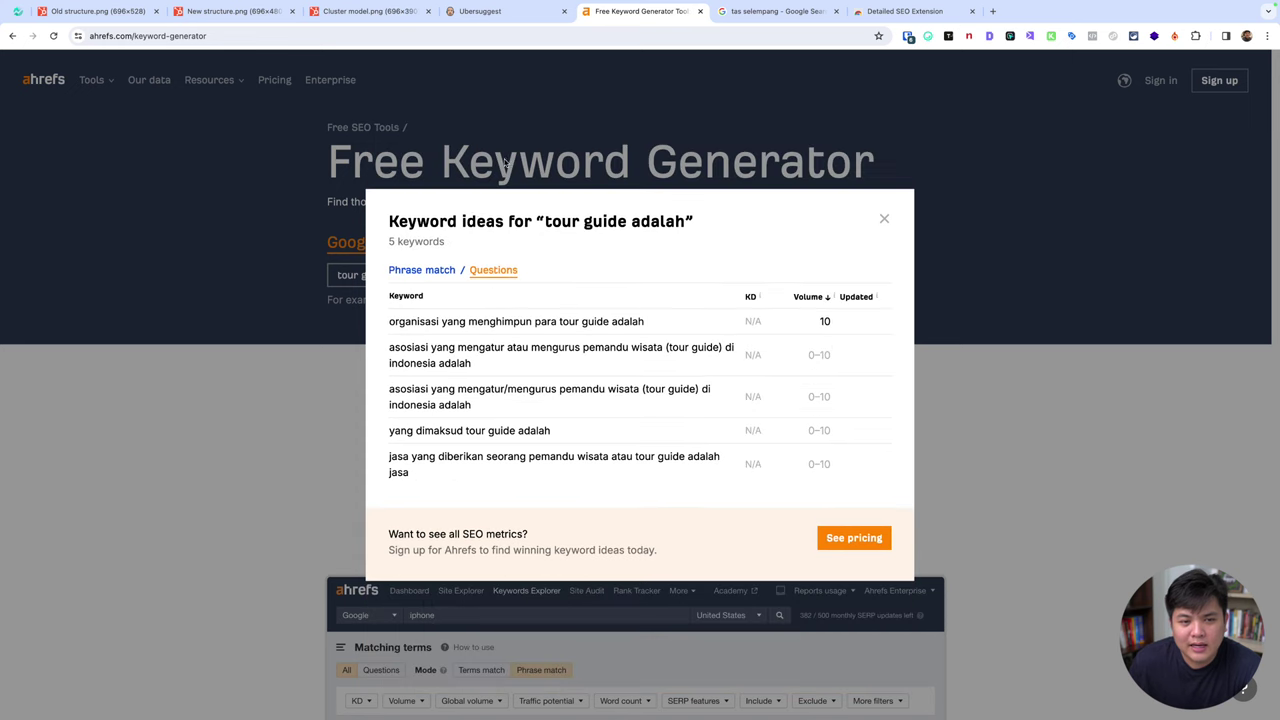
click(437, 272)
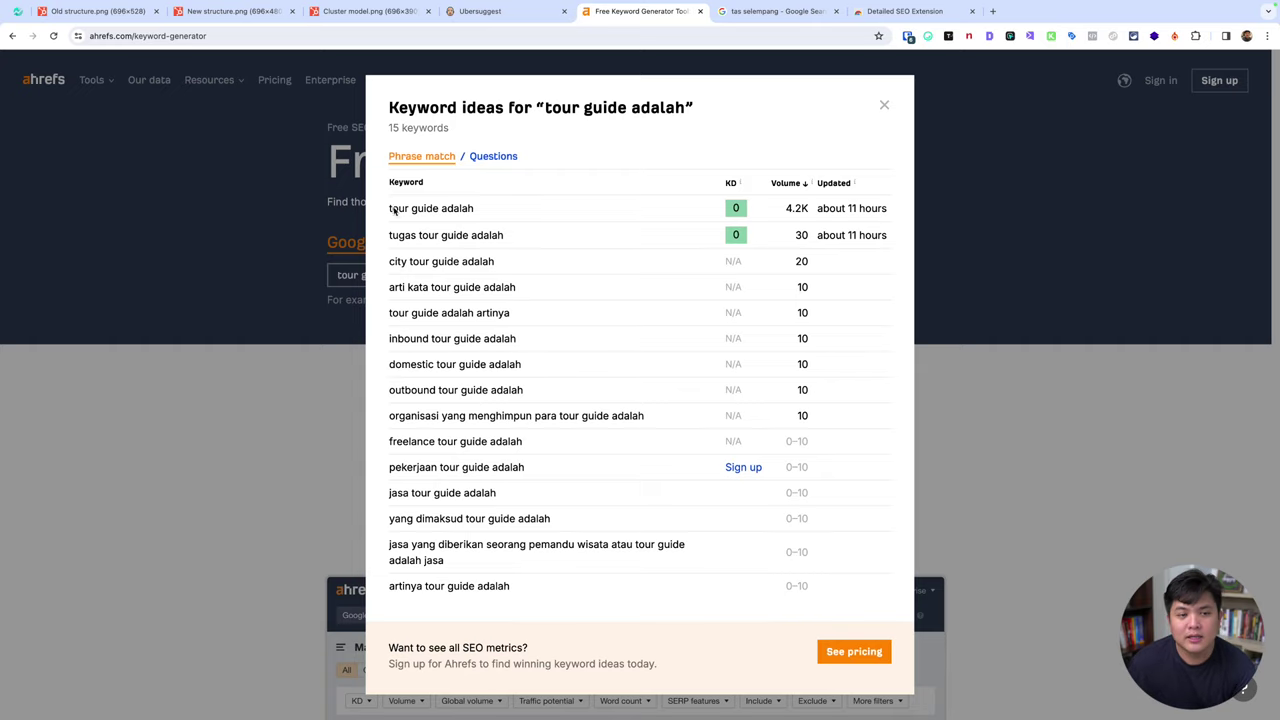
click(370, 11)
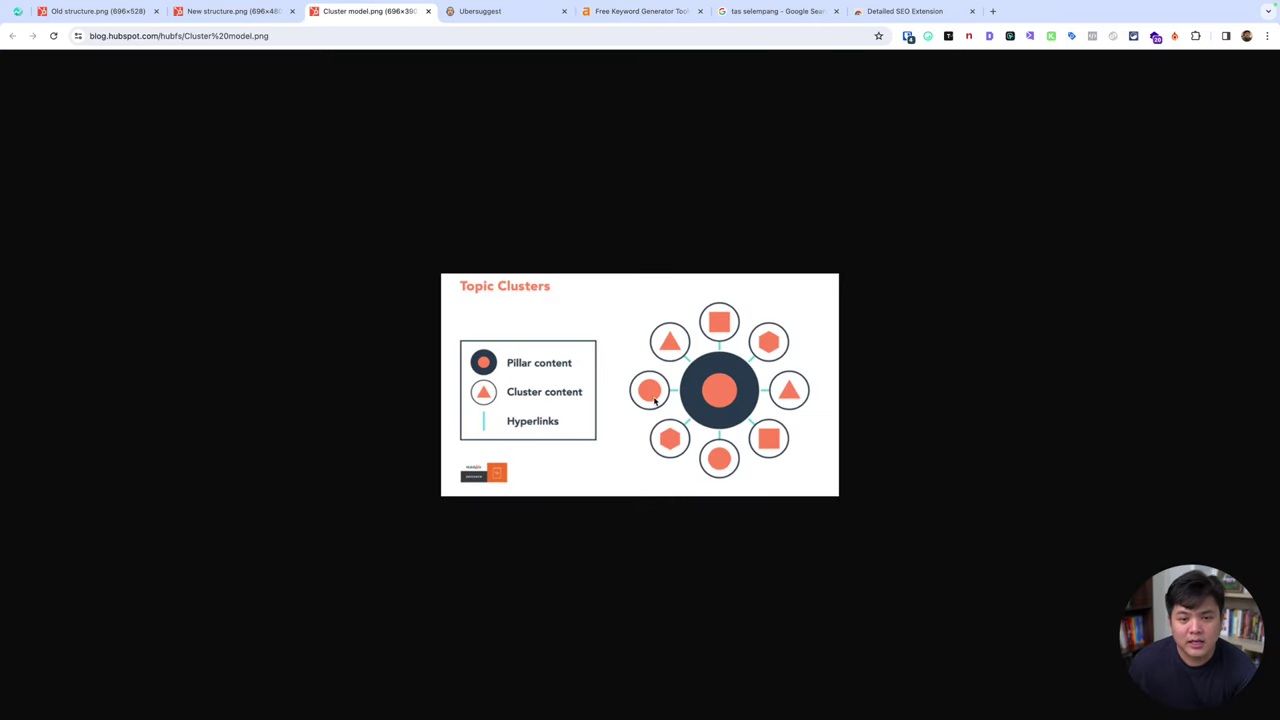
click(621, 12)
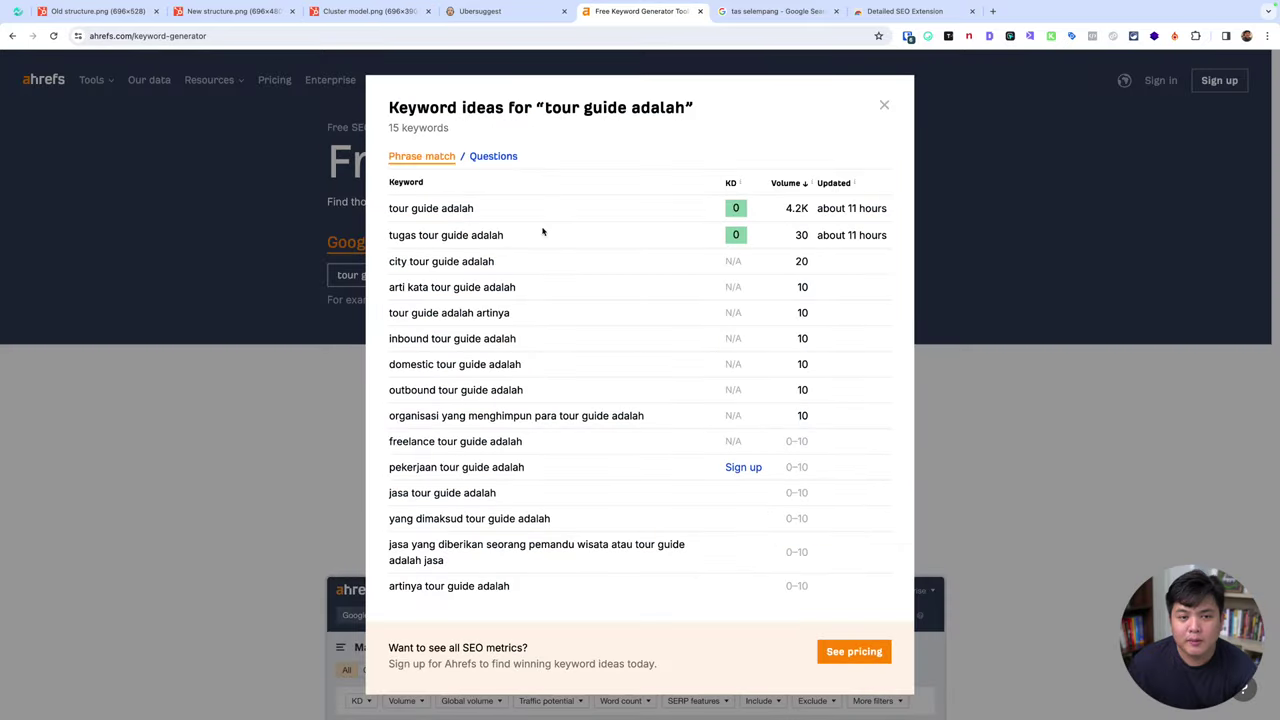